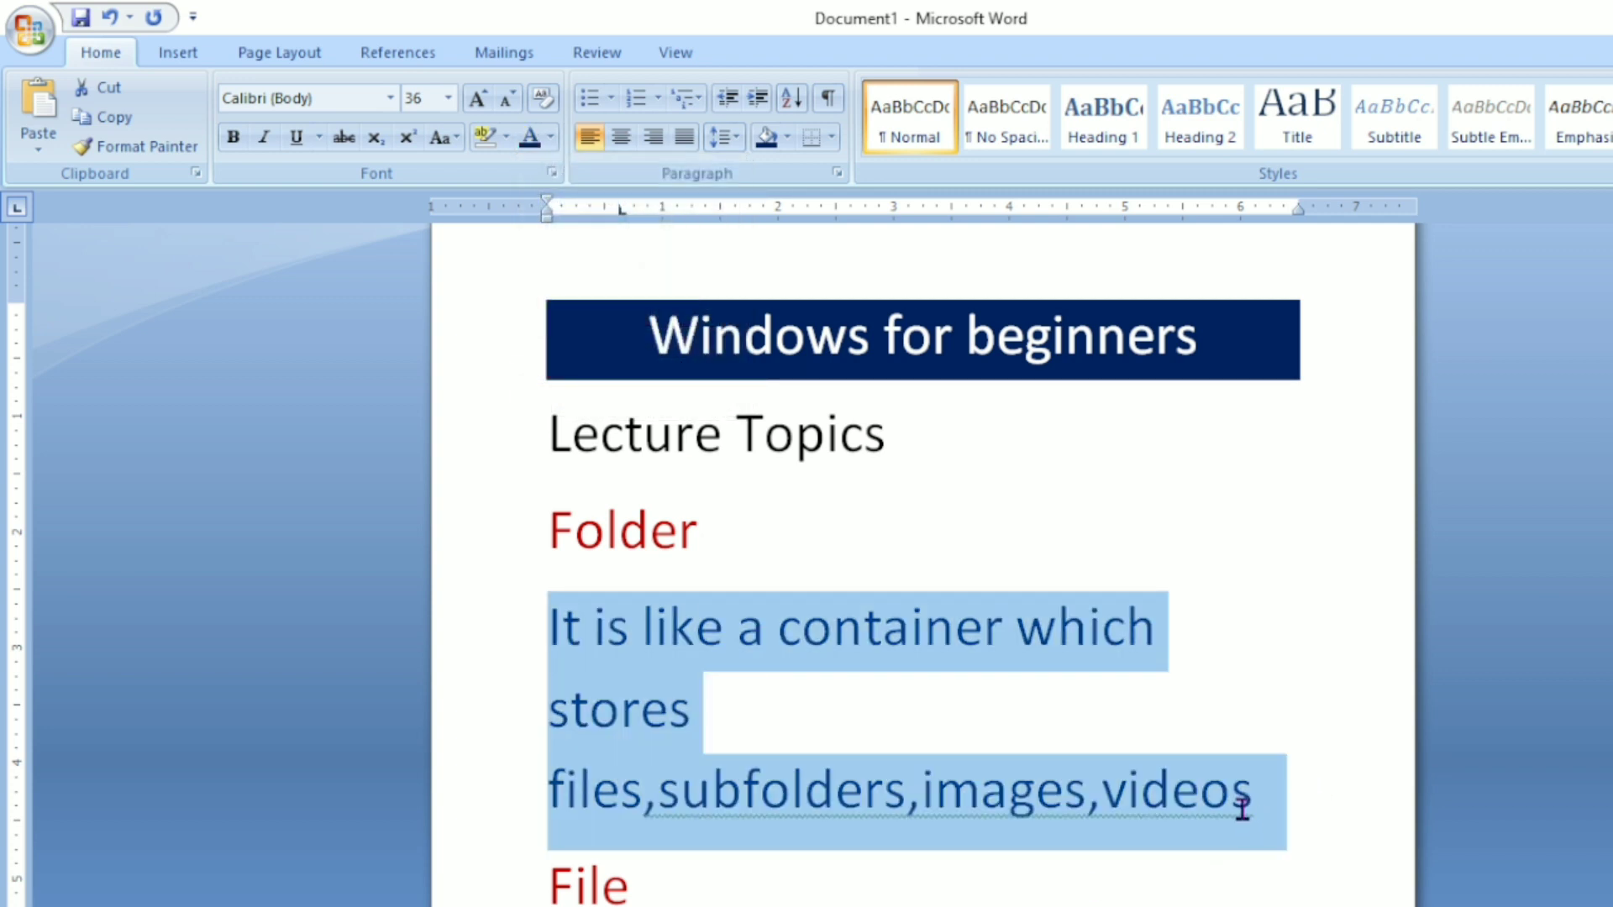
- Add the lines "Create" and "Rename" below the folder description, leaving an empty line above the File heading
{"action": "left_click", "coordinate": [1264, 790]}
{"action": "key", "text": "Return"}
{"action": "key", "text": "Return"}
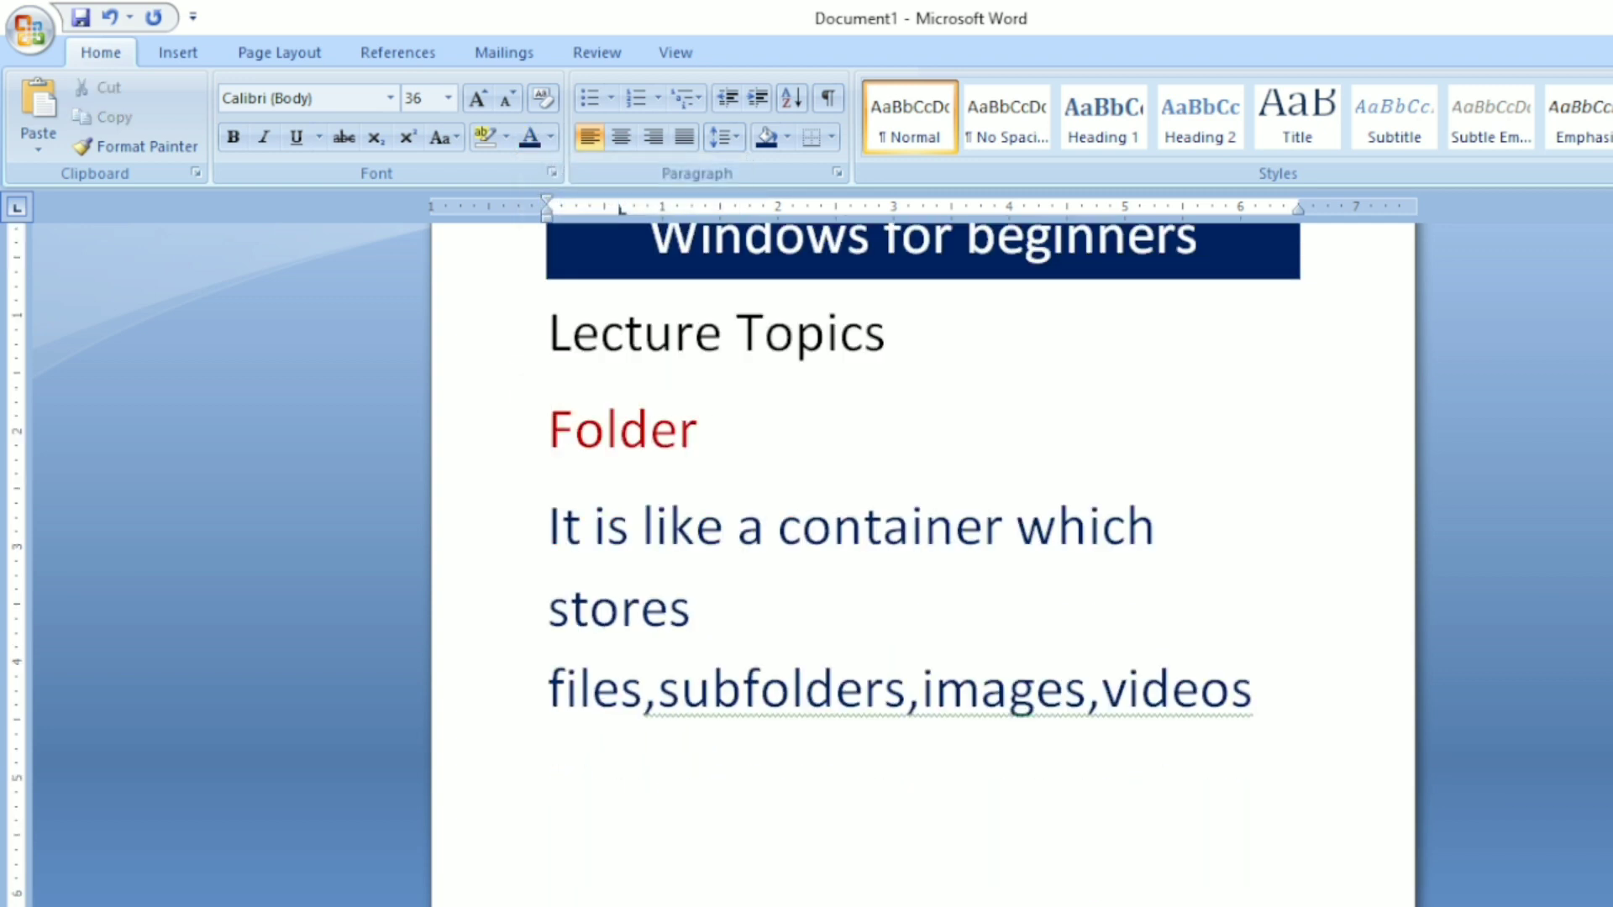
{"action": "key", "text": "Up"}
{"action": "key", "text": "Up"}
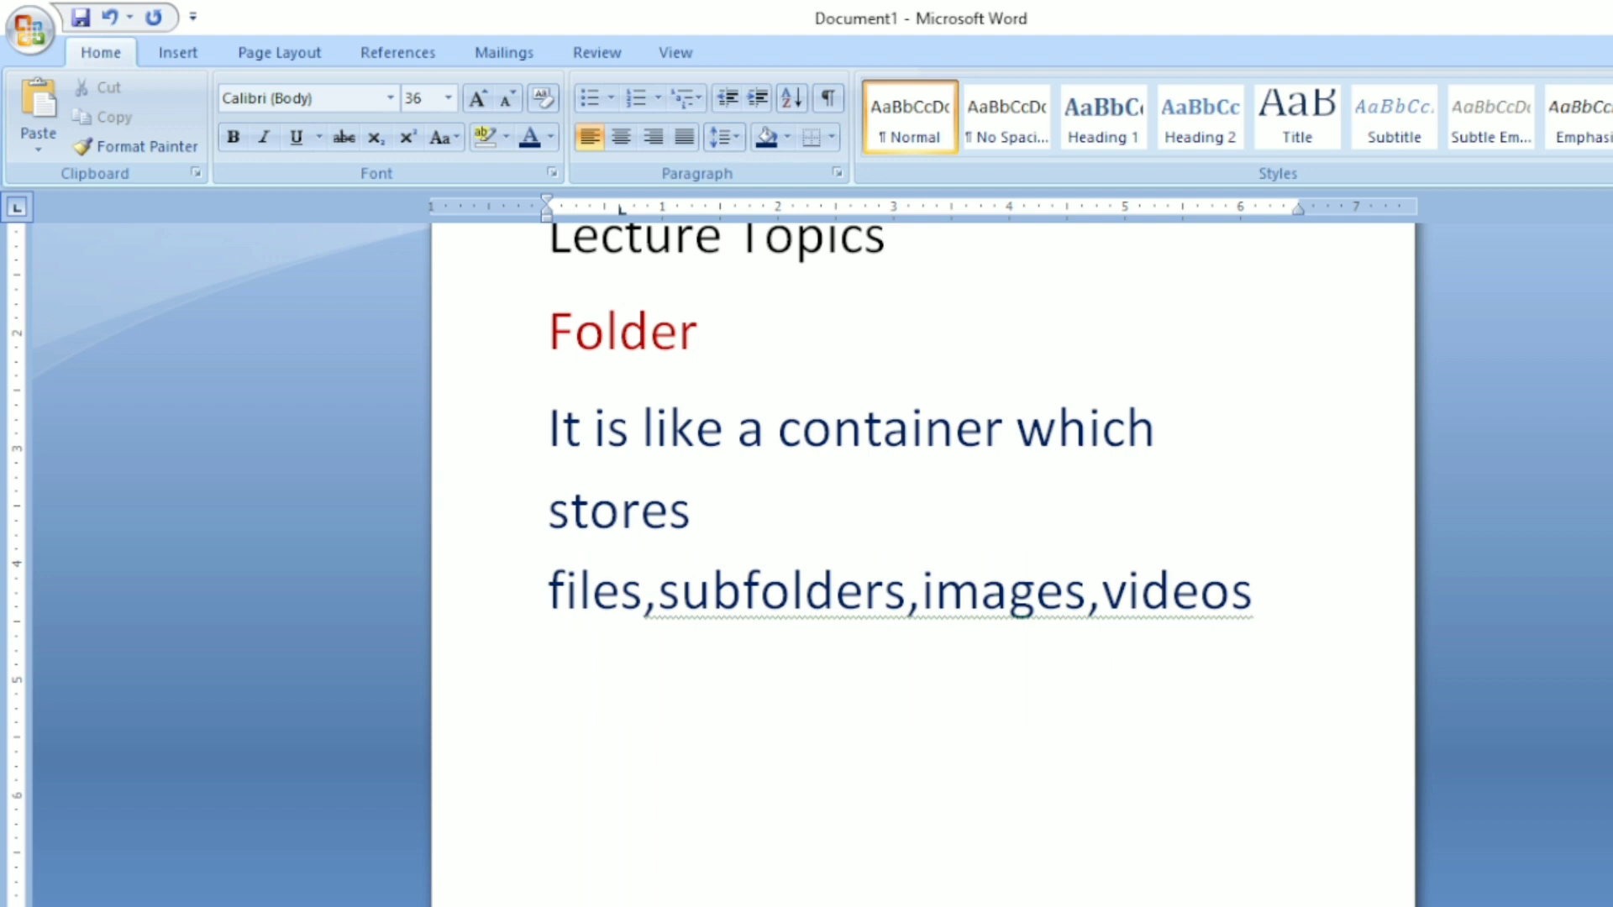
{"action": "type", "text": "create"}
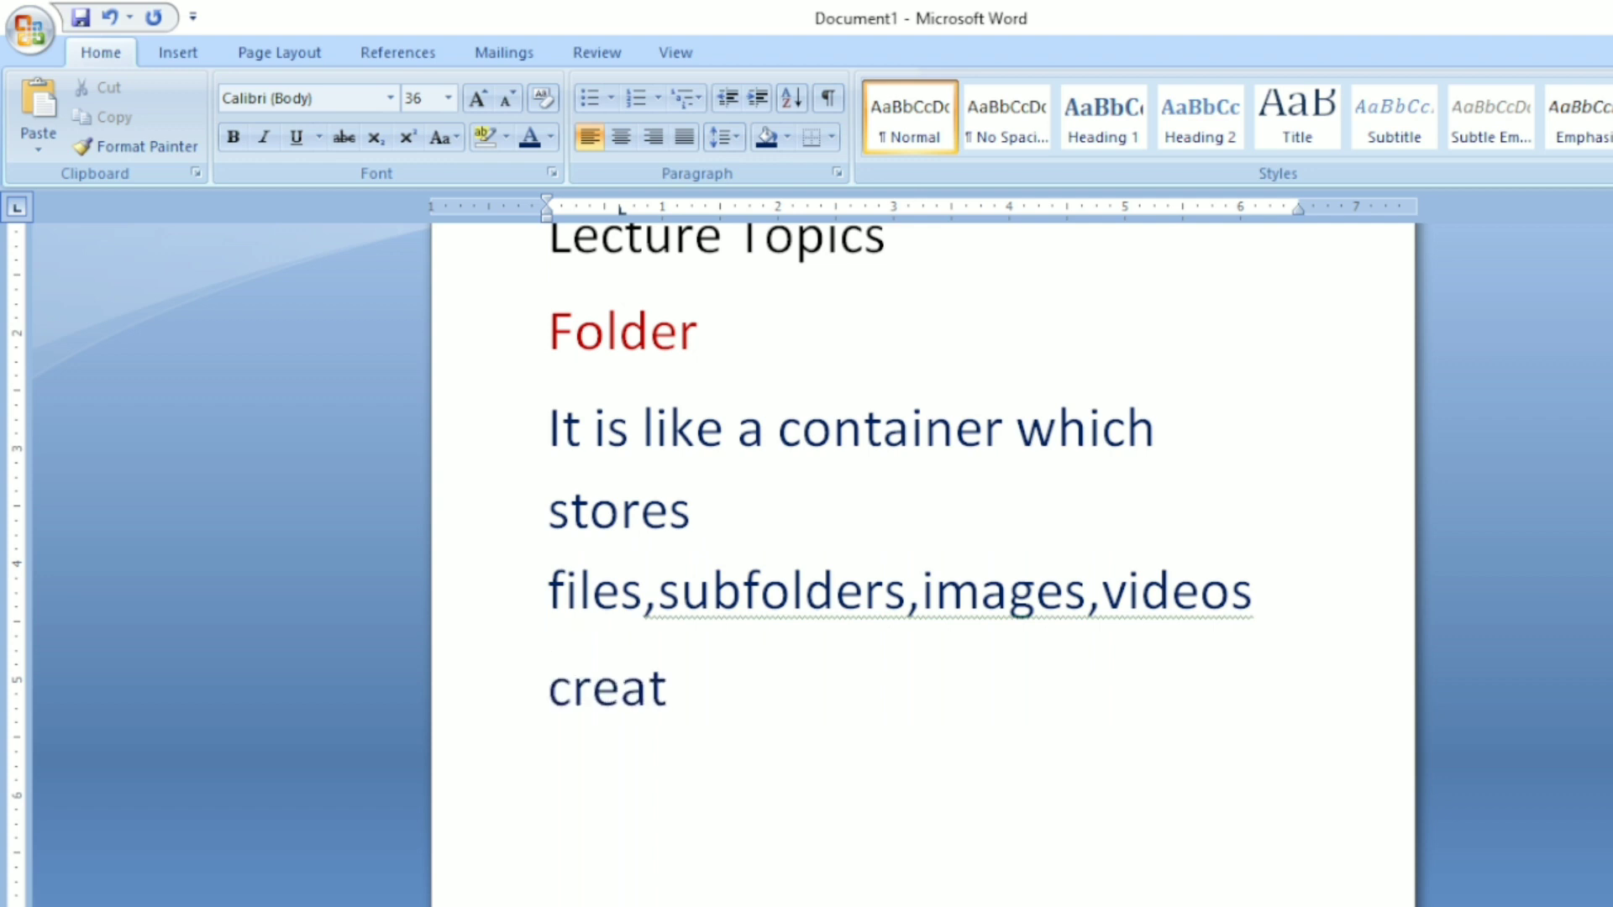
{"action": "key", "text": "Return"}
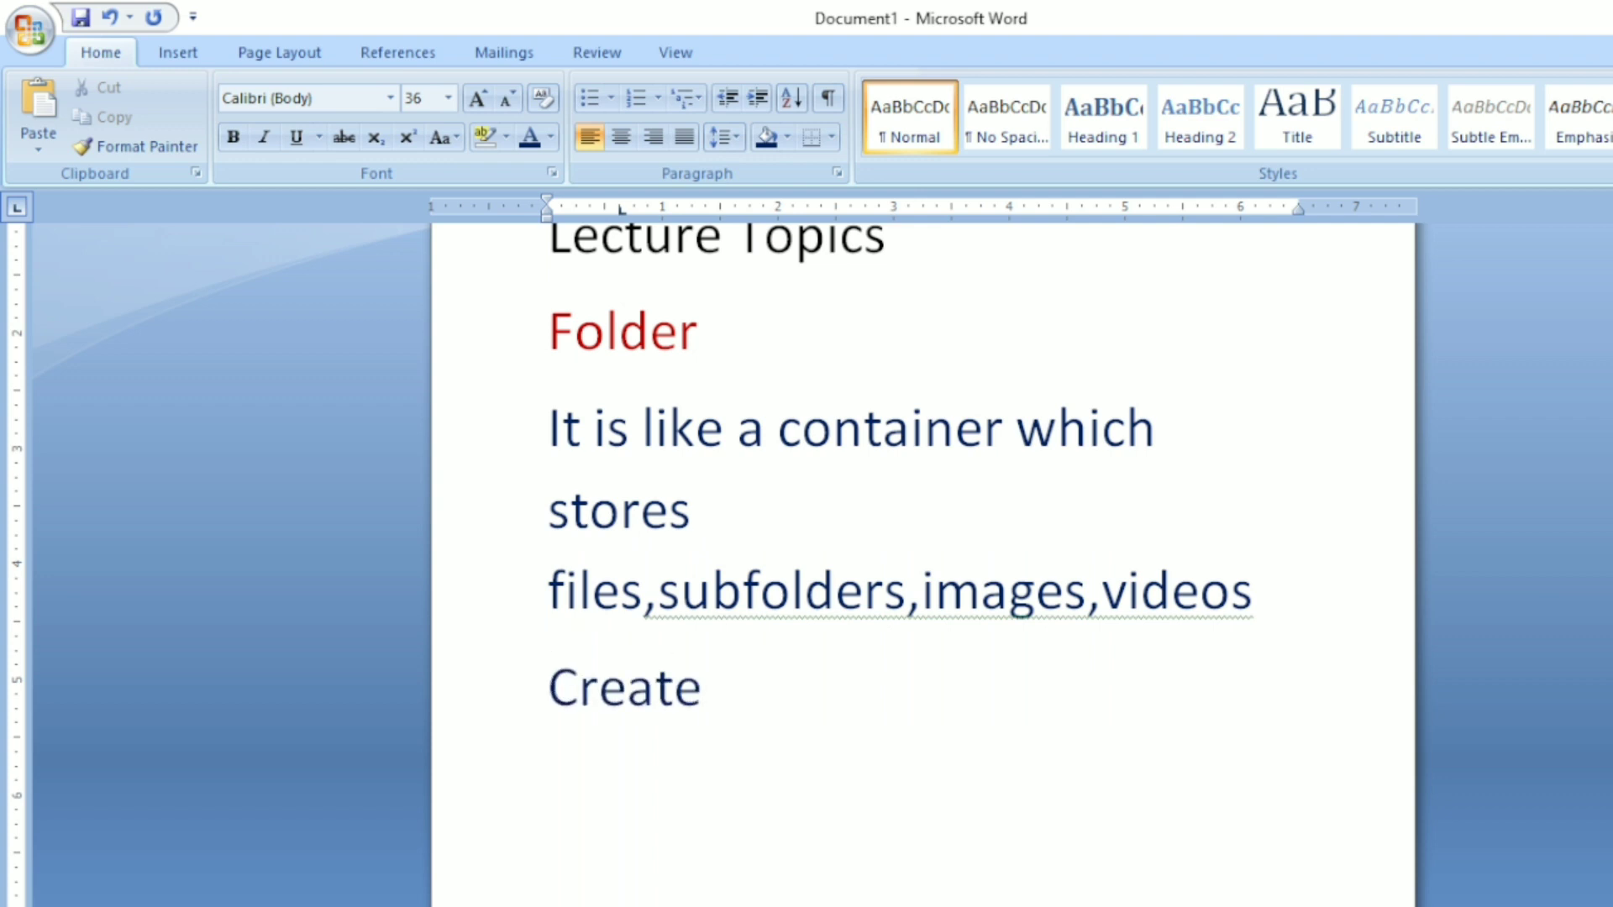
{"action": "type", "text": "Rename"}
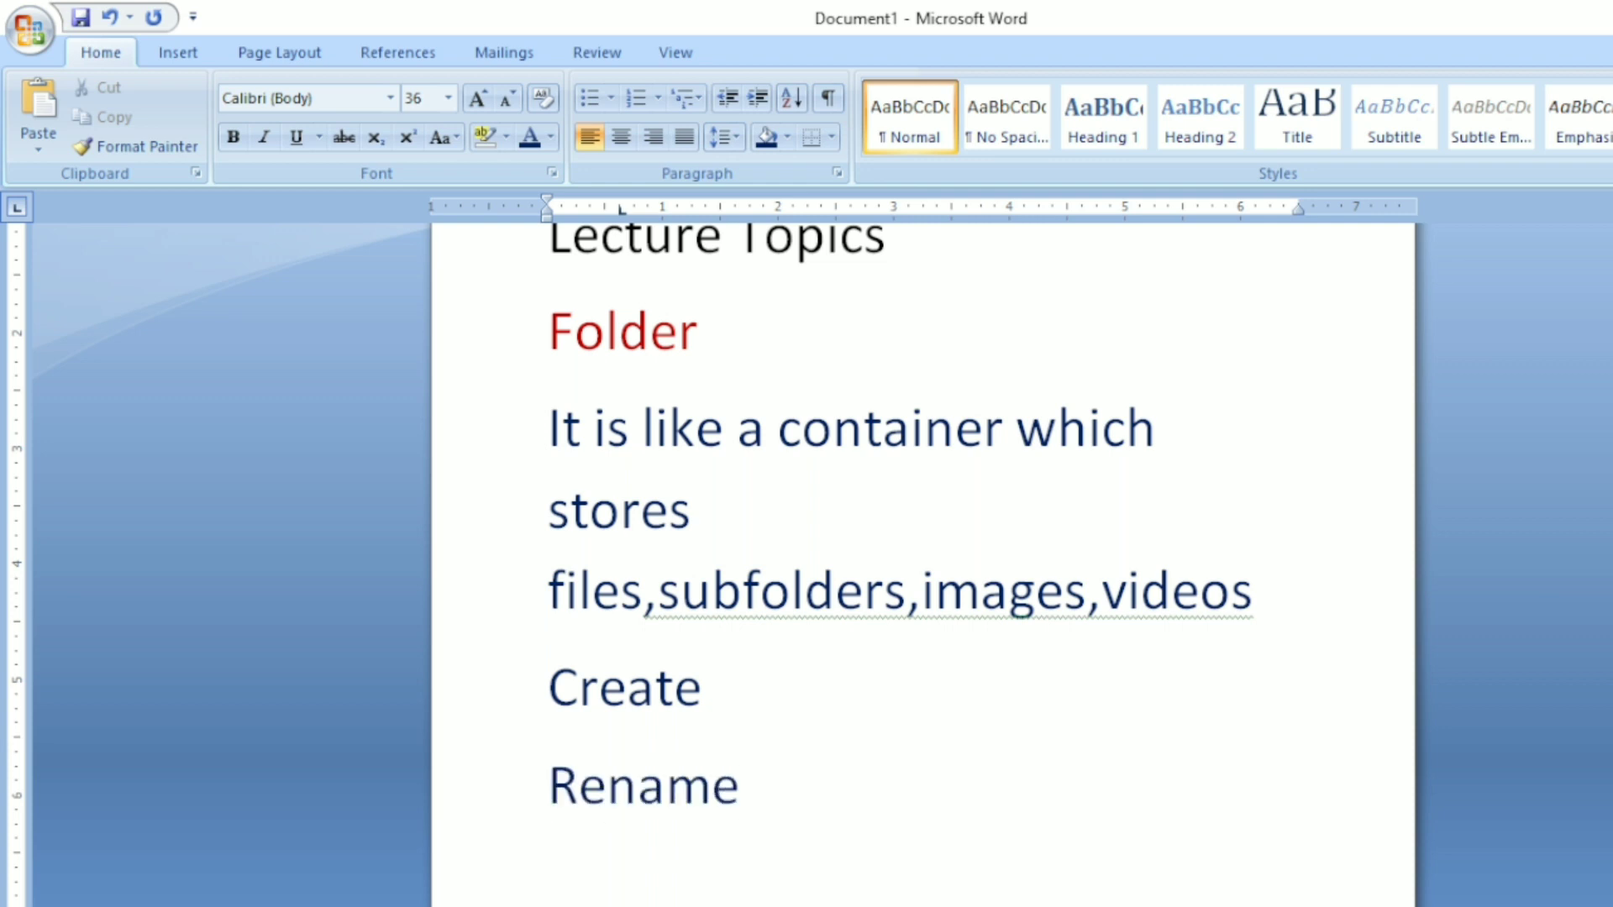
{"action": "key", "text": "Return"}
- Set the font size of the "Create" and "Rename" lines to 24
{"action": "left_click_drag", "start_coordinate": [550, 689], "coordinate": [747, 794]}
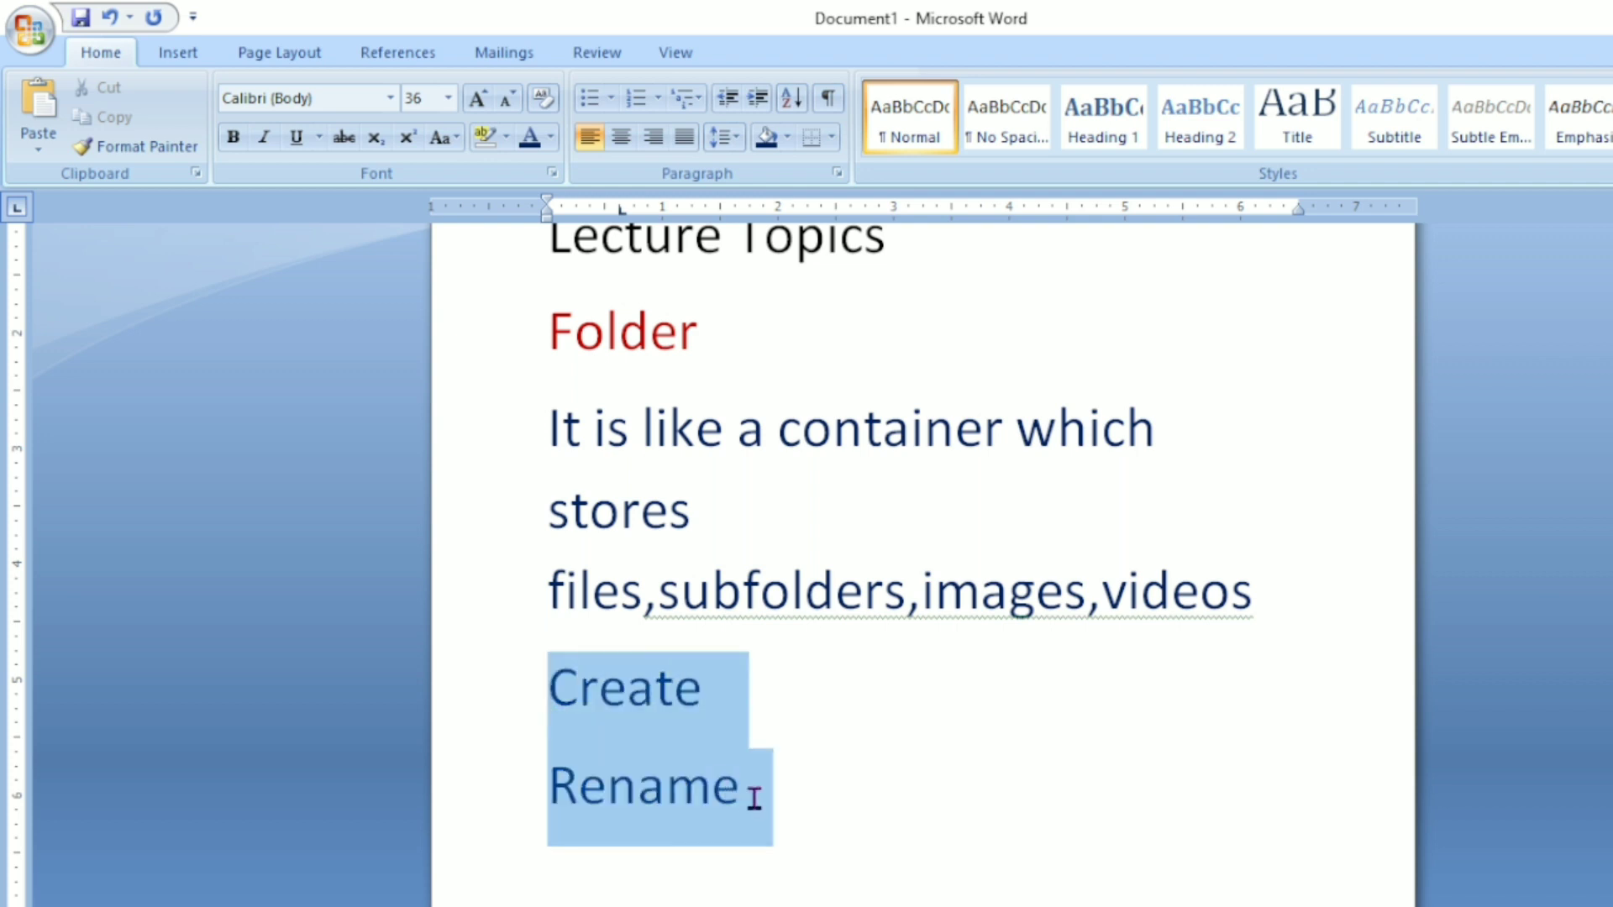
{"action": "left_click", "coordinate": [448, 97]}
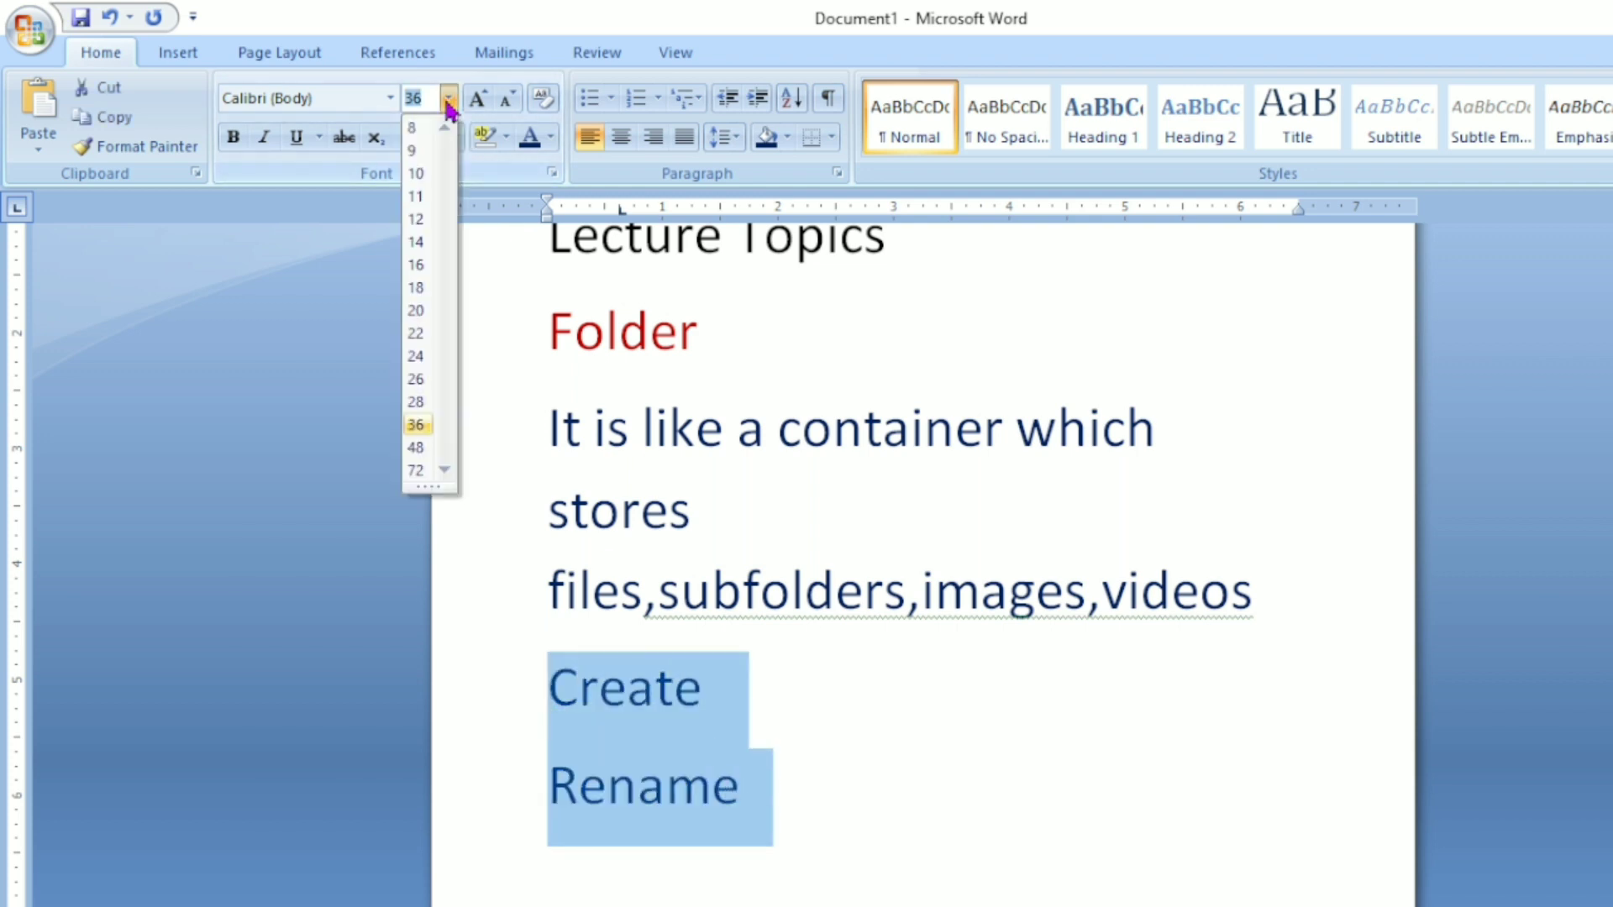
{"action": "left_click", "coordinate": [416, 356]}
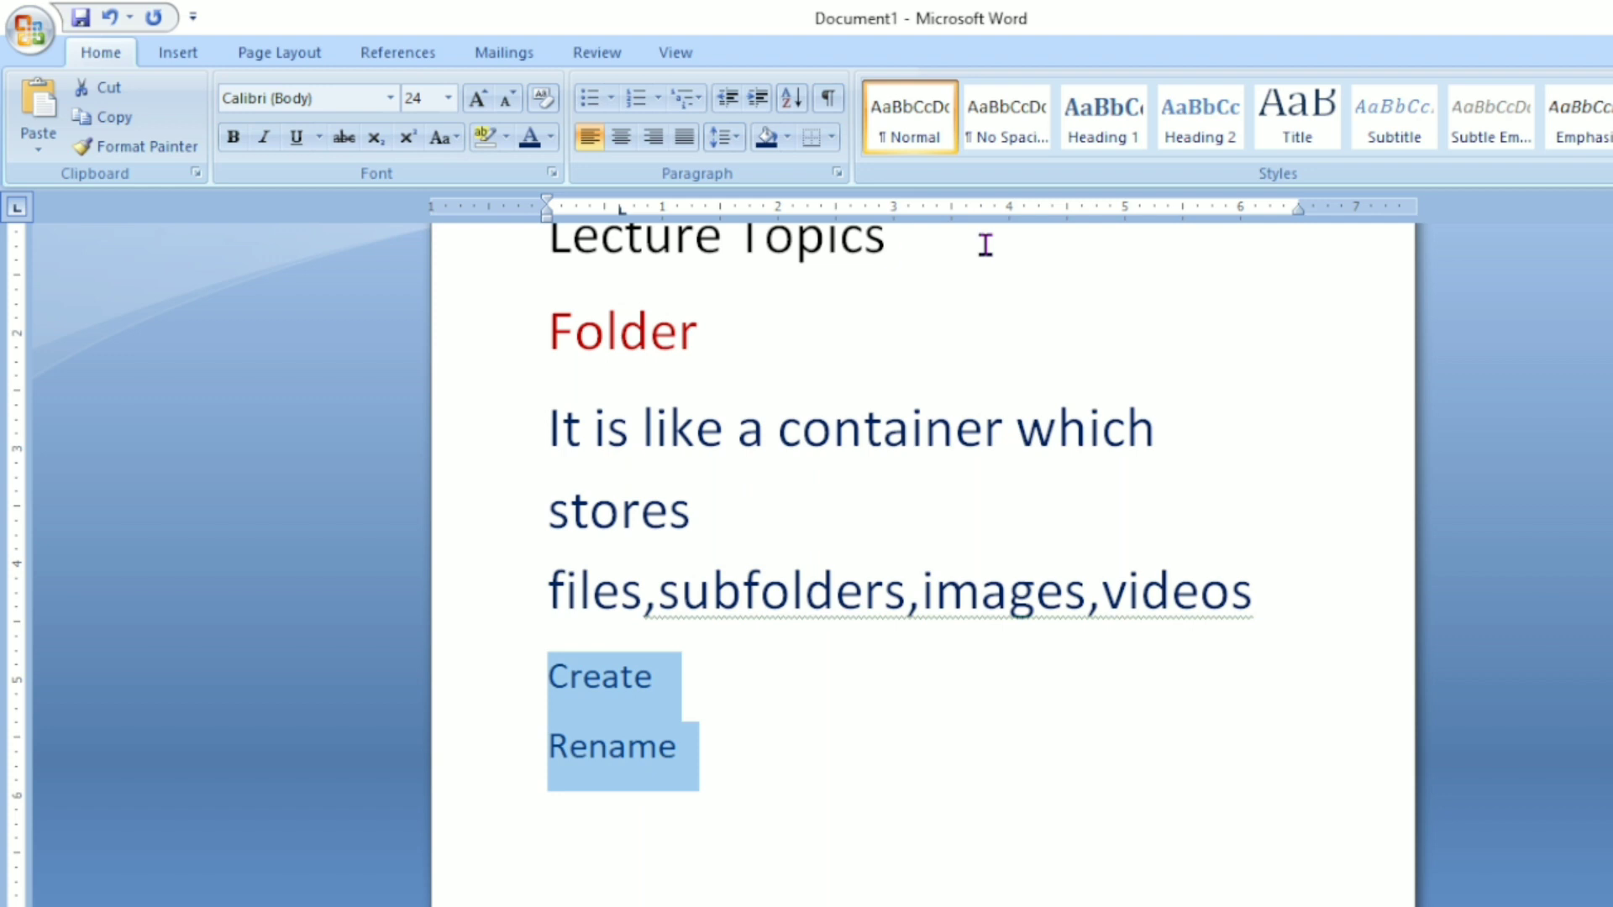
- Set the "Create" and "Rename" paragraphs to 0 pt spacing after and single line spacing
{"action": "left_click", "coordinate": [838, 172]}
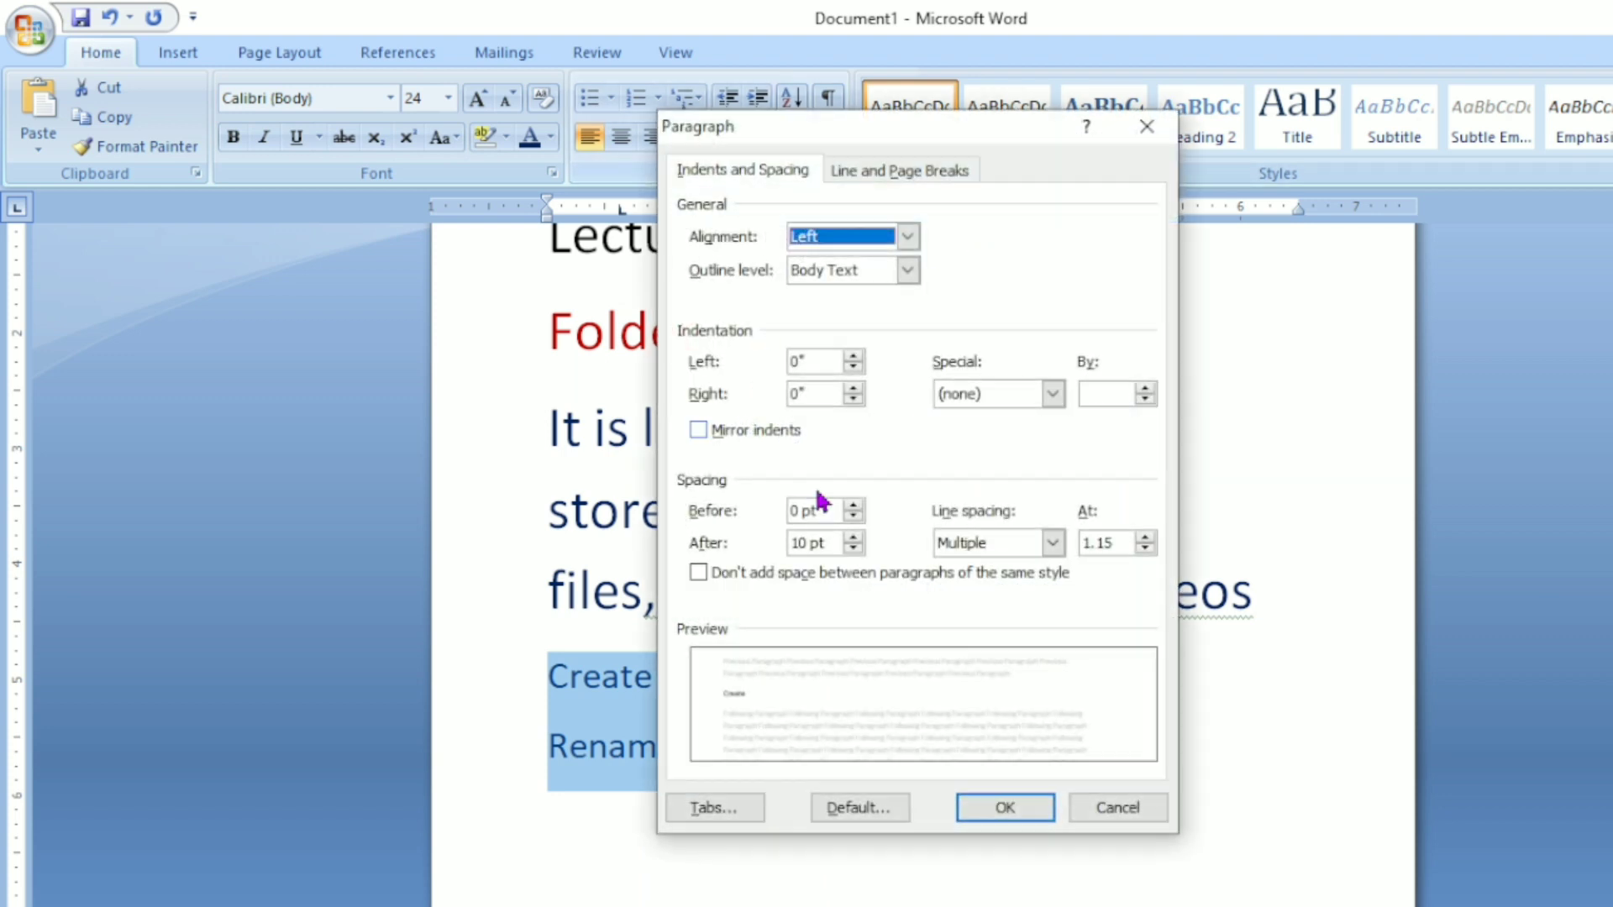
{"action": "left_click", "coordinate": [855, 548]}
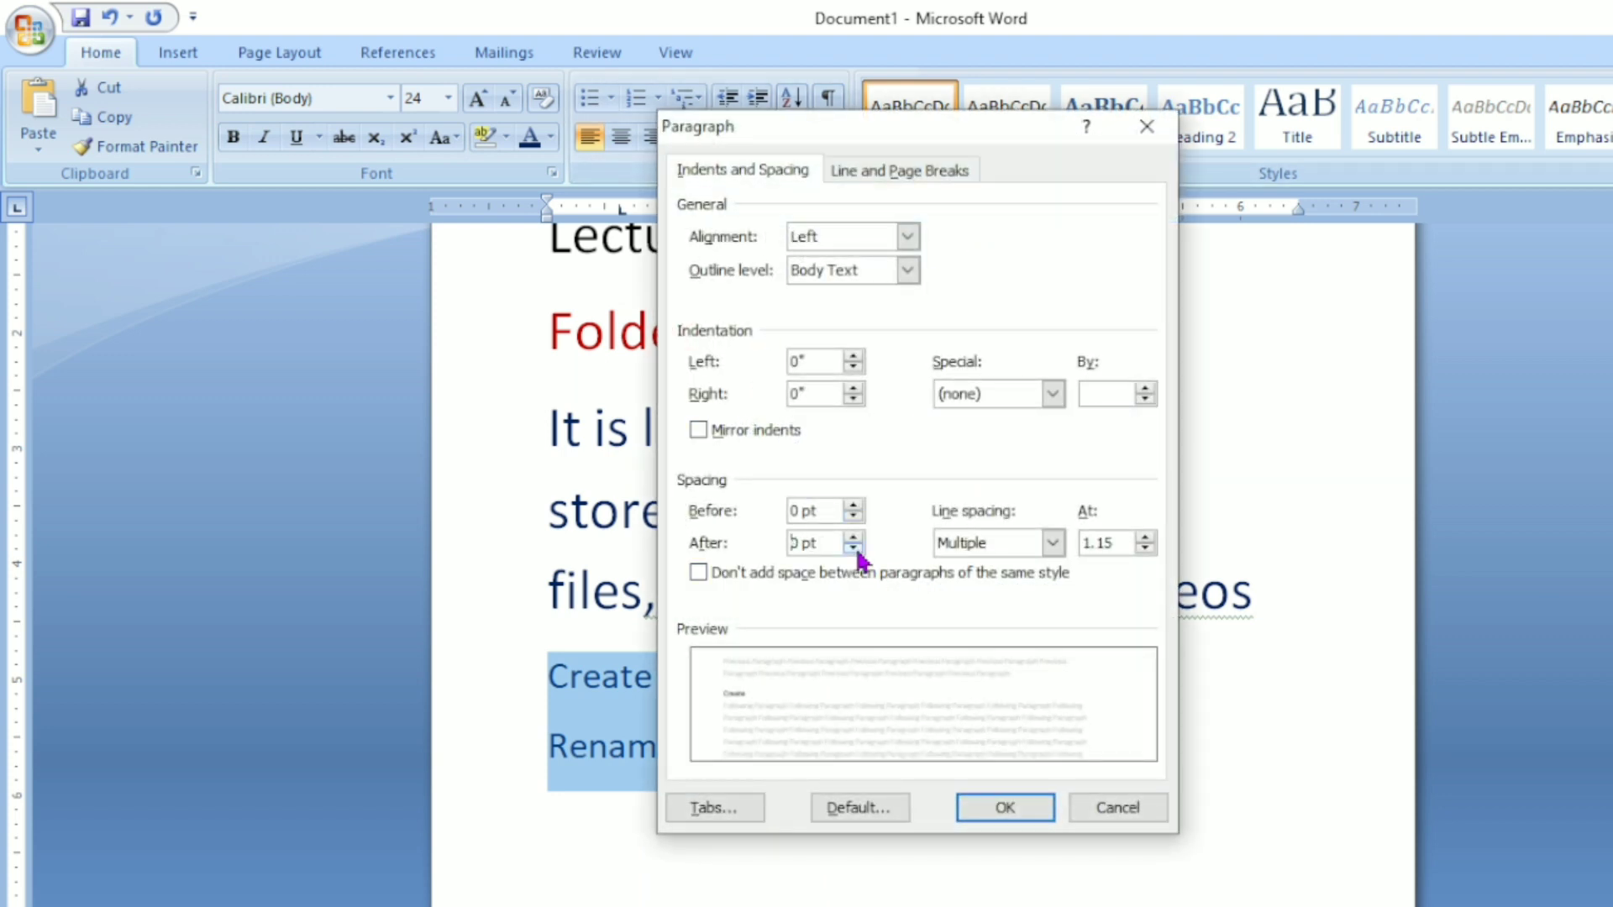
{"action": "left_click", "coordinate": [1052, 543]}
{"action": "left_click", "coordinate": [949, 568]}
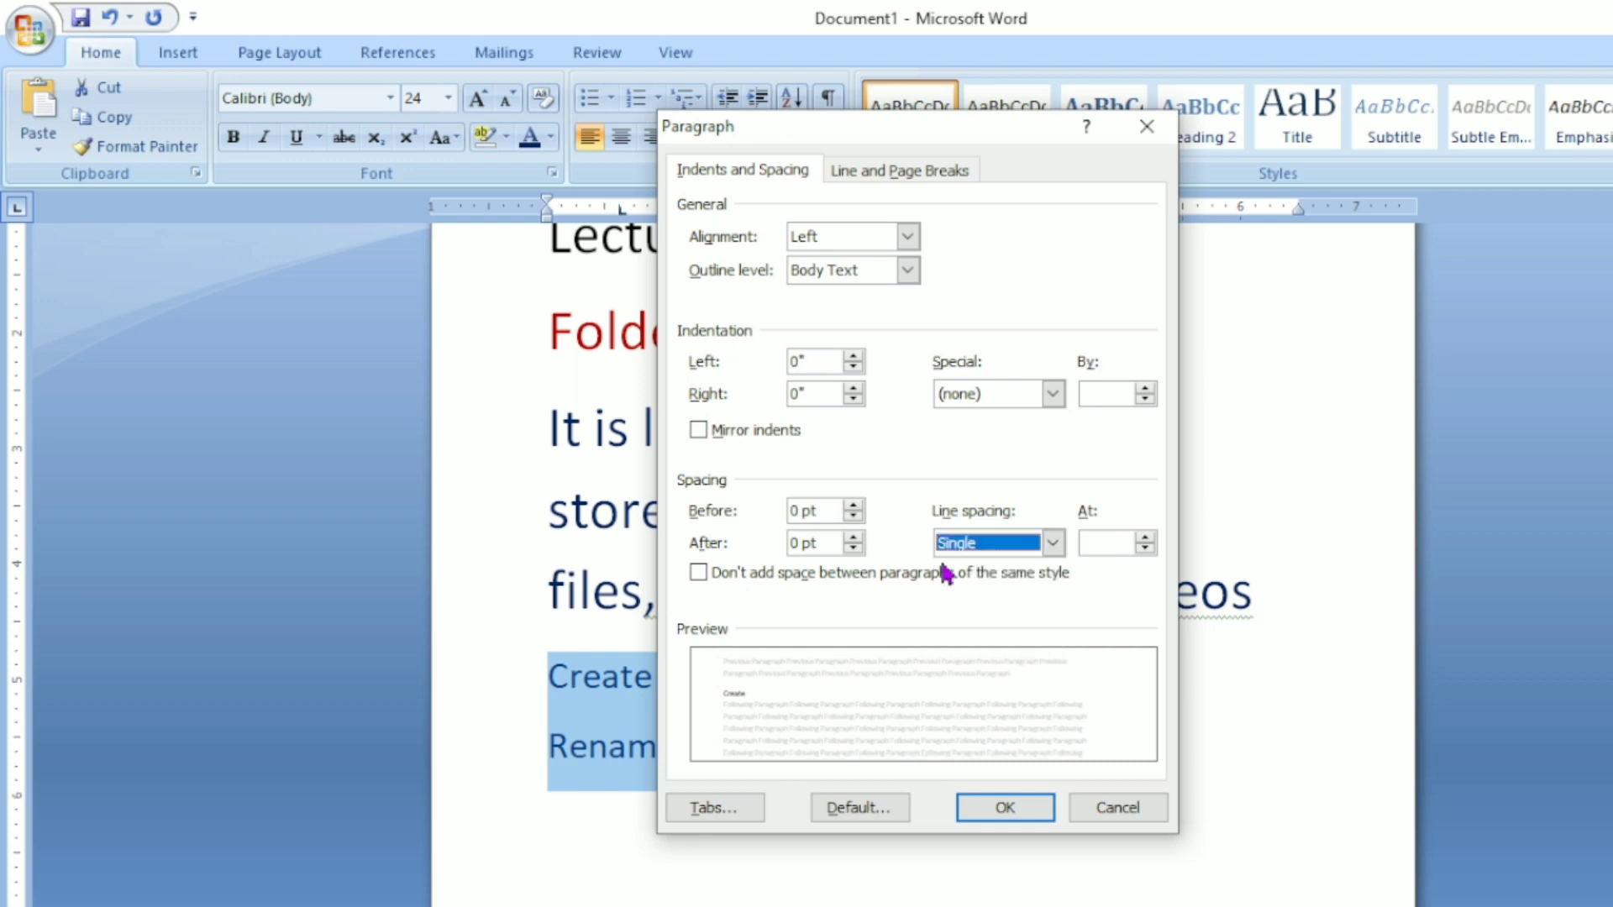
{"action": "left_click", "coordinate": [999, 807]}
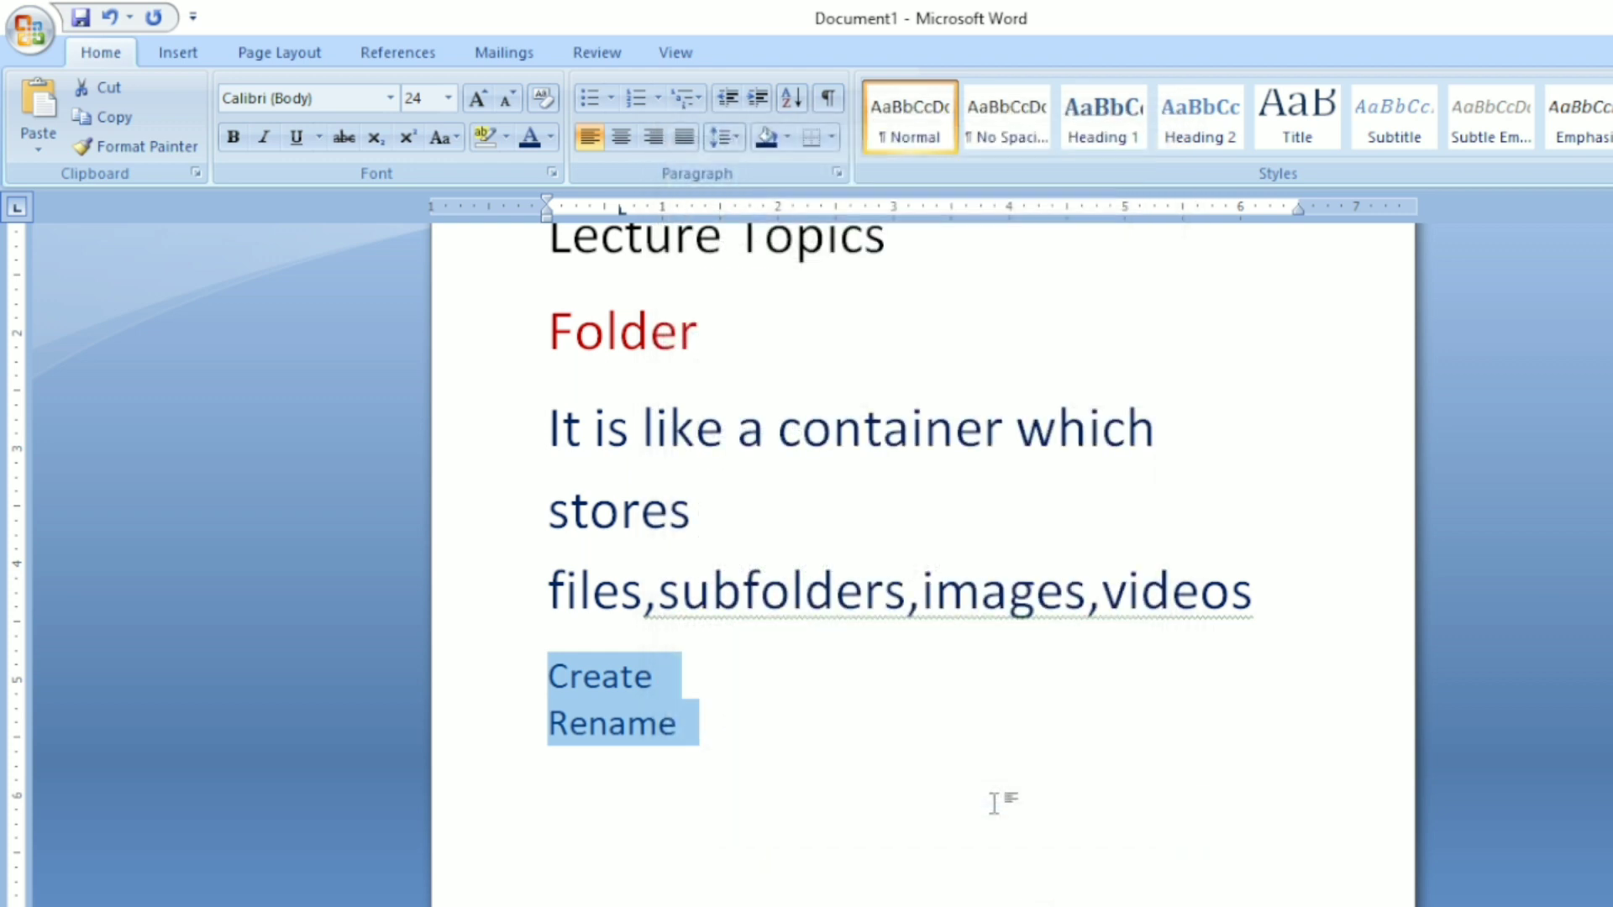
- Continue the list under "Rename" with the lines "Copy", "Move", "Hide" and "Paste"
{"action": "left_click", "coordinate": [680, 720]}
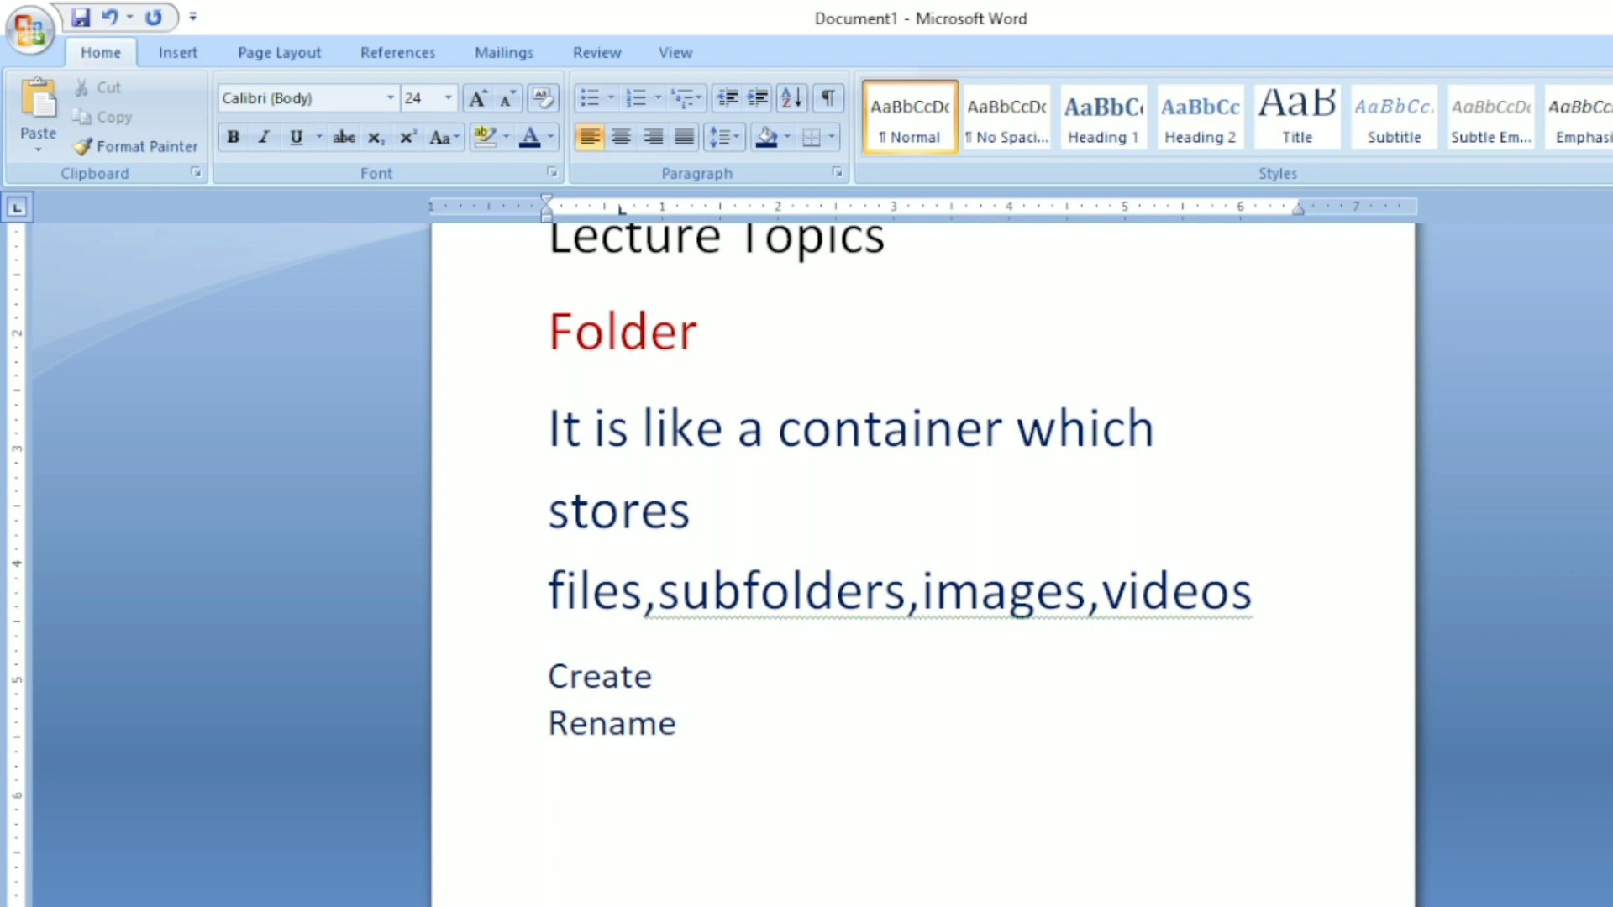
{"action": "type", "text": "copy"}
{"action": "key", "text": "Return"}
{"action": "type", "text": "move"}
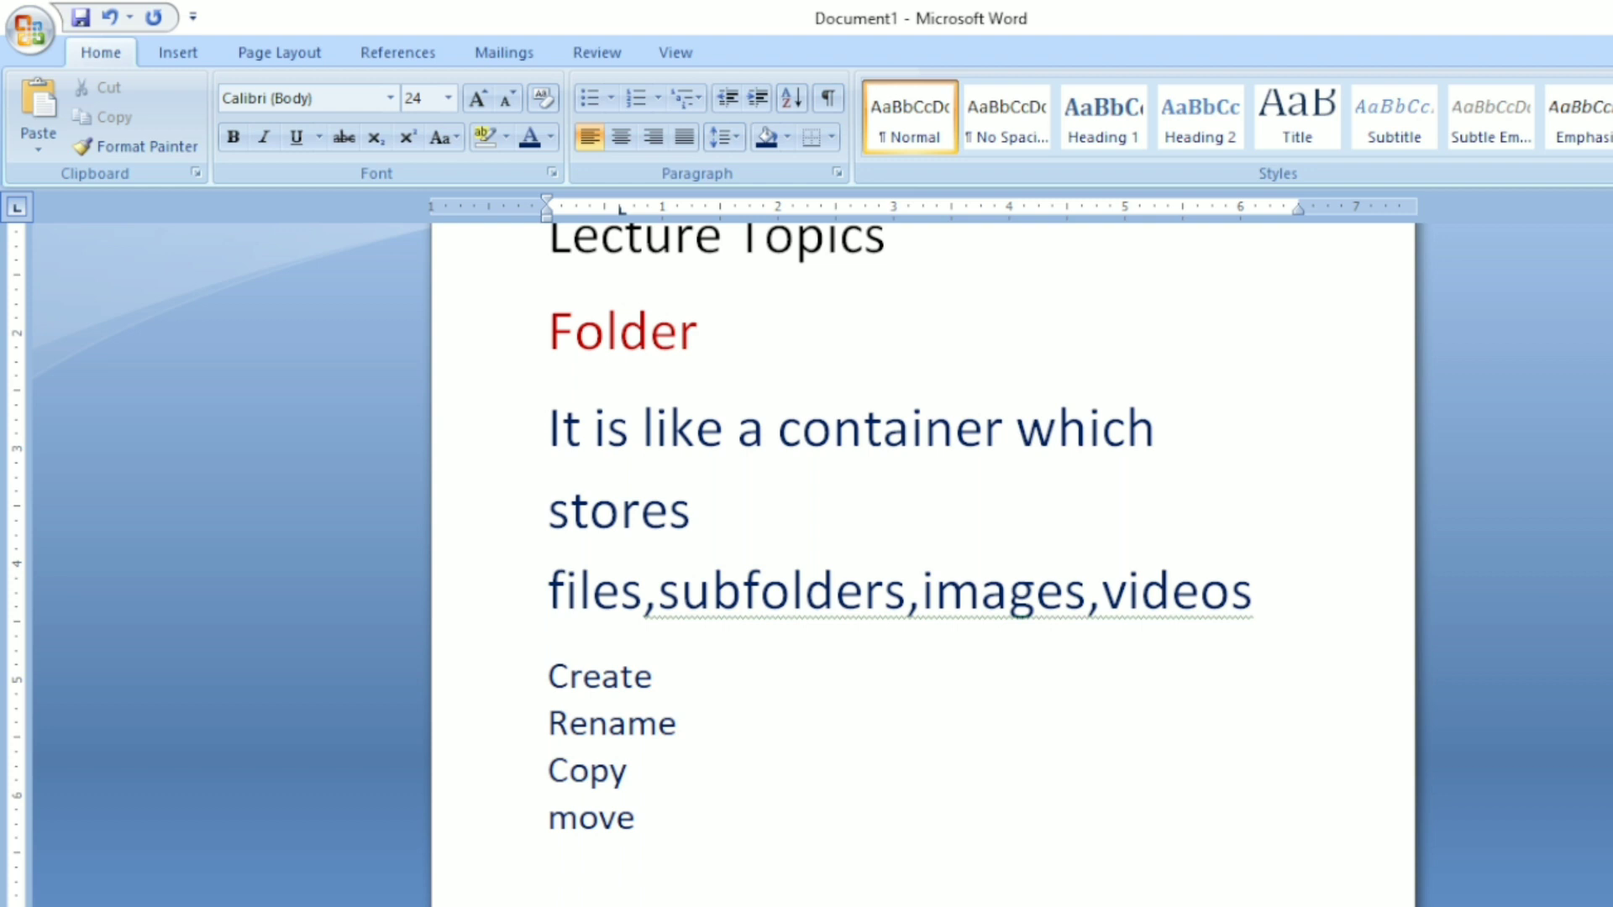
{"action": "key", "text": "Return"}
{"action": "type", "text": "hid"}
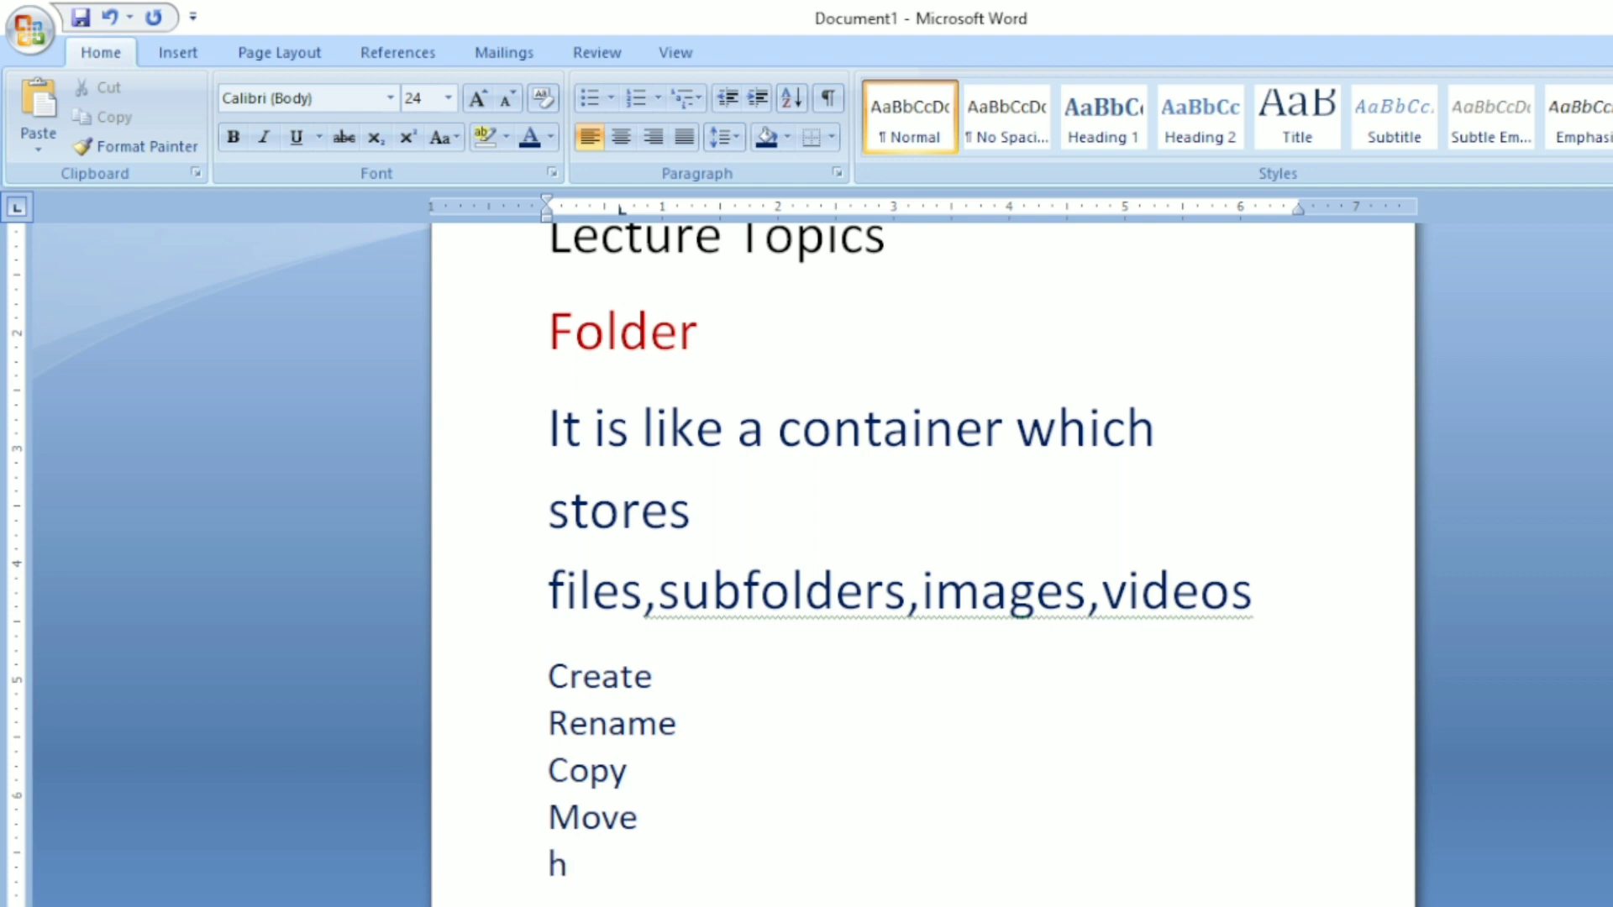
{"action": "type", "text": "e"}
{"action": "key", "text": "Return"}
{"action": "type", "text": "paste"}
{"action": "key", "text": "Return"}
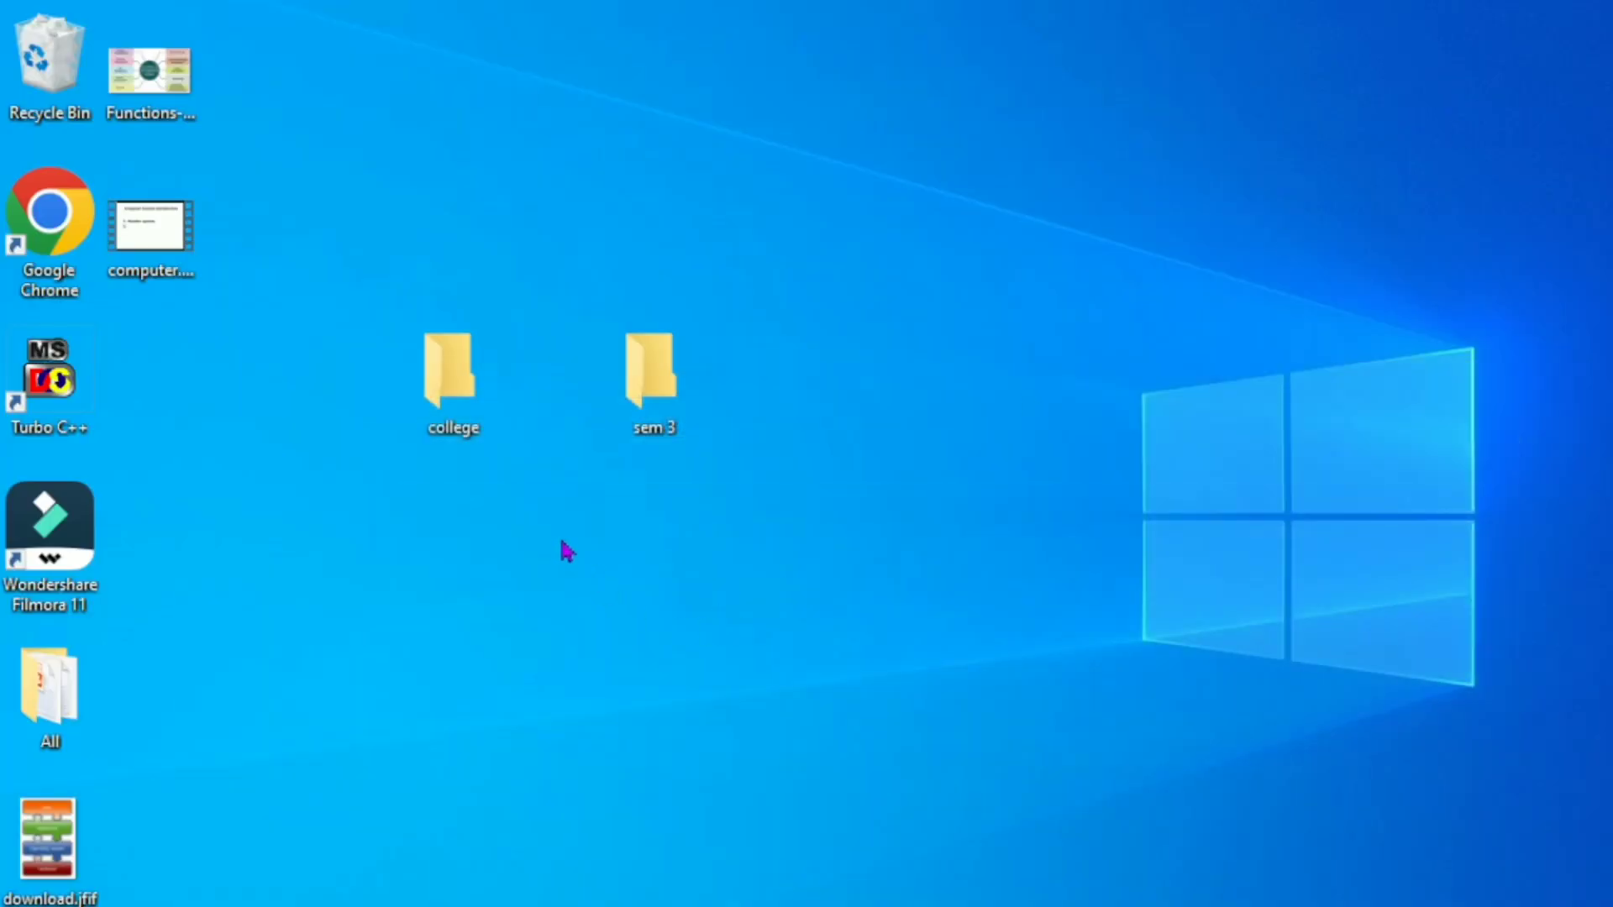
- Create a new folder on the Windows desktop, keeping the default name "New folder"
{"action": "right_click", "coordinate": [560, 539]}
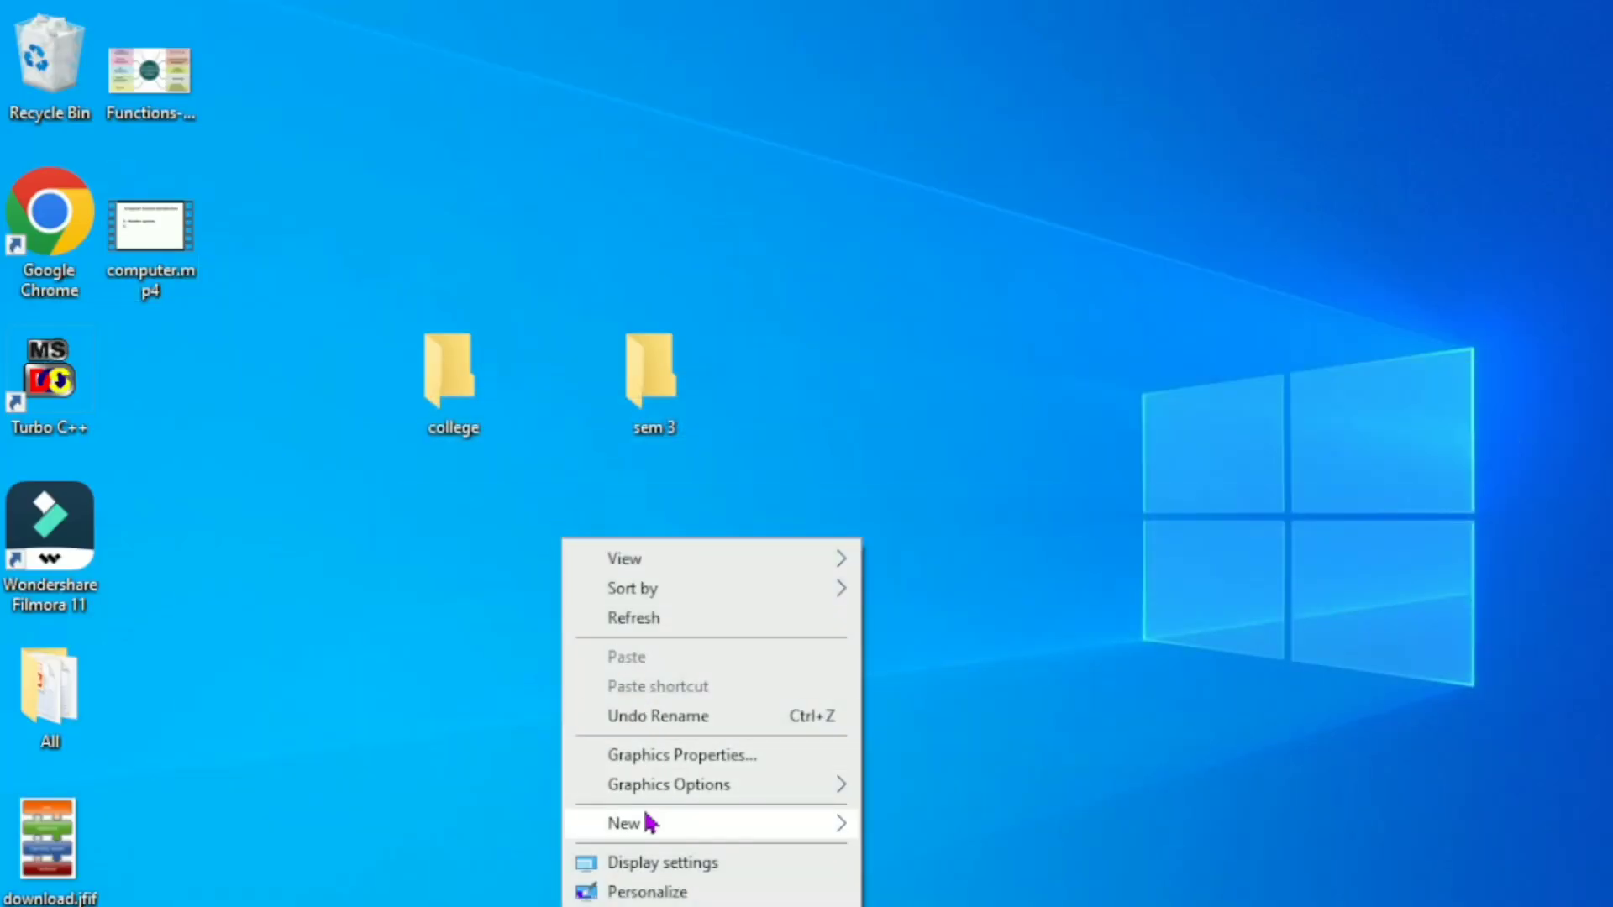
{"action": "mouse_move", "coordinate": [649, 828]}
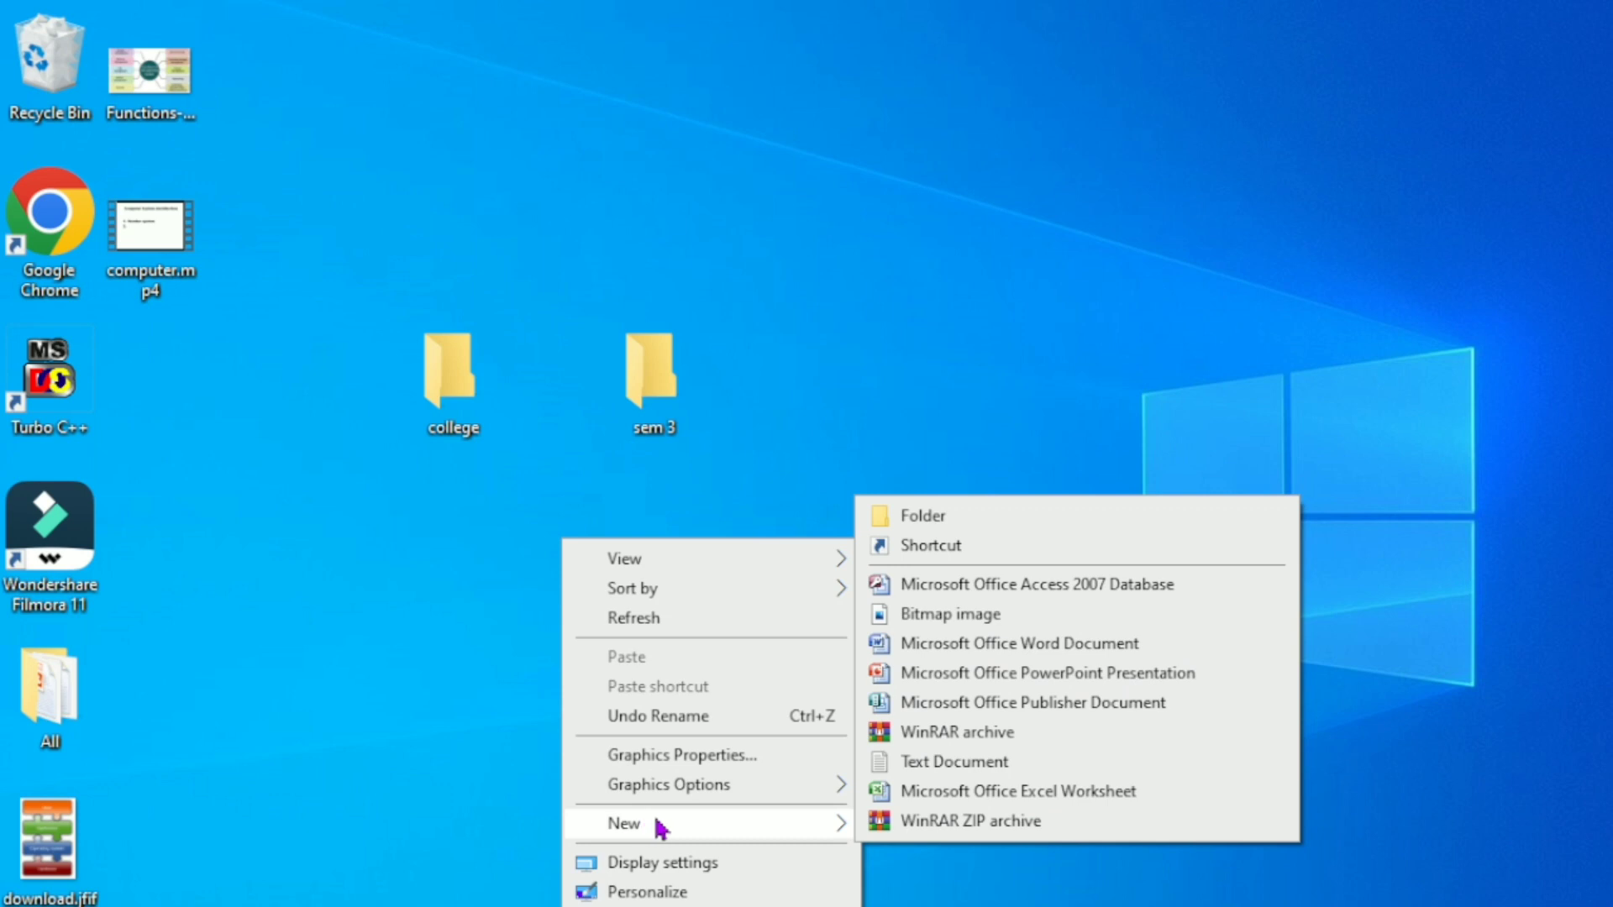
{"action": "left_click", "coordinate": [914, 526]}
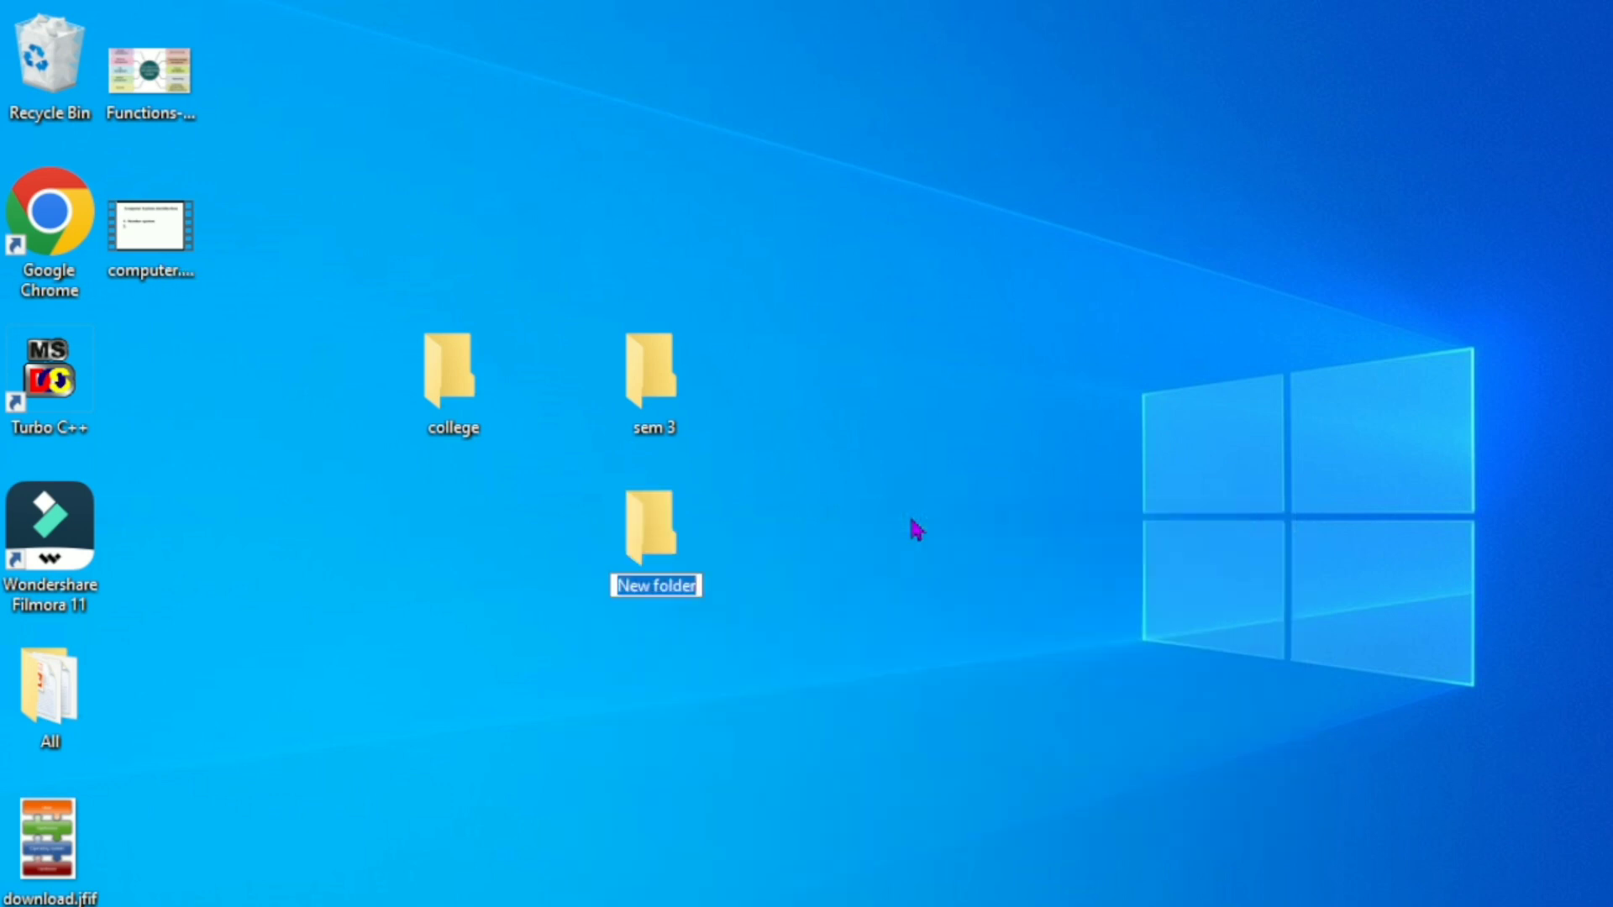
{"action": "key", "text": "Return"}
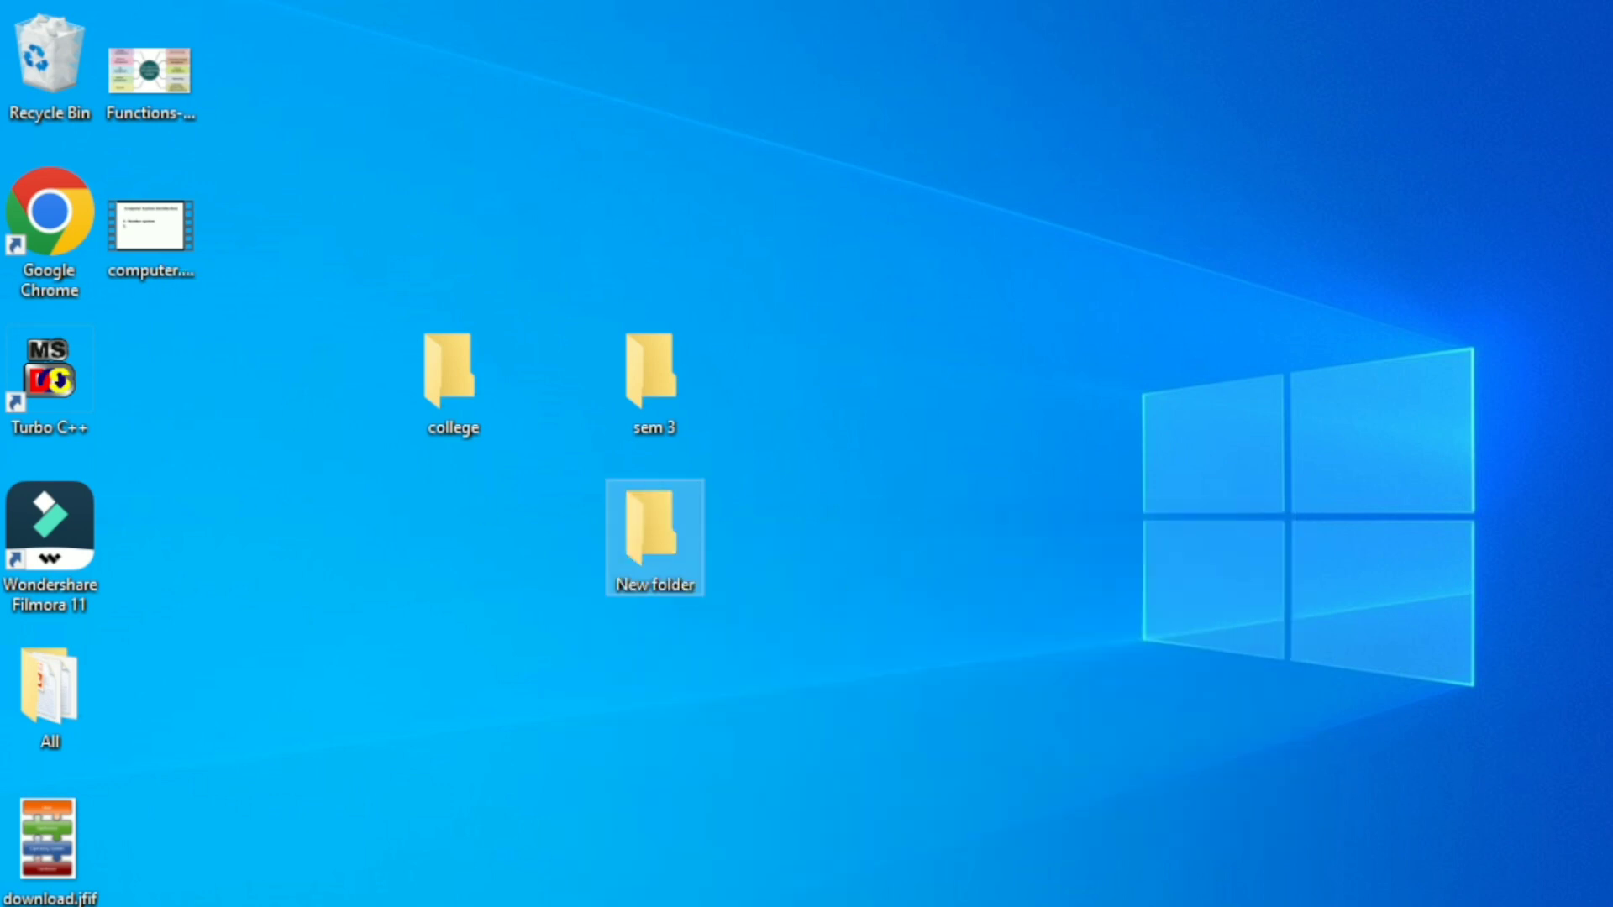
- Open Local Disk (F:) in a maximized File Explorer window and view the item types that can be created there
{"action": "left_click", "coordinate": [620, 883]}
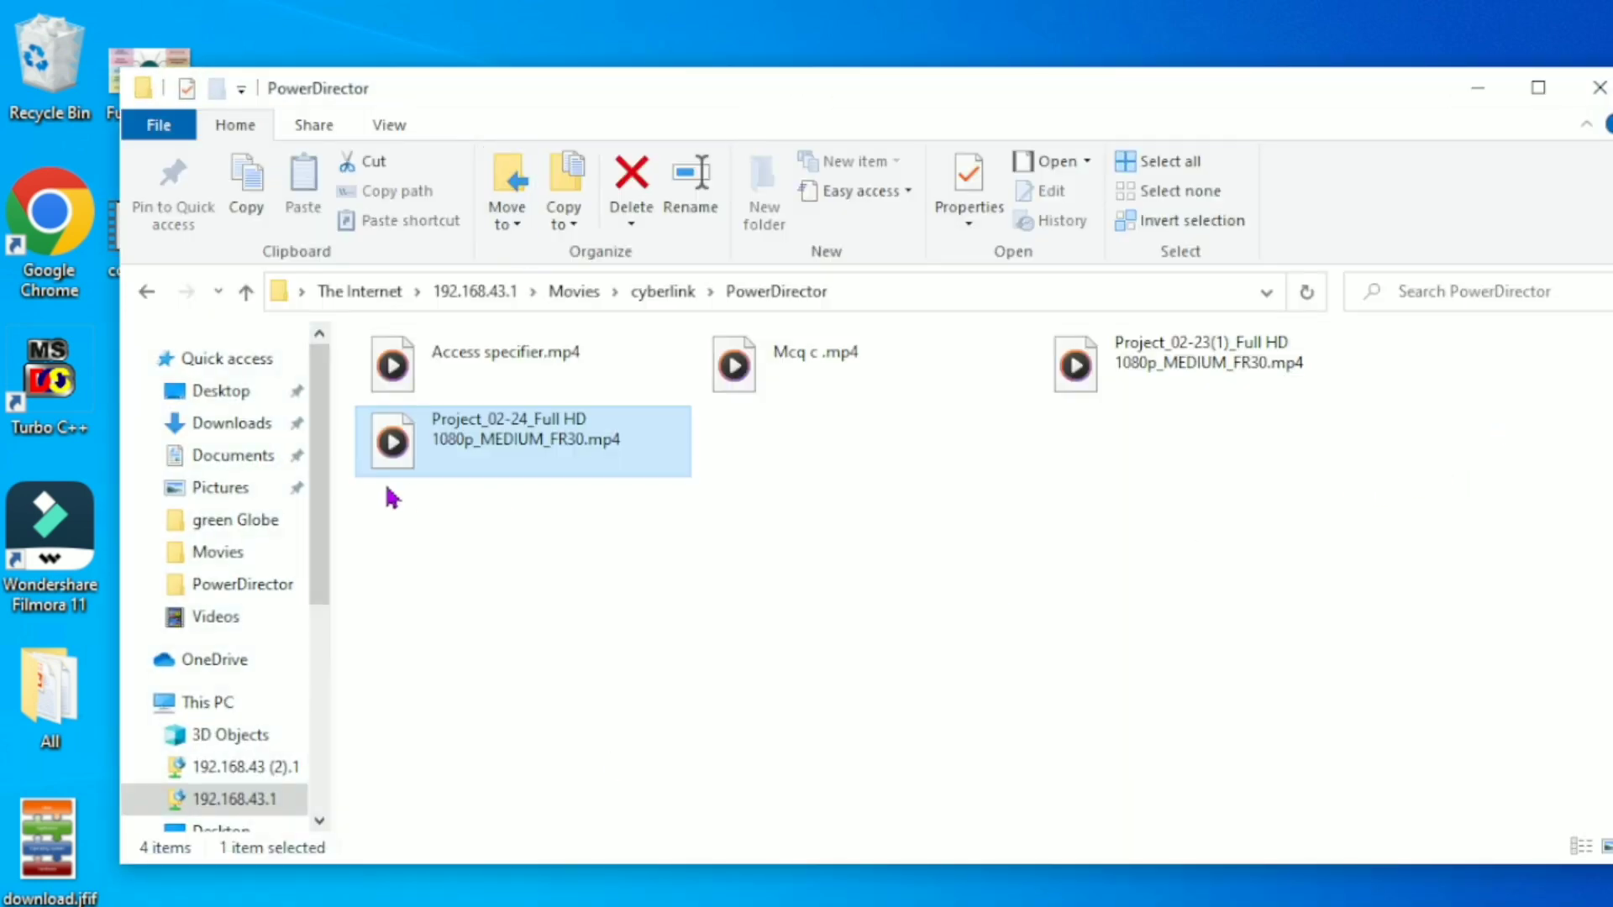
{"action": "double_click", "coordinate": [668, 112]}
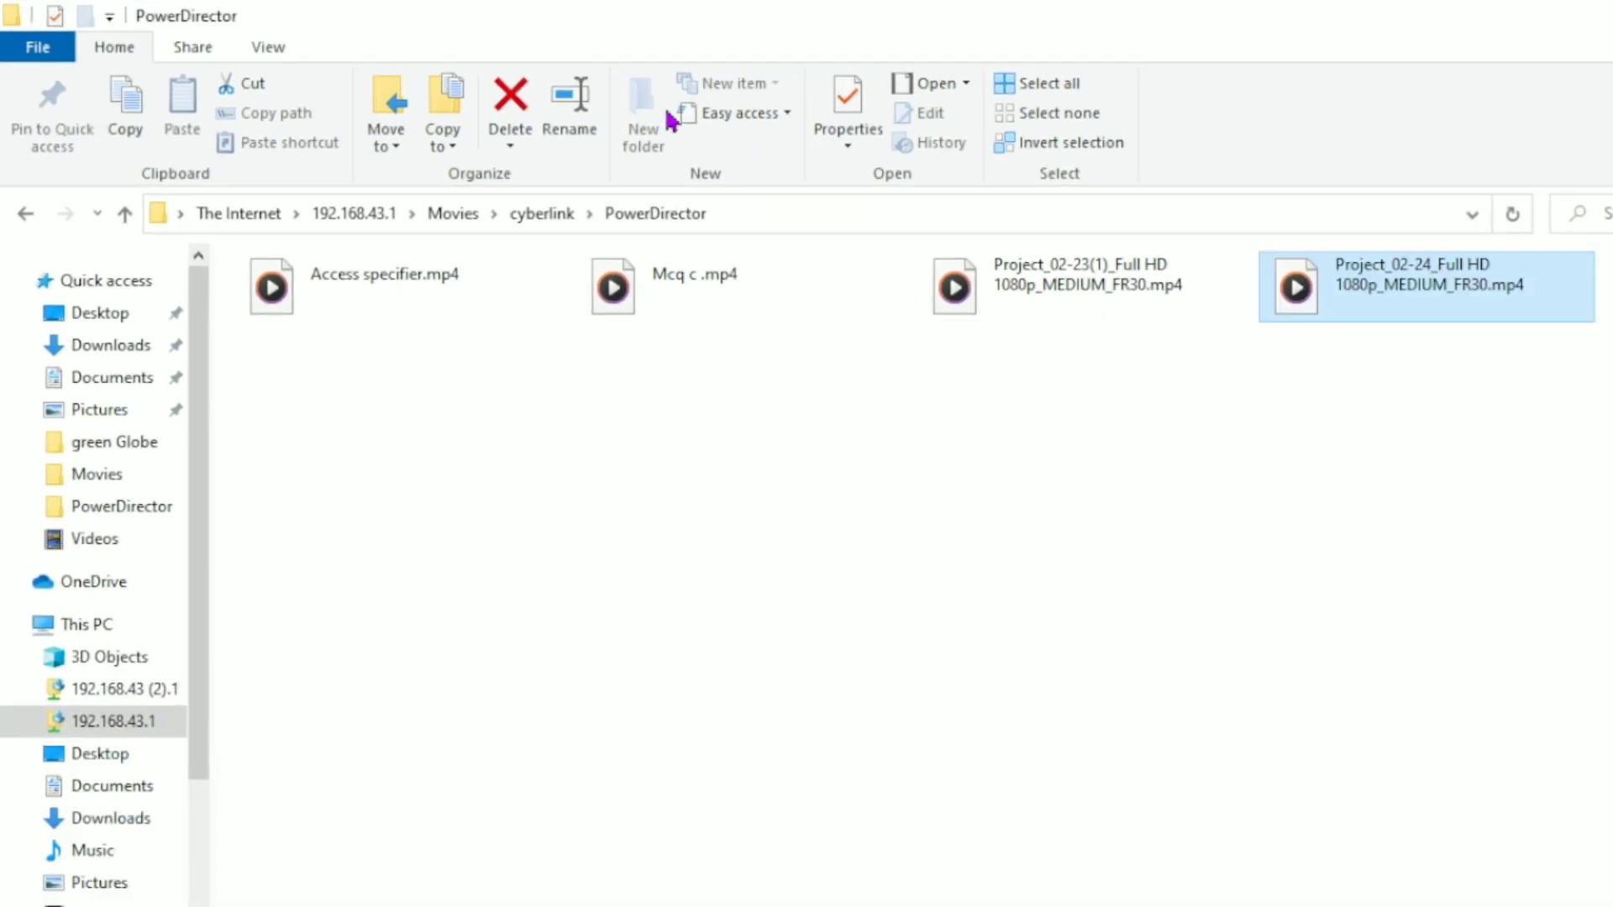
{"action": "left_click_drag", "start_coordinate": [193, 555], "coordinate": [206, 683]}
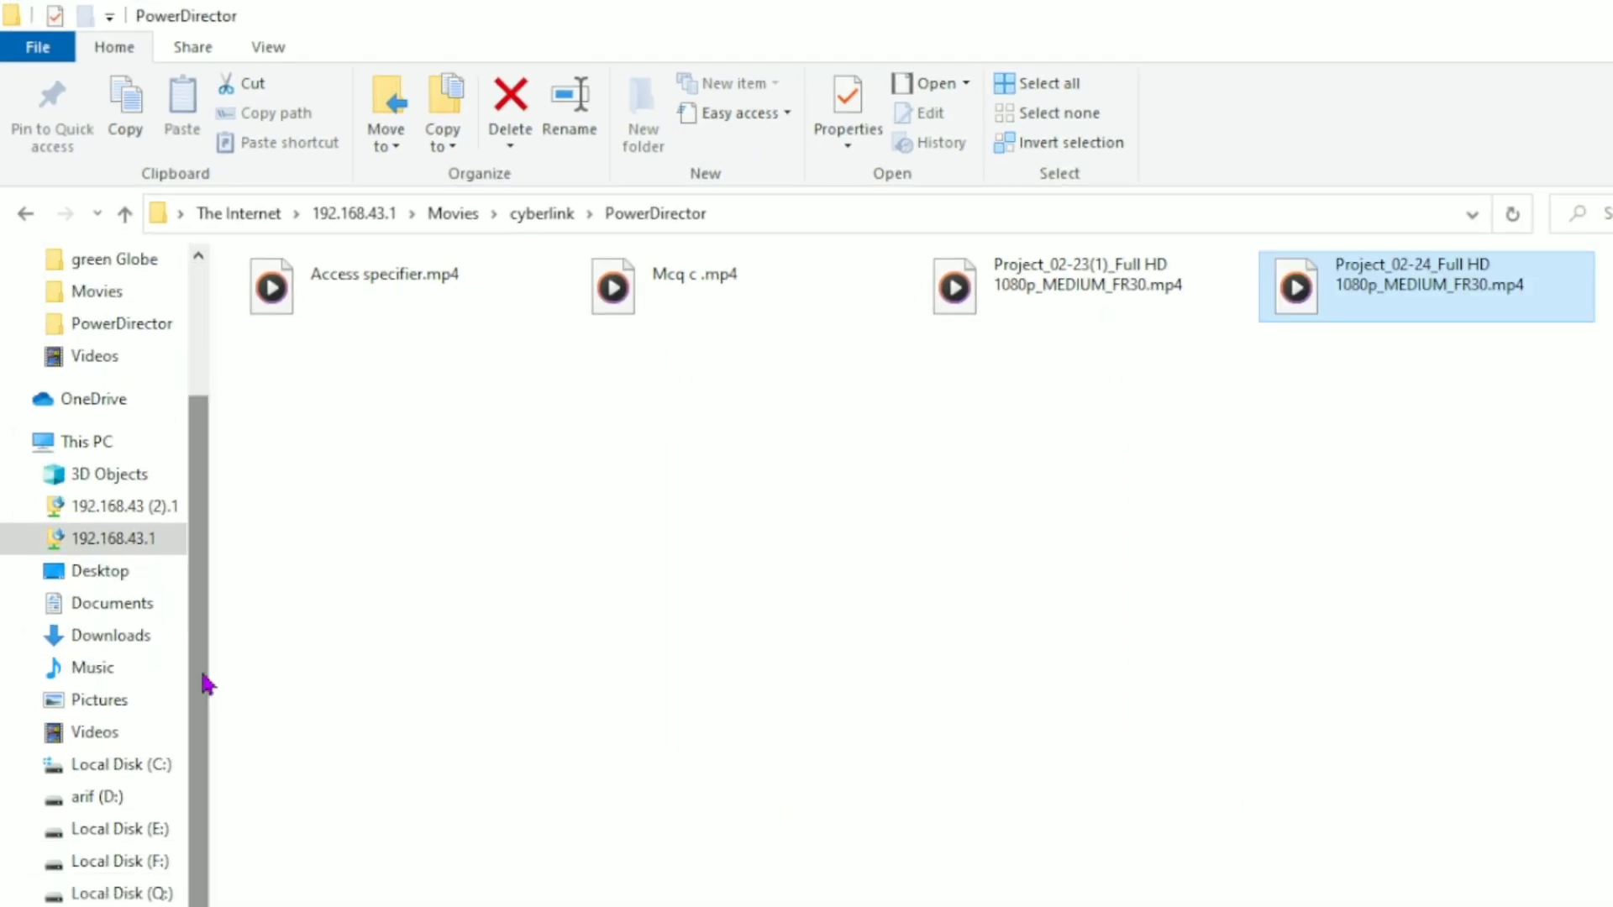
{"action": "left_click", "coordinate": [135, 869]}
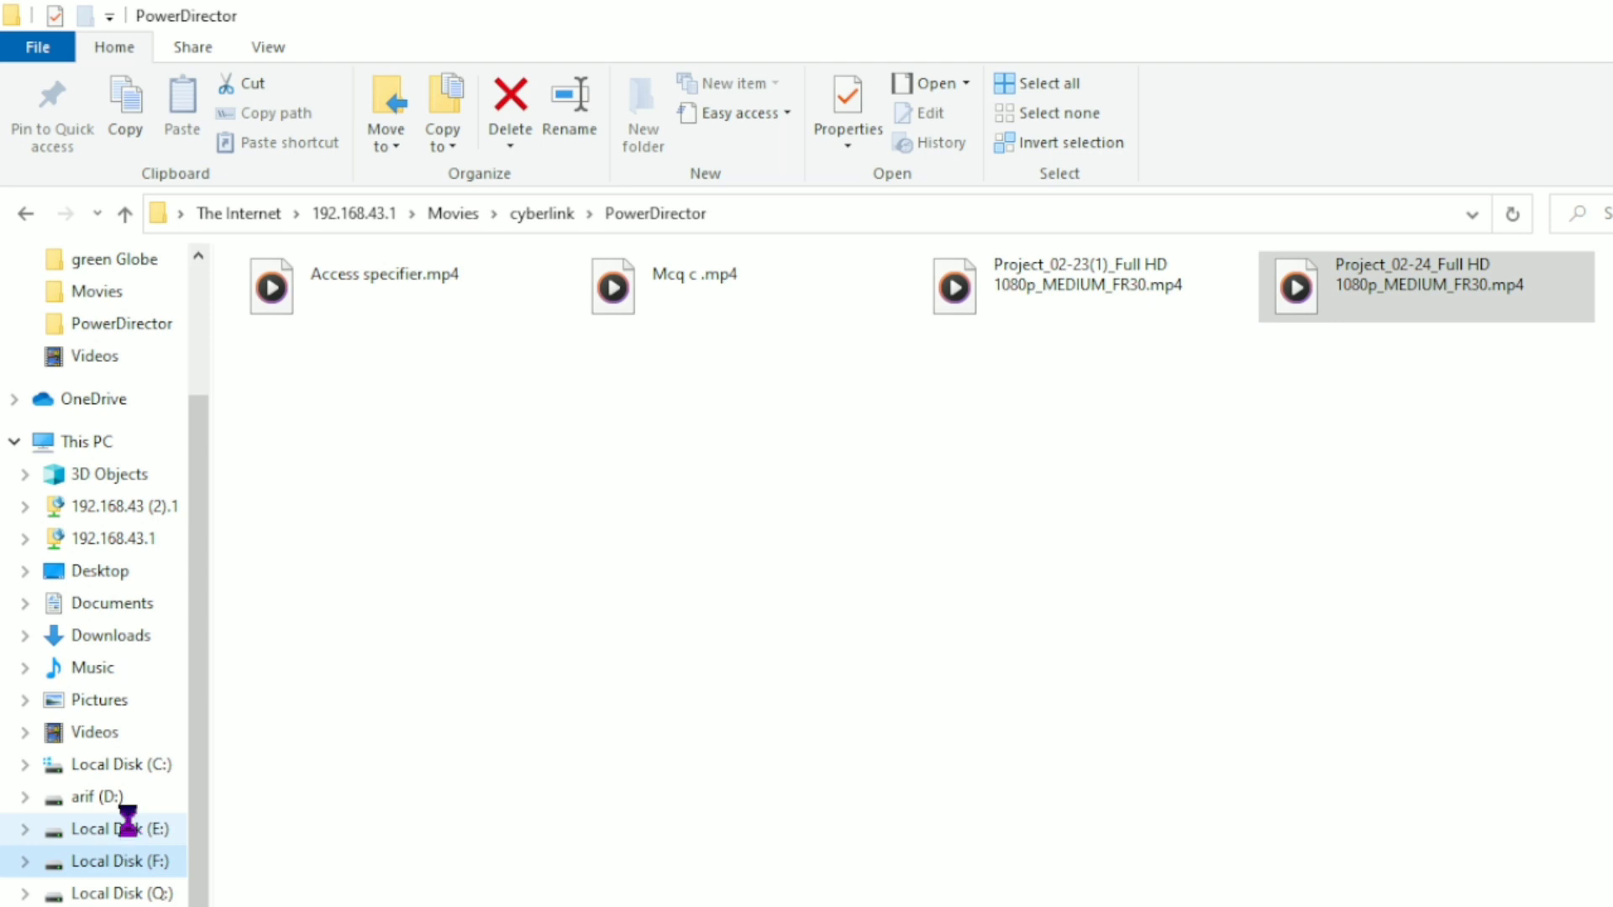
{"action": "right_click", "coordinate": [1205, 550]}
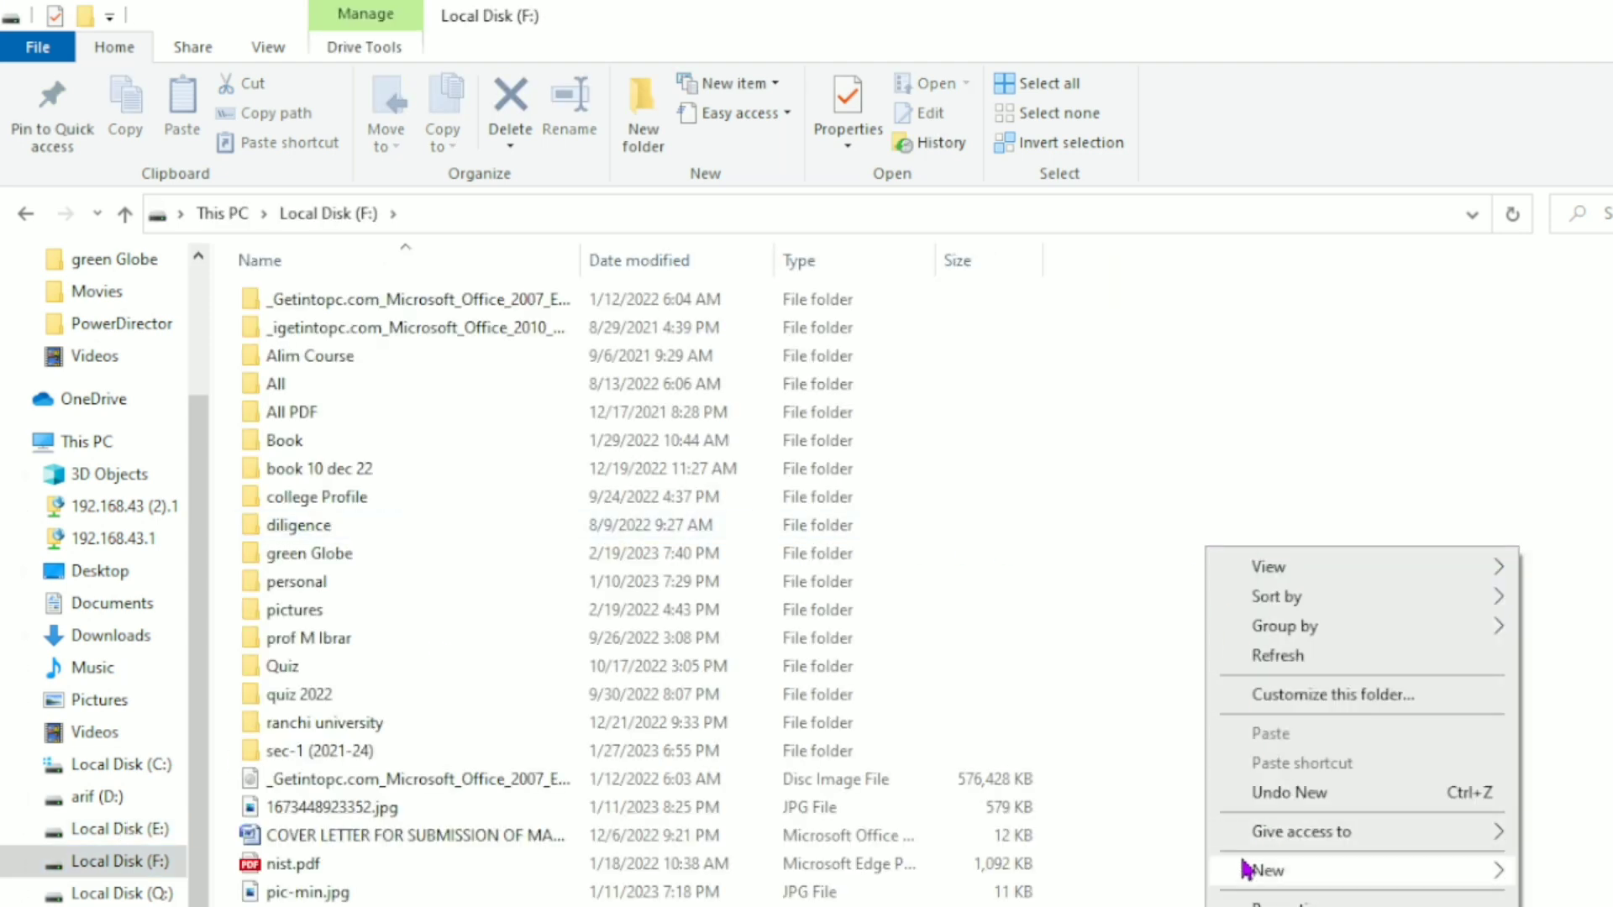
{"action": "mouse_move", "coordinate": [1249, 875]}
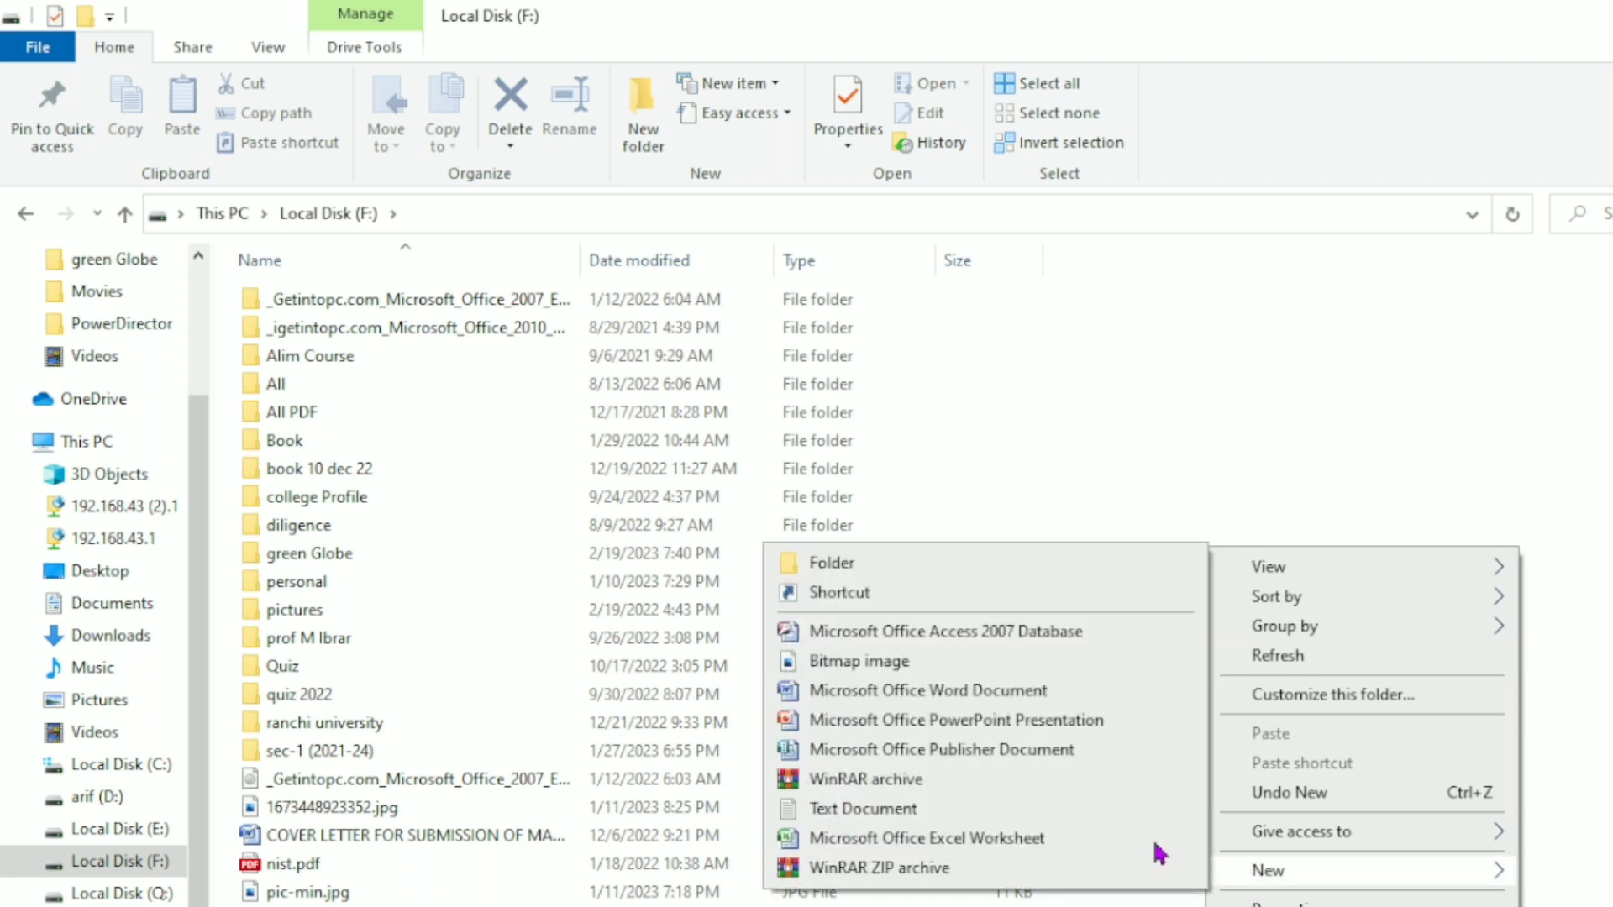
{"action": "left_click", "coordinate": [1144, 378]}
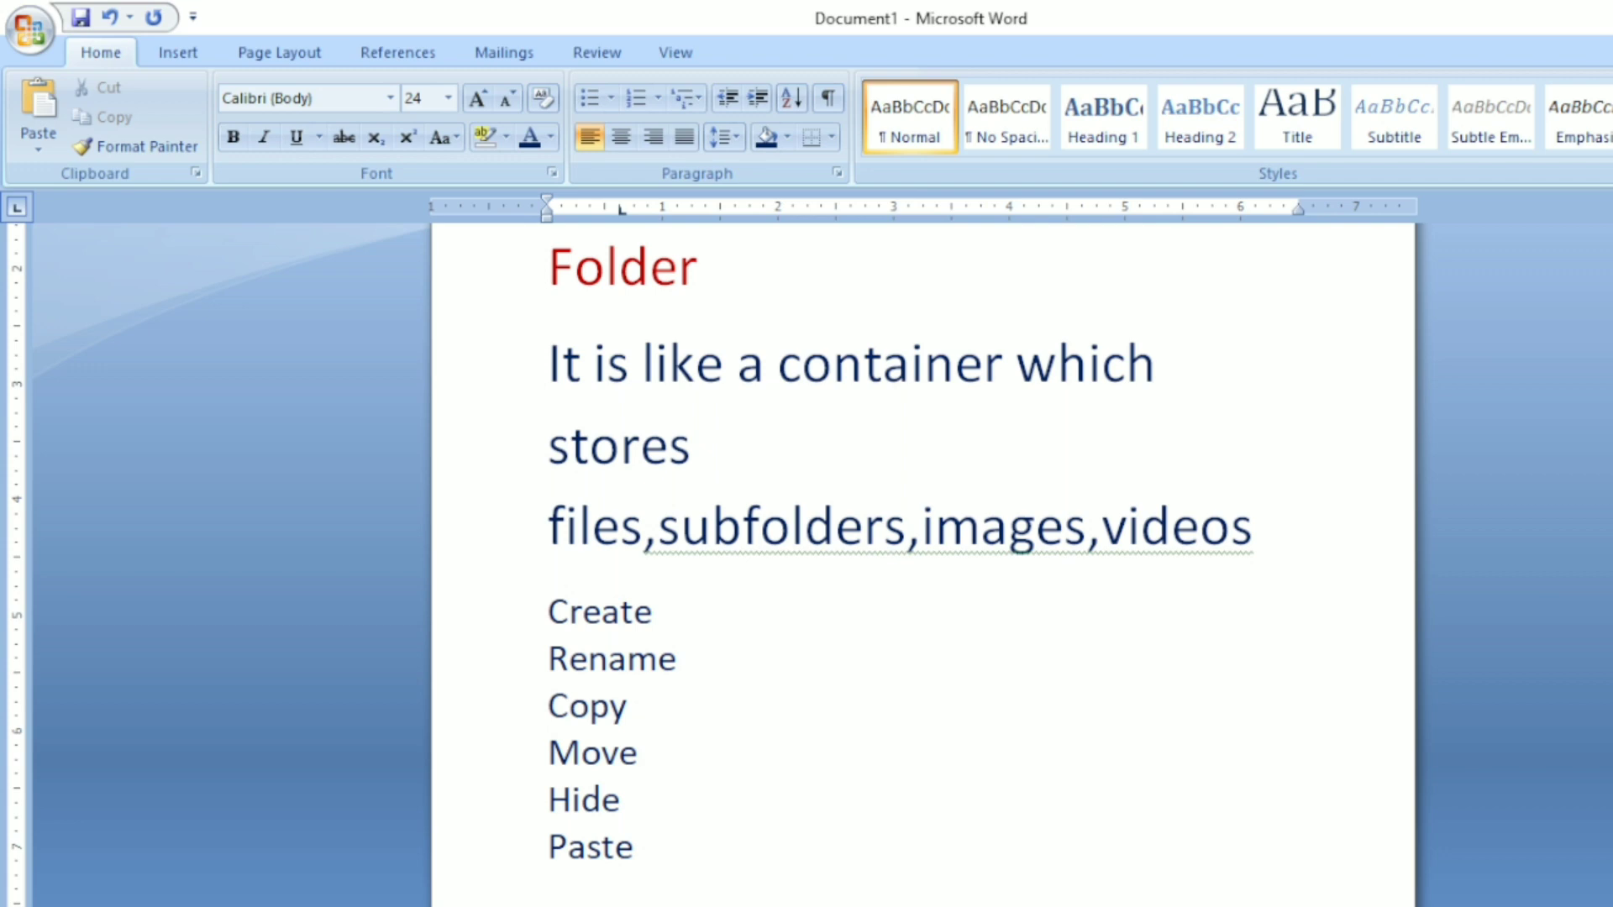
- Return to the desktop and rename "New folder" to "computer"
{"action": "left_click", "coordinate": [815, 906]}
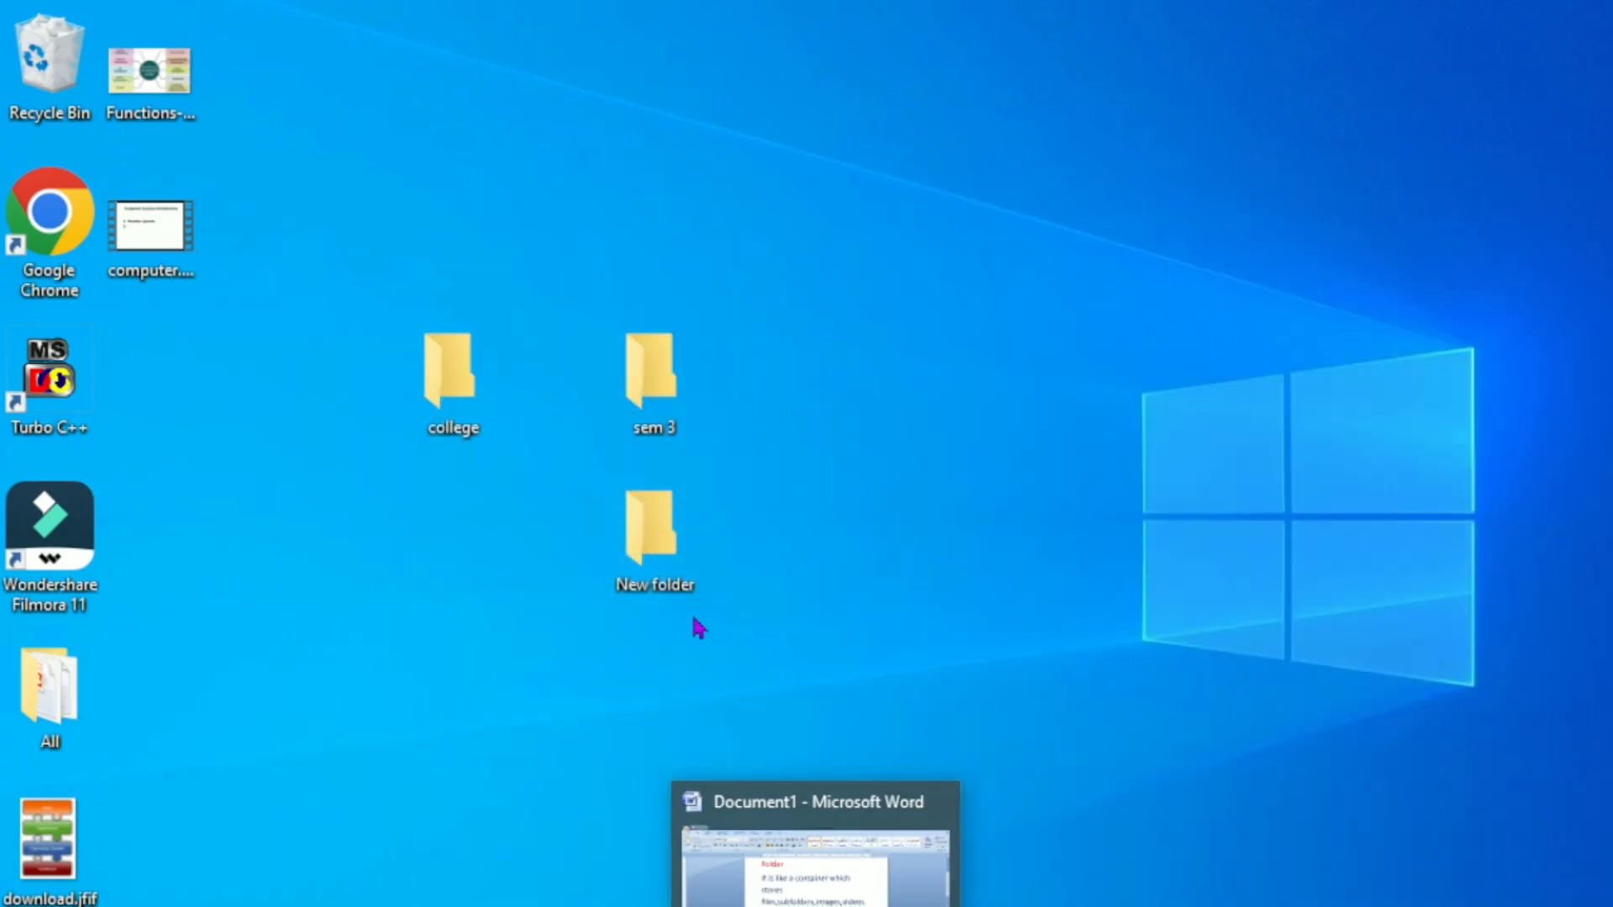
{"action": "right_click", "coordinate": [656, 543]}
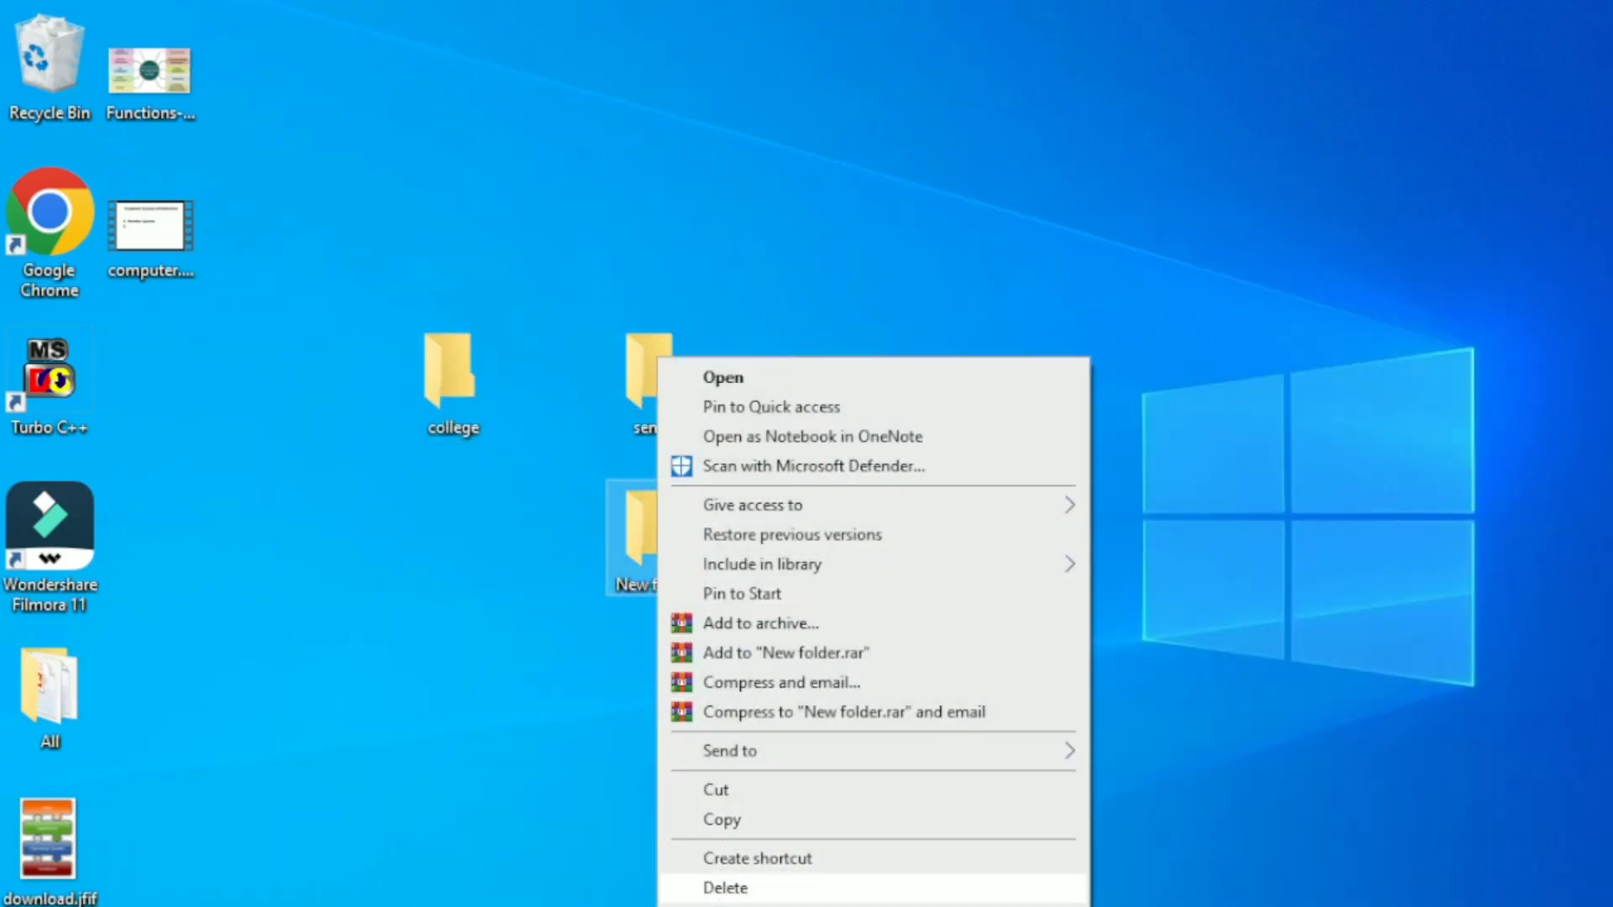
{"action": "left_click", "coordinate": [723, 906]}
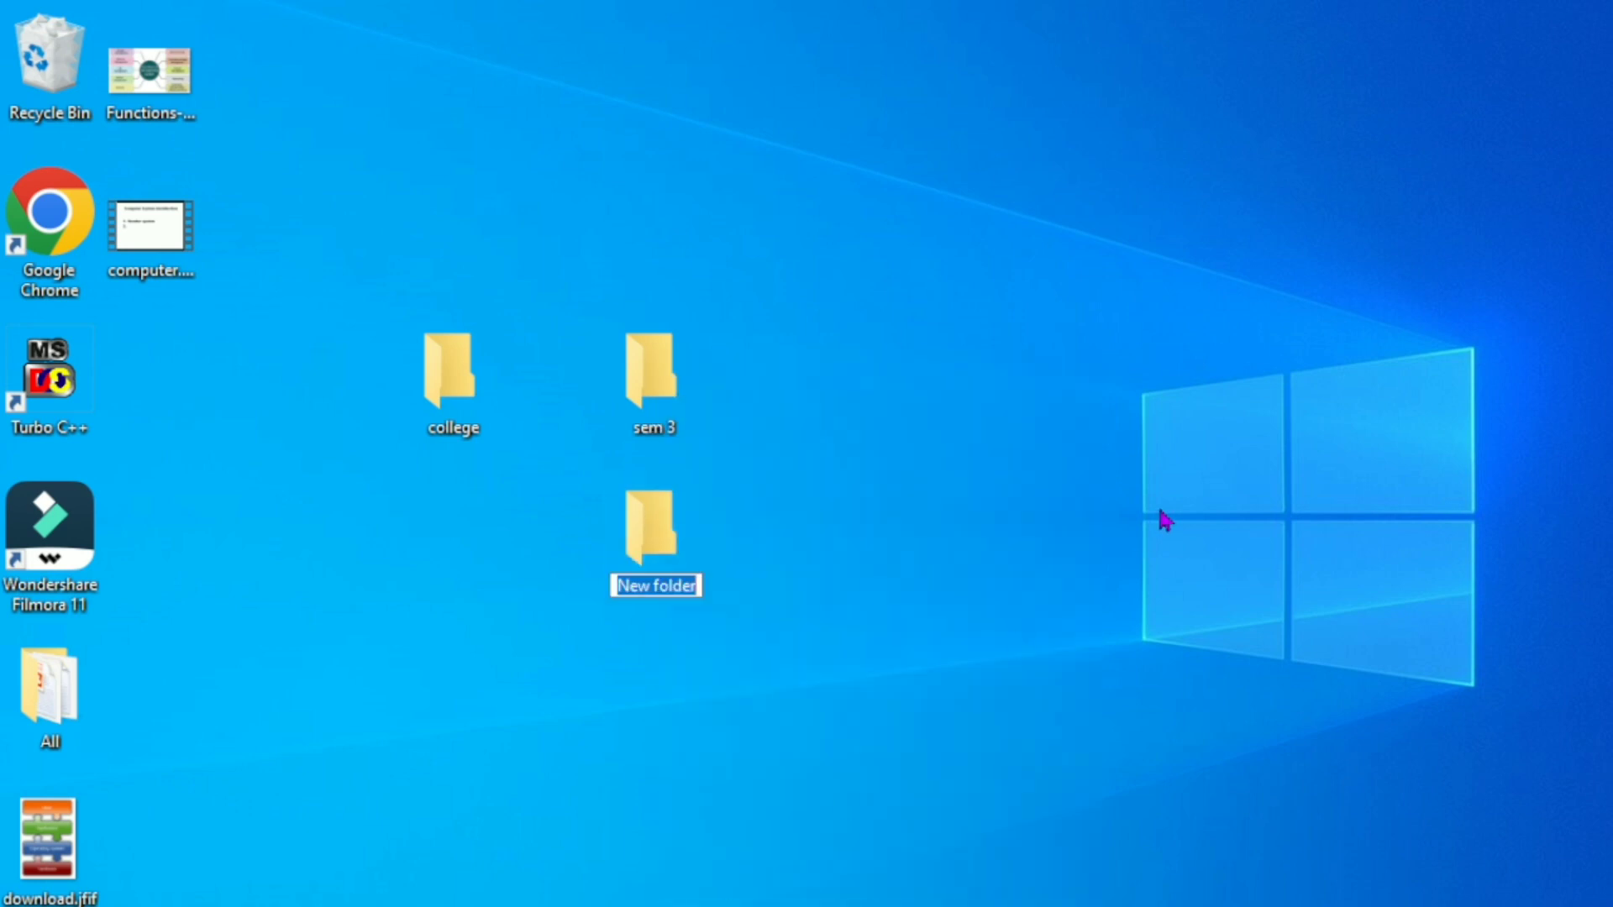
{"action": "type", "text": "computer"}
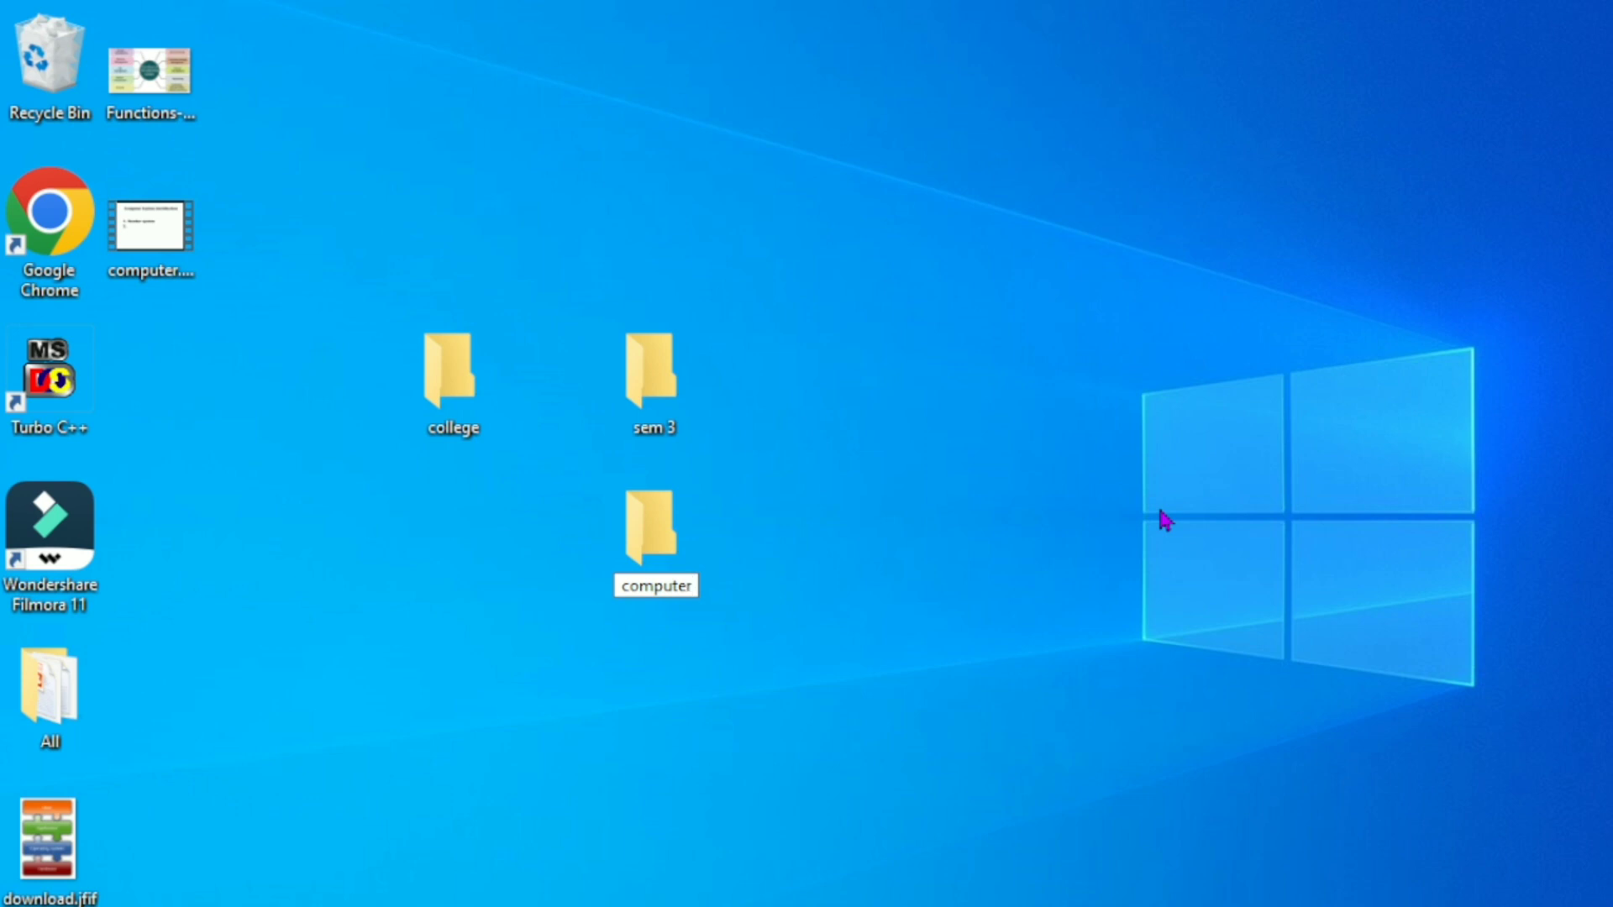
{"action": "key", "text": "Return"}
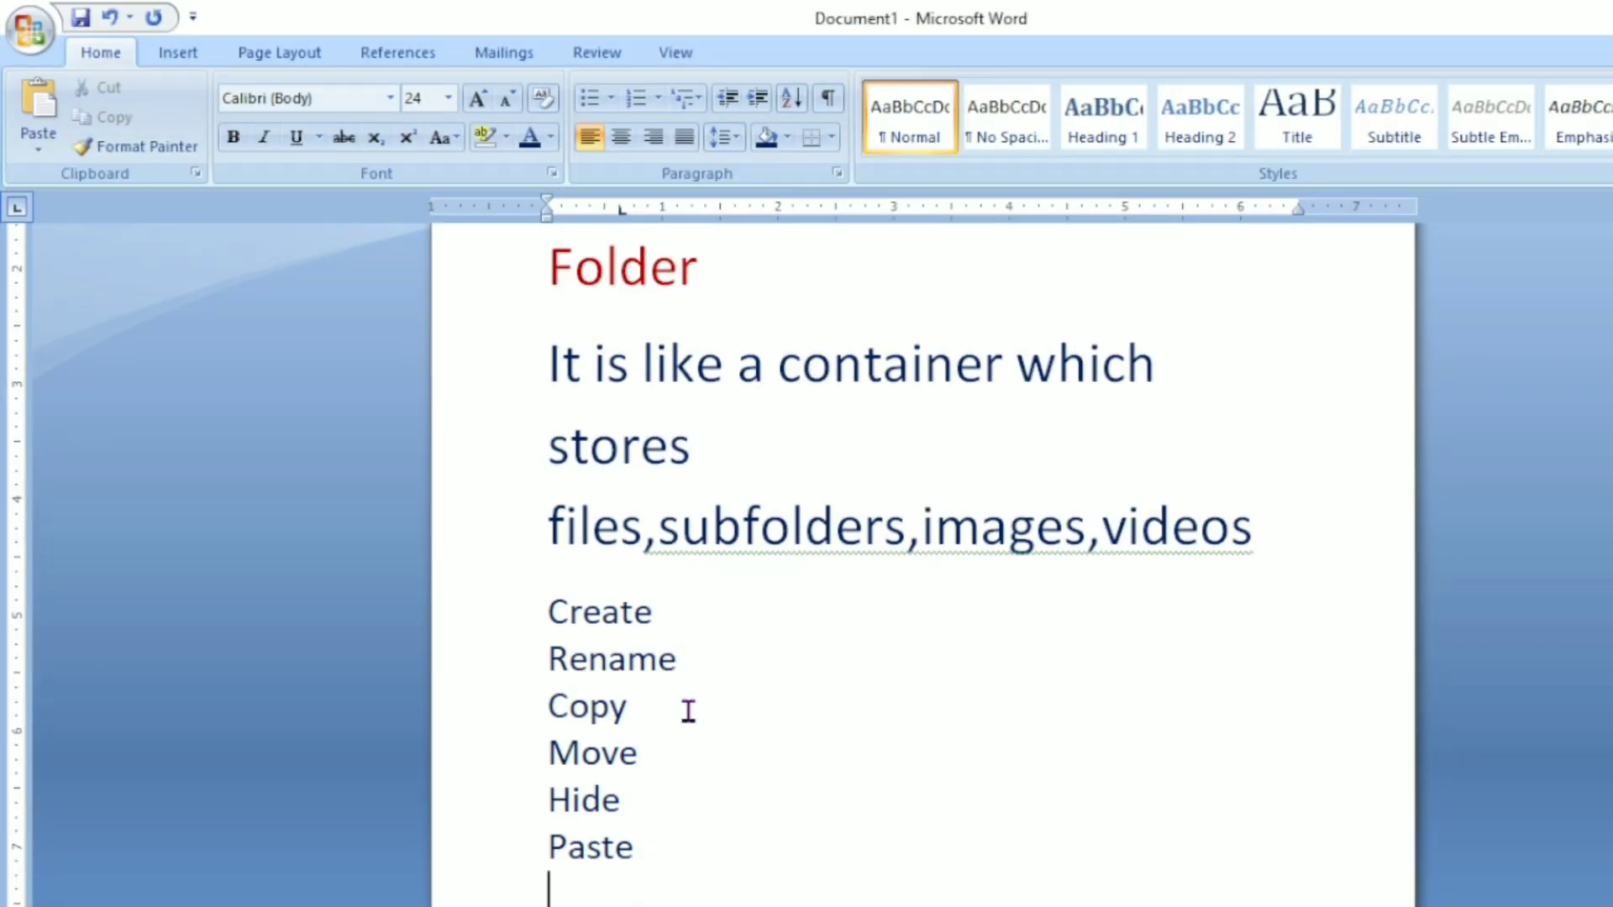
- Switch from the Word document back to the desktop and copy the "computer" folder
{"action": "left_click", "coordinate": [819, 905]}
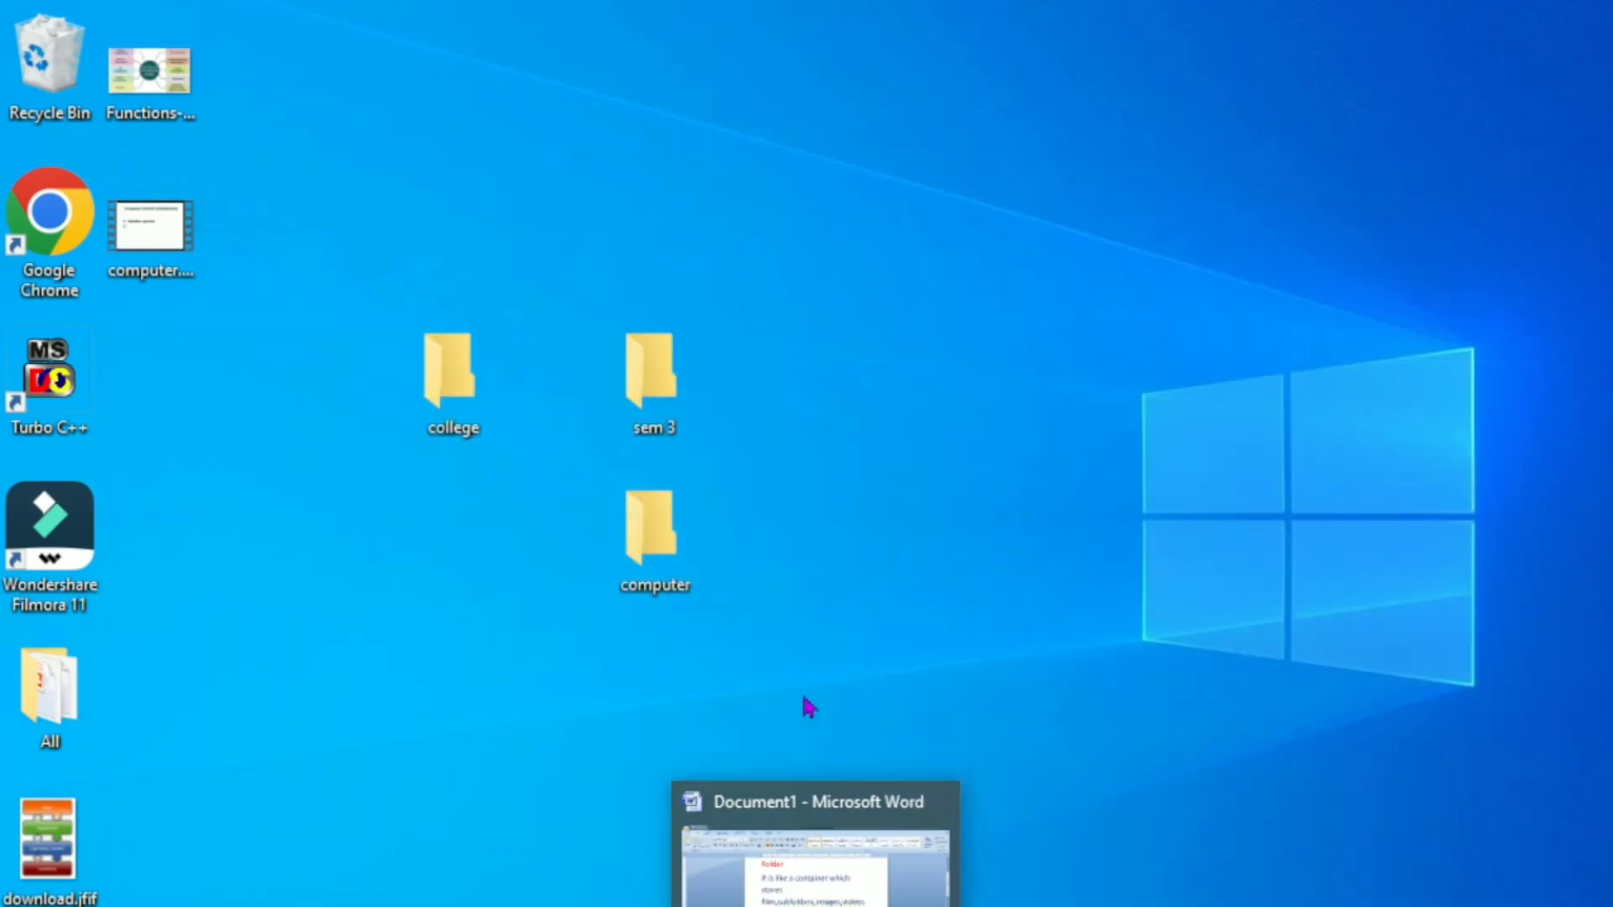
{"action": "right_click", "coordinate": [646, 523]}
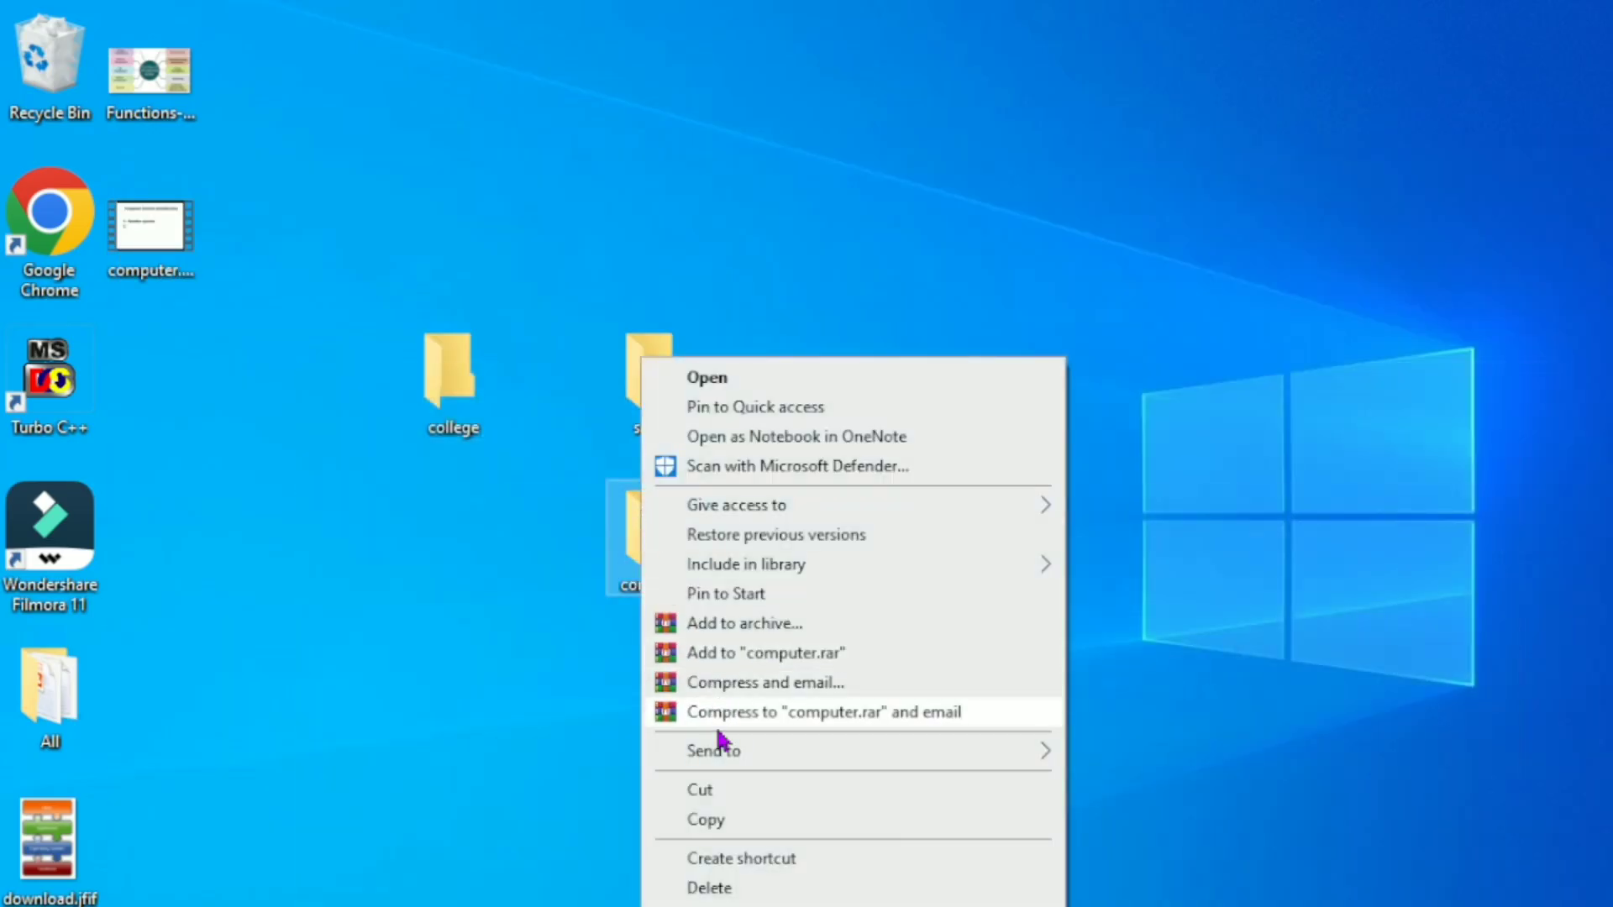
{"action": "left_click", "coordinate": [708, 823]}
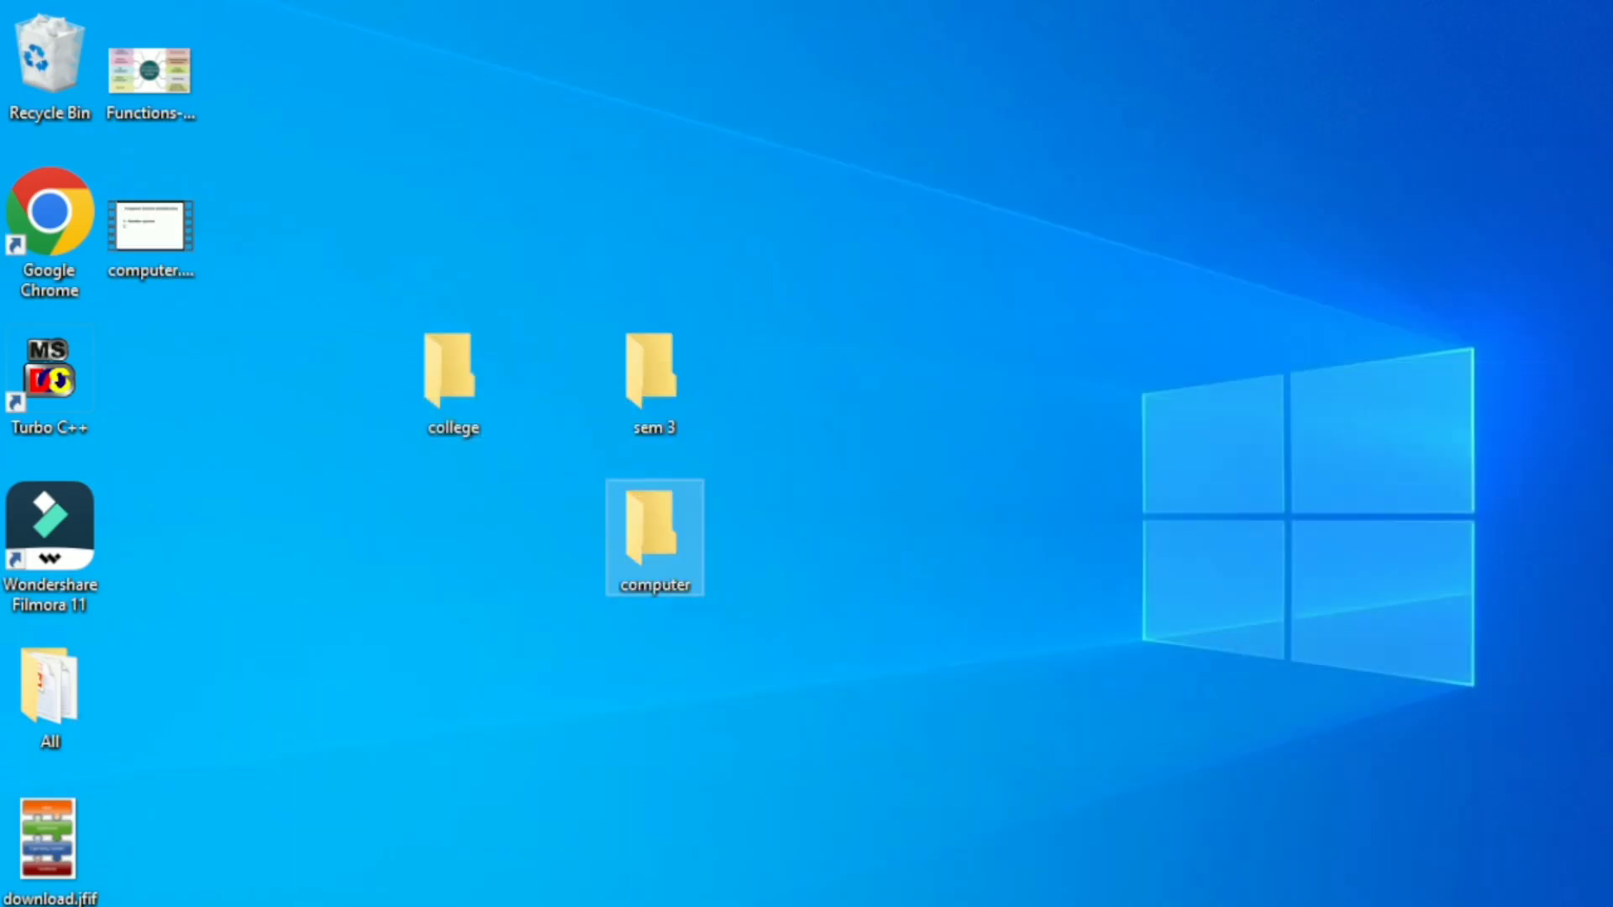
- Paste the copied "computer" folder onto an empty area of the desktop
{"action": "left_click", "coordinate": [830, 420]}
{"action": "right_click", "coordinate": [830, 418]}
{"action": "left_click", "coordinate": [897, 536]}
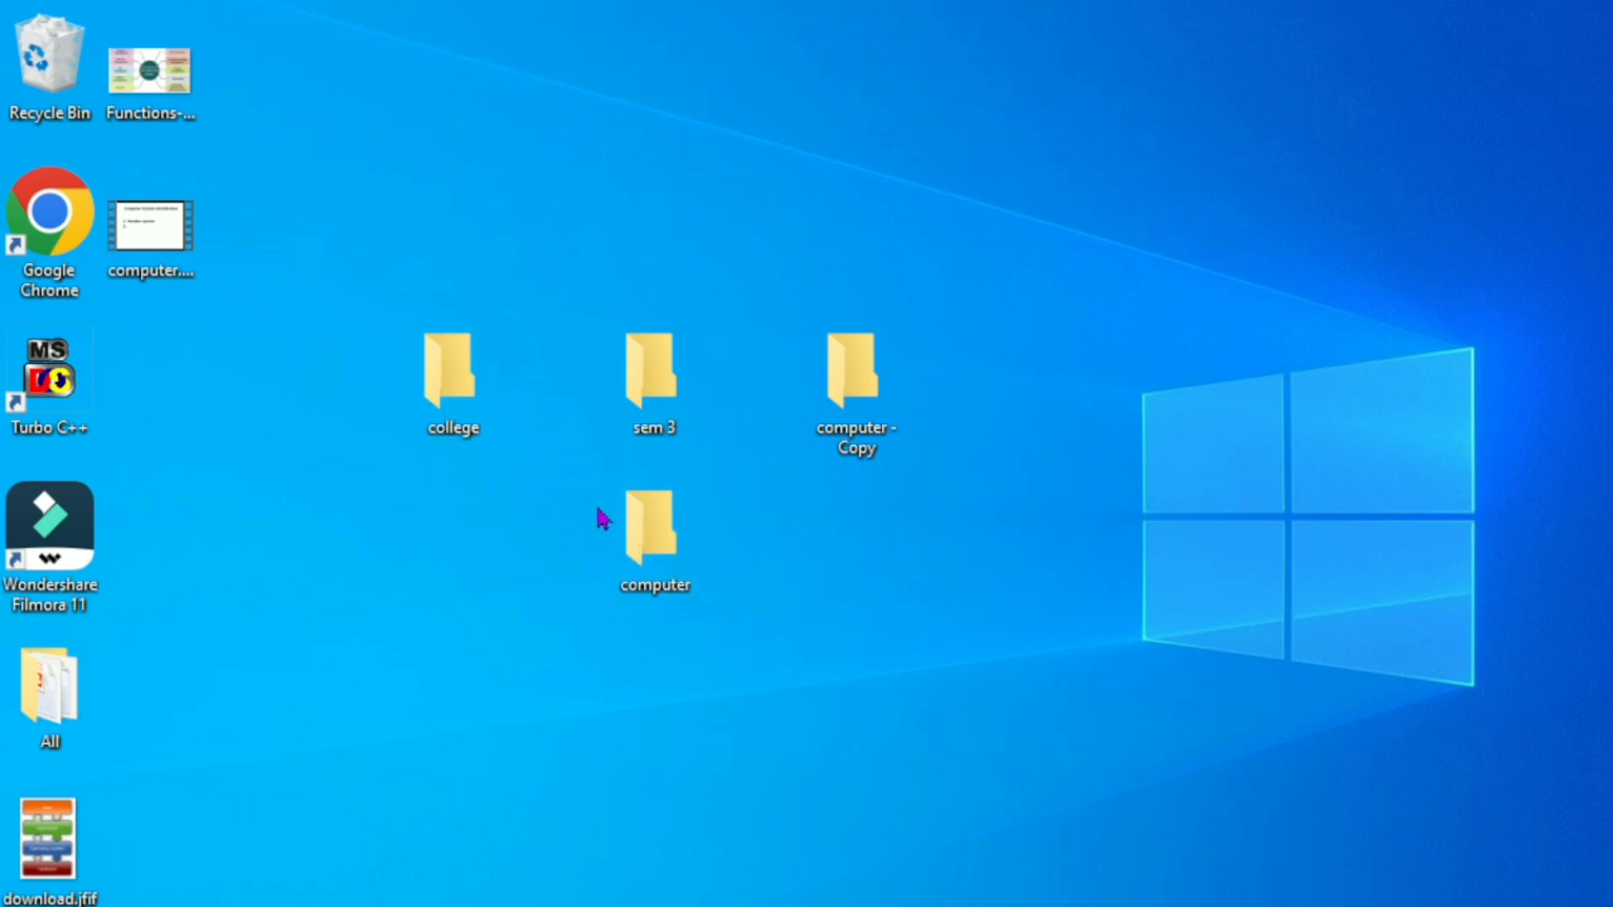
- Move the "computer", "computer - Copy" and "sem 3" folders into the "college" folder and check its contents
{"action": "left_click_drag", "start_coordinate": [639, 507], "coordinate": [440, 370]}
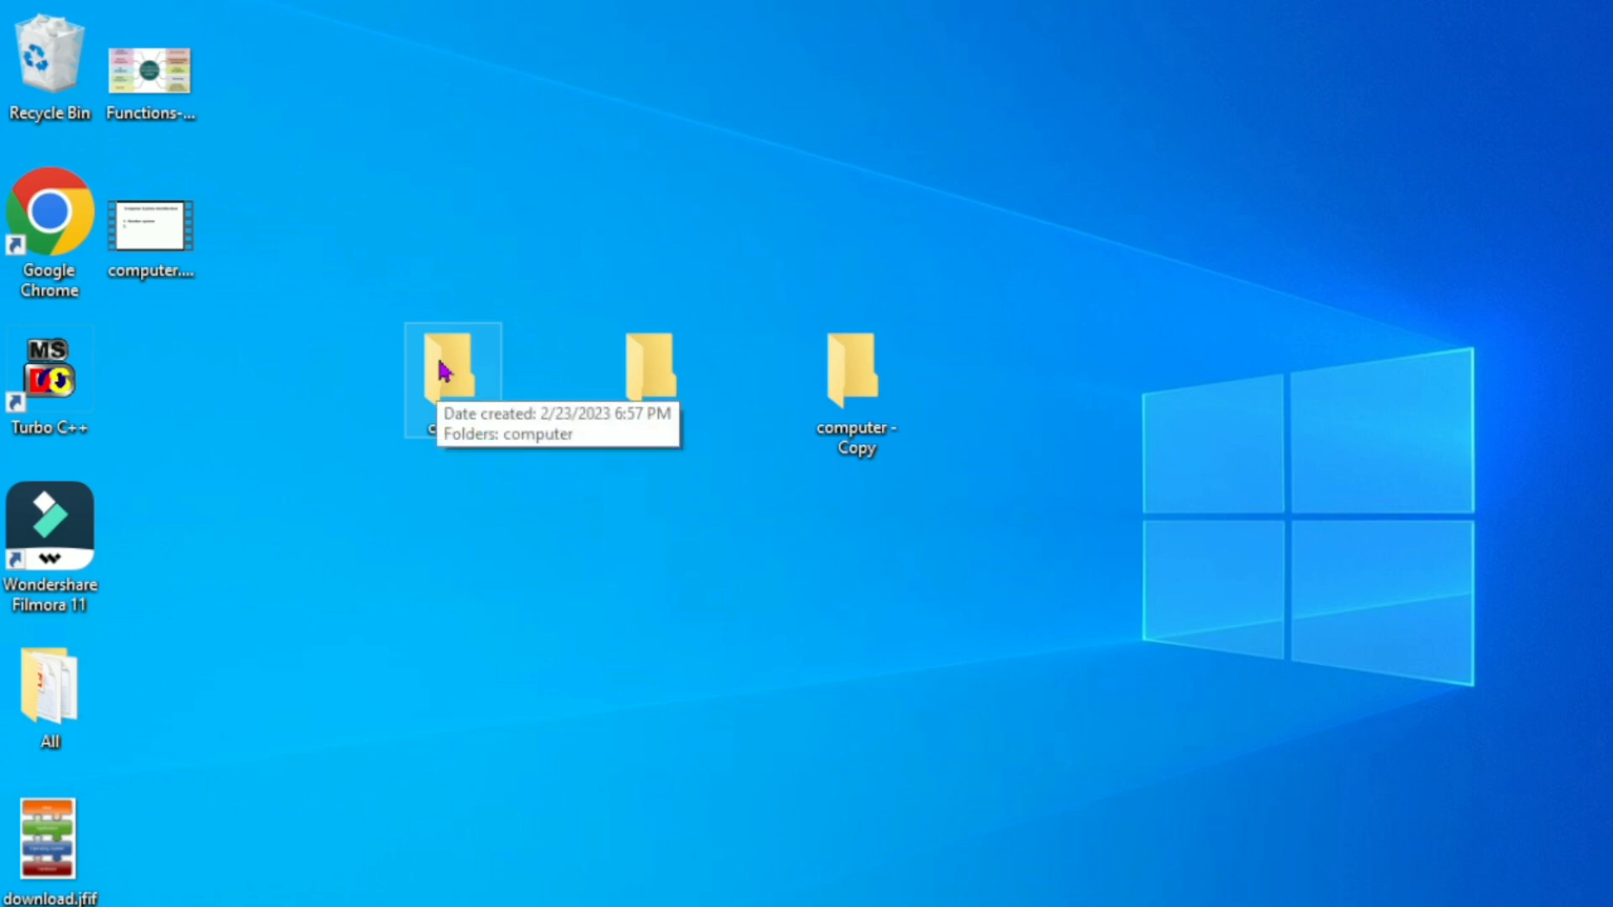
{"action": "left_click_drag", "start_coordinate": [841, 370], "coordinate": [446, 370]}
{"action": "left_click_drag", "start_coordinate": [641, 378], "coordinate": [439, 389]}
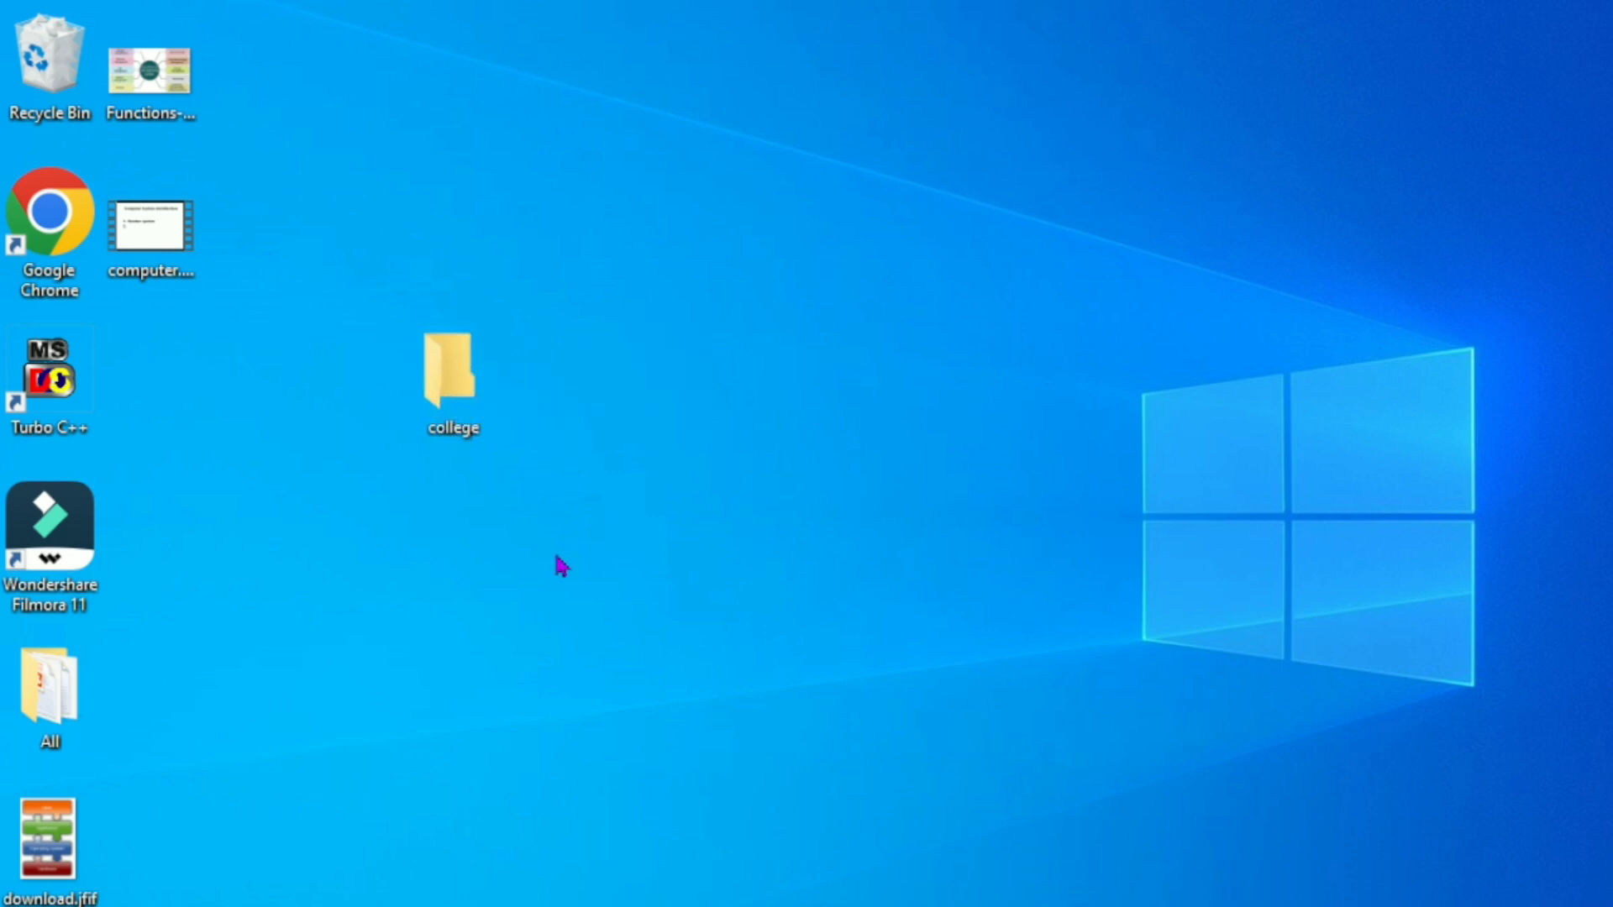
{"action": "double_click", "coordinate": [438, 373]}
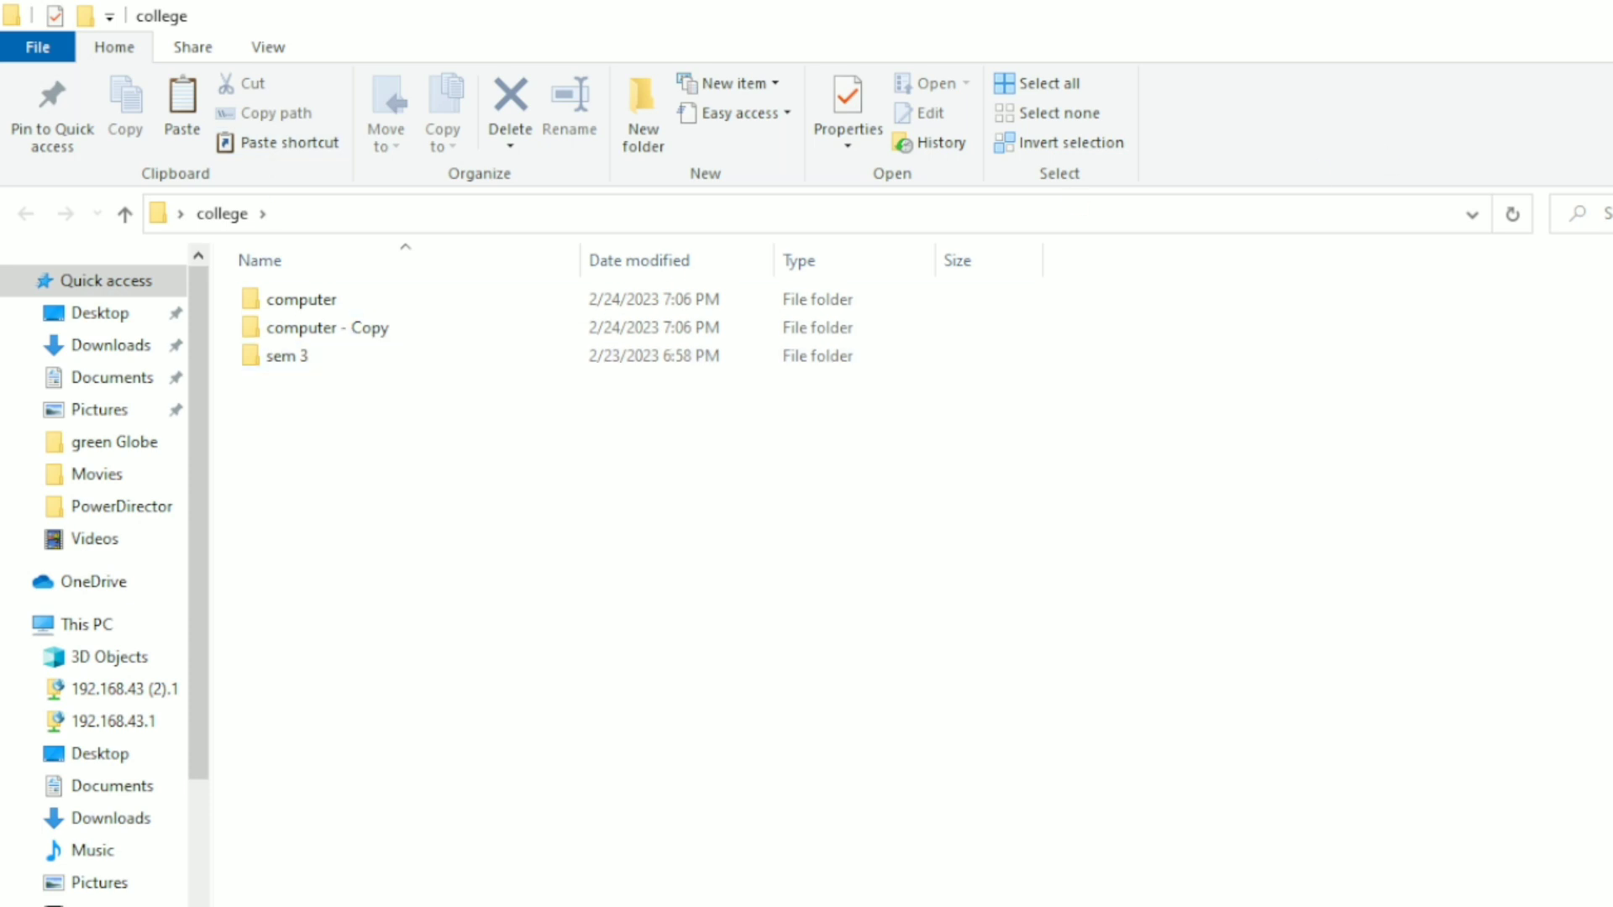
{"action": "key", "text": "alt+F4"}
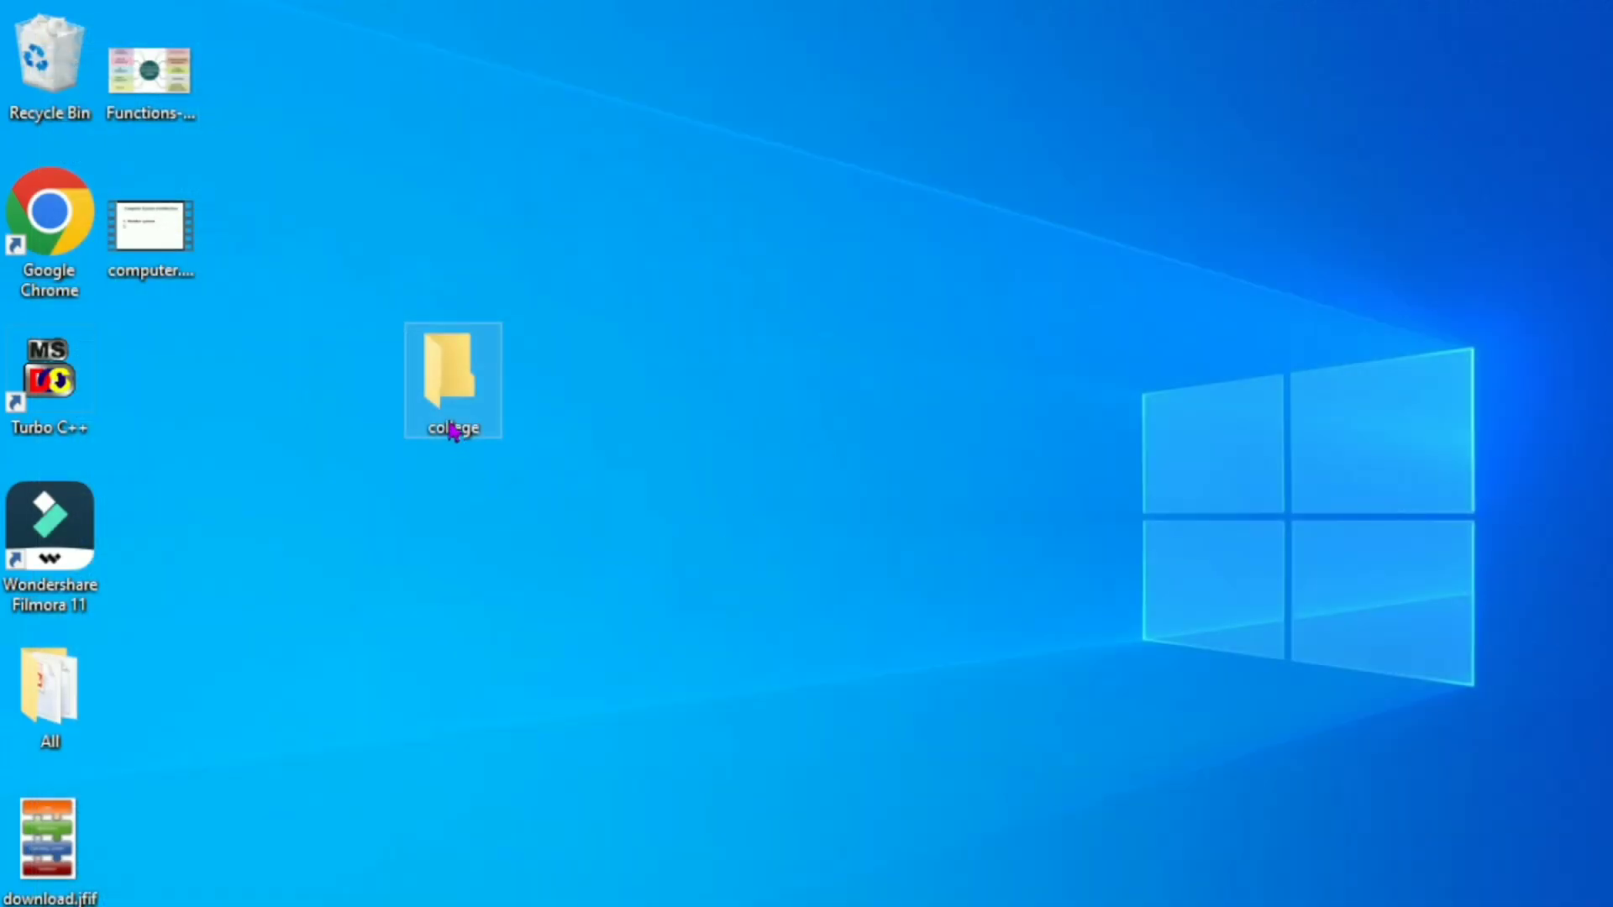
- Move the "college" folder higher on the desktop and set it as Hidden, including its subfolders and files
{"action": "right_click", "coordinate": [453, 392]}
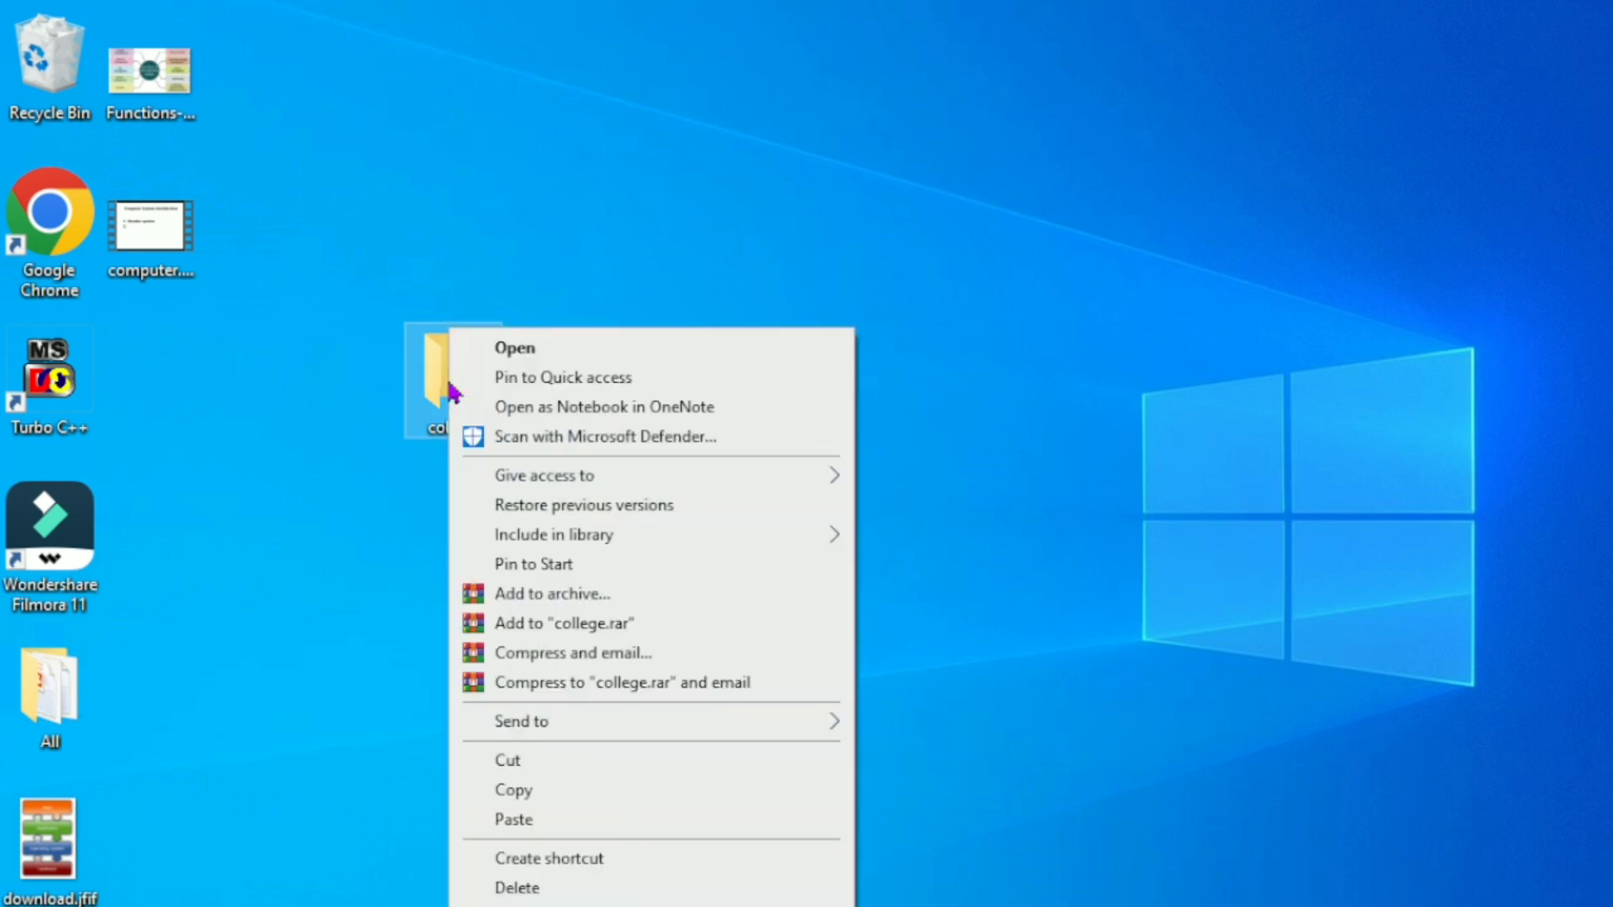
{"action": "left_click", "coordinate": [808, 135]}
{"action": "left_click_drag", "start_coordinate": [441, 385], "coordinate": [443, 163]}
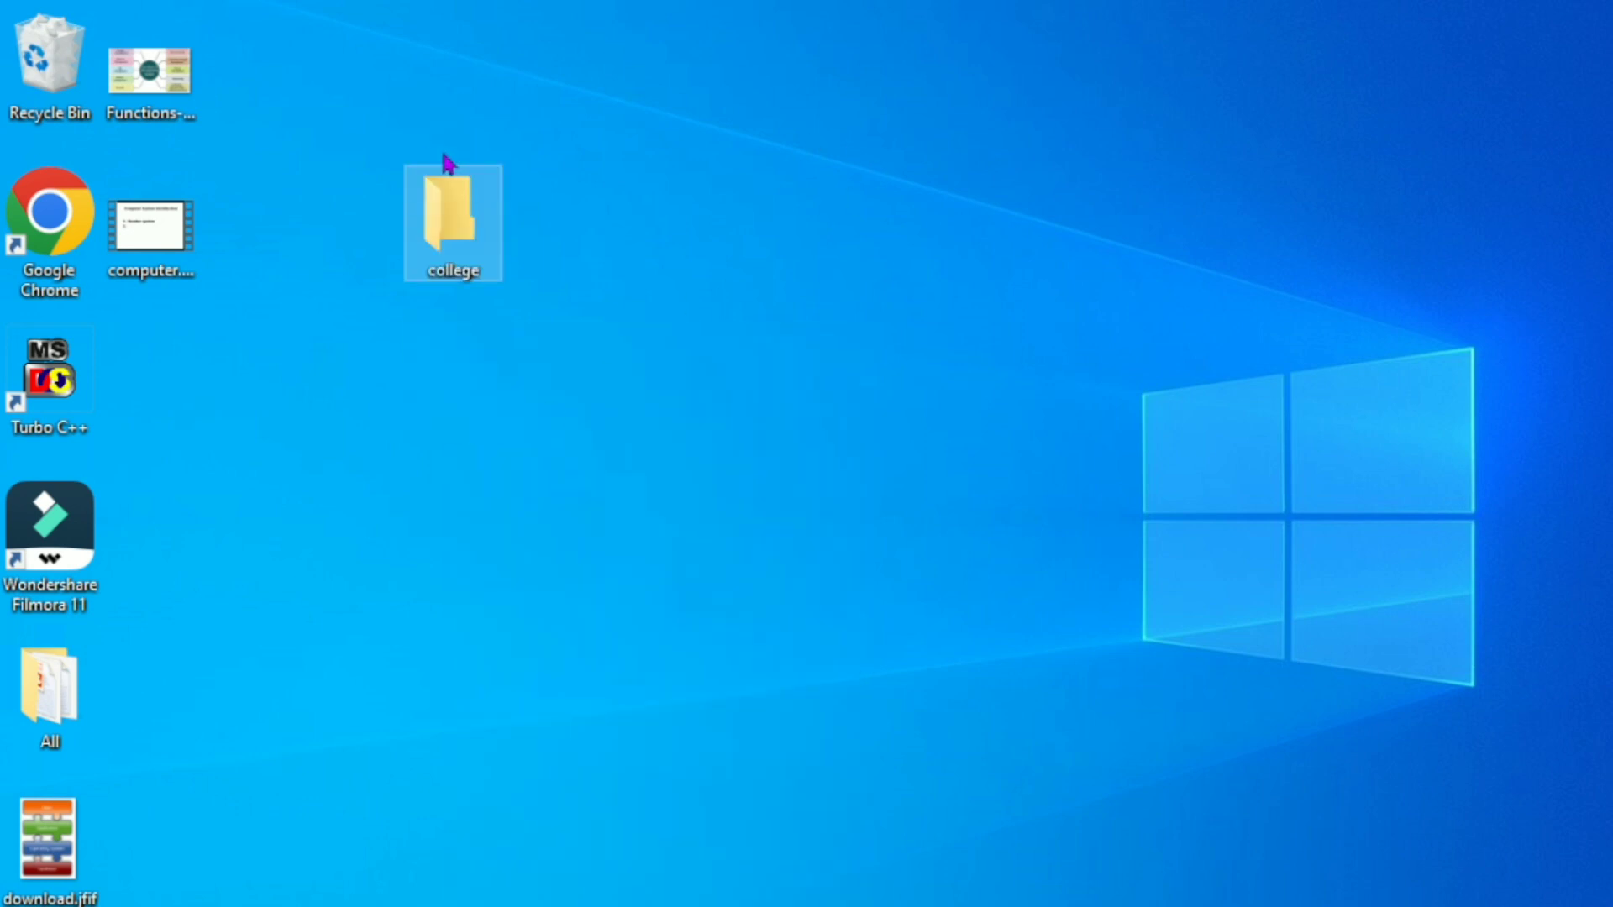
{"action": "right_click", "coordinate": [452, 227]}
{"action": "left_click", "coordinate": [586, 848]}
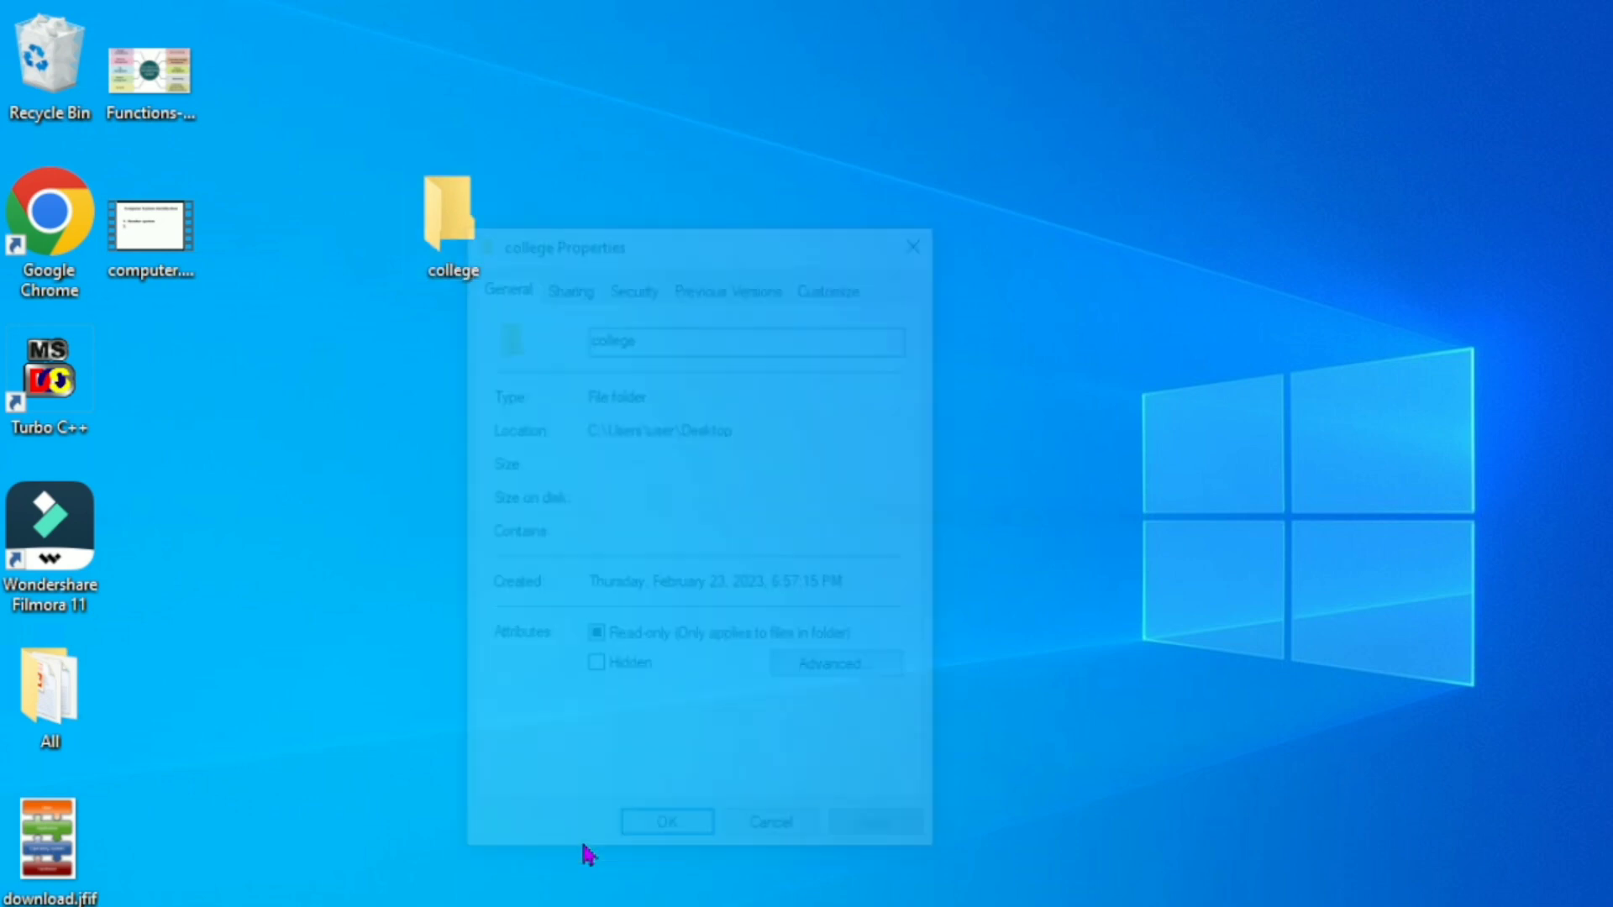
{"action": "left_click", "coordinate": [601, 674]}
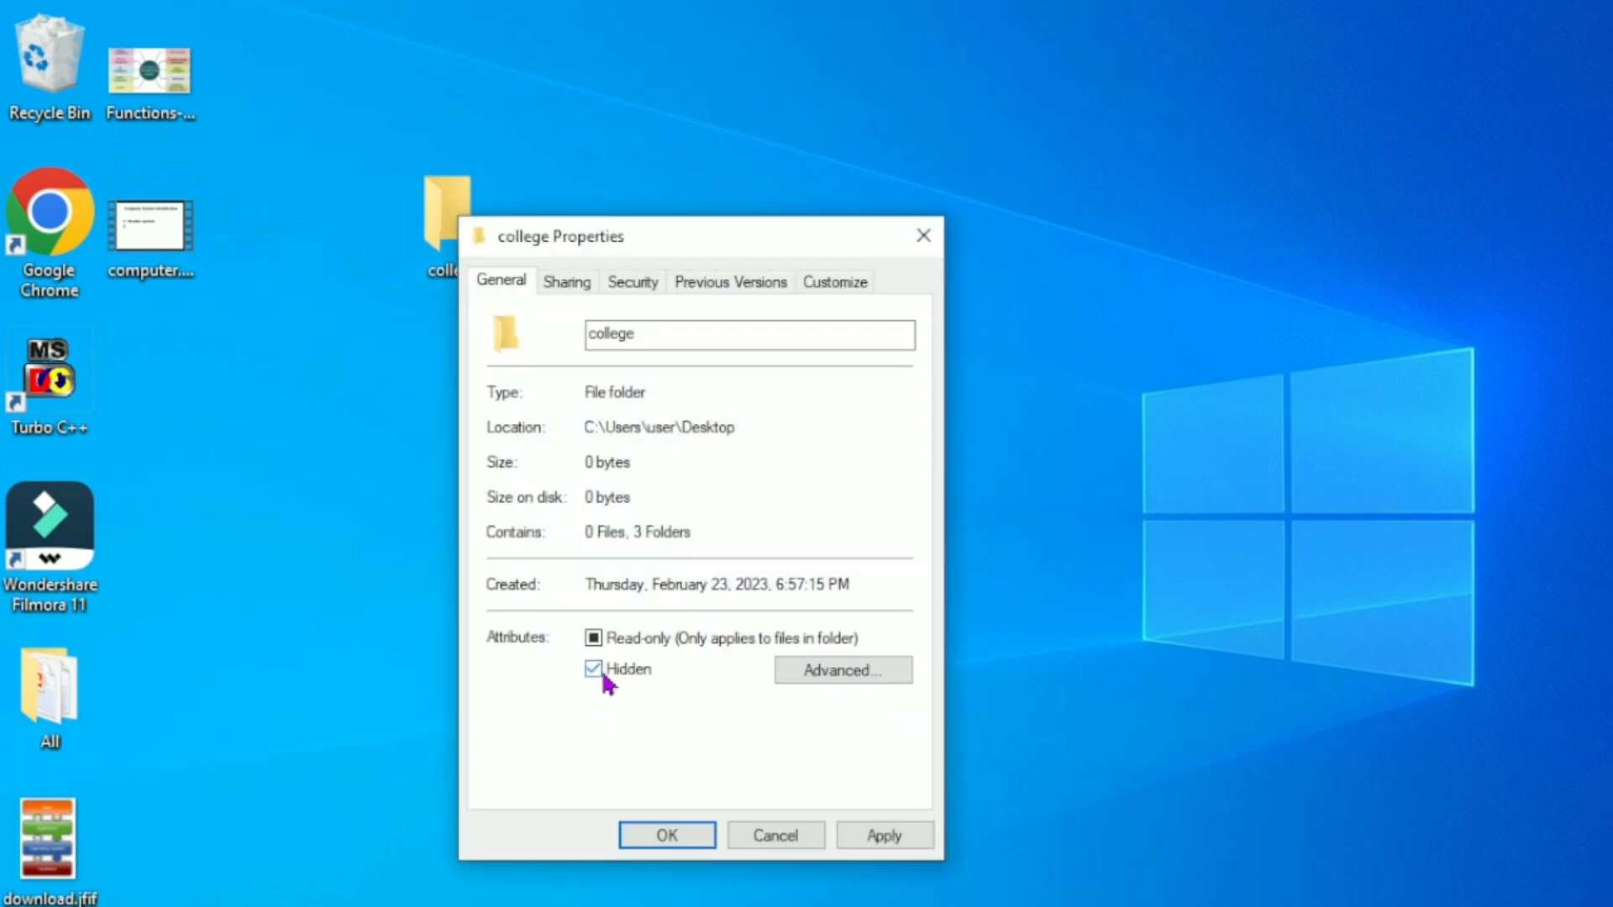
{"action": "left_click", "coordinate": [866, 837]}
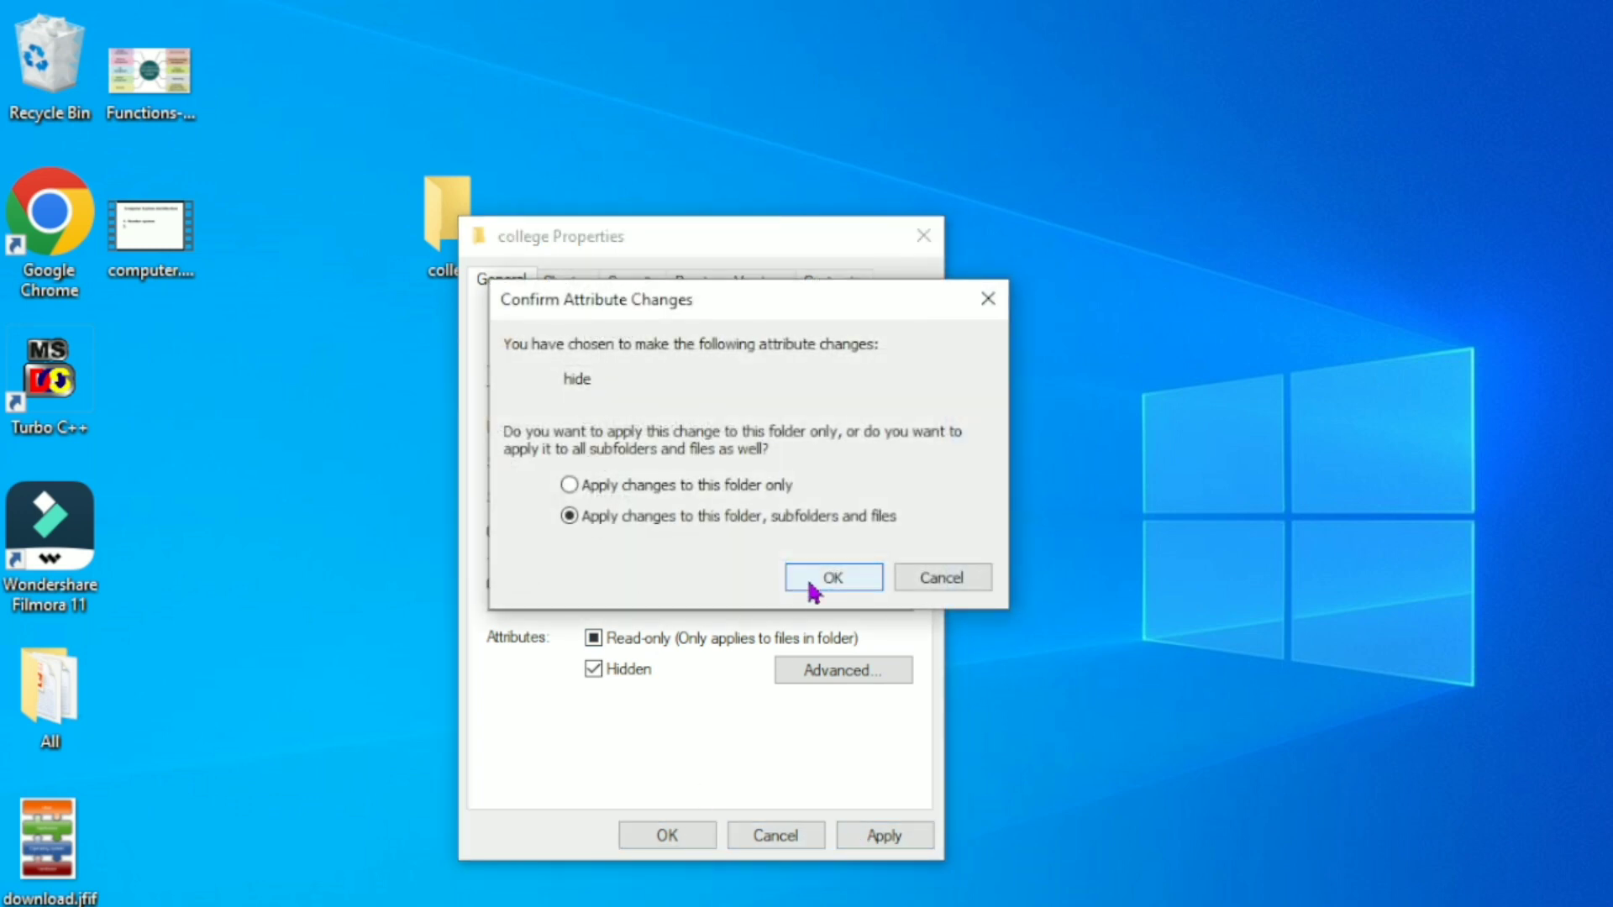
{"action": "left_click", "coordinate": [834, 578]}
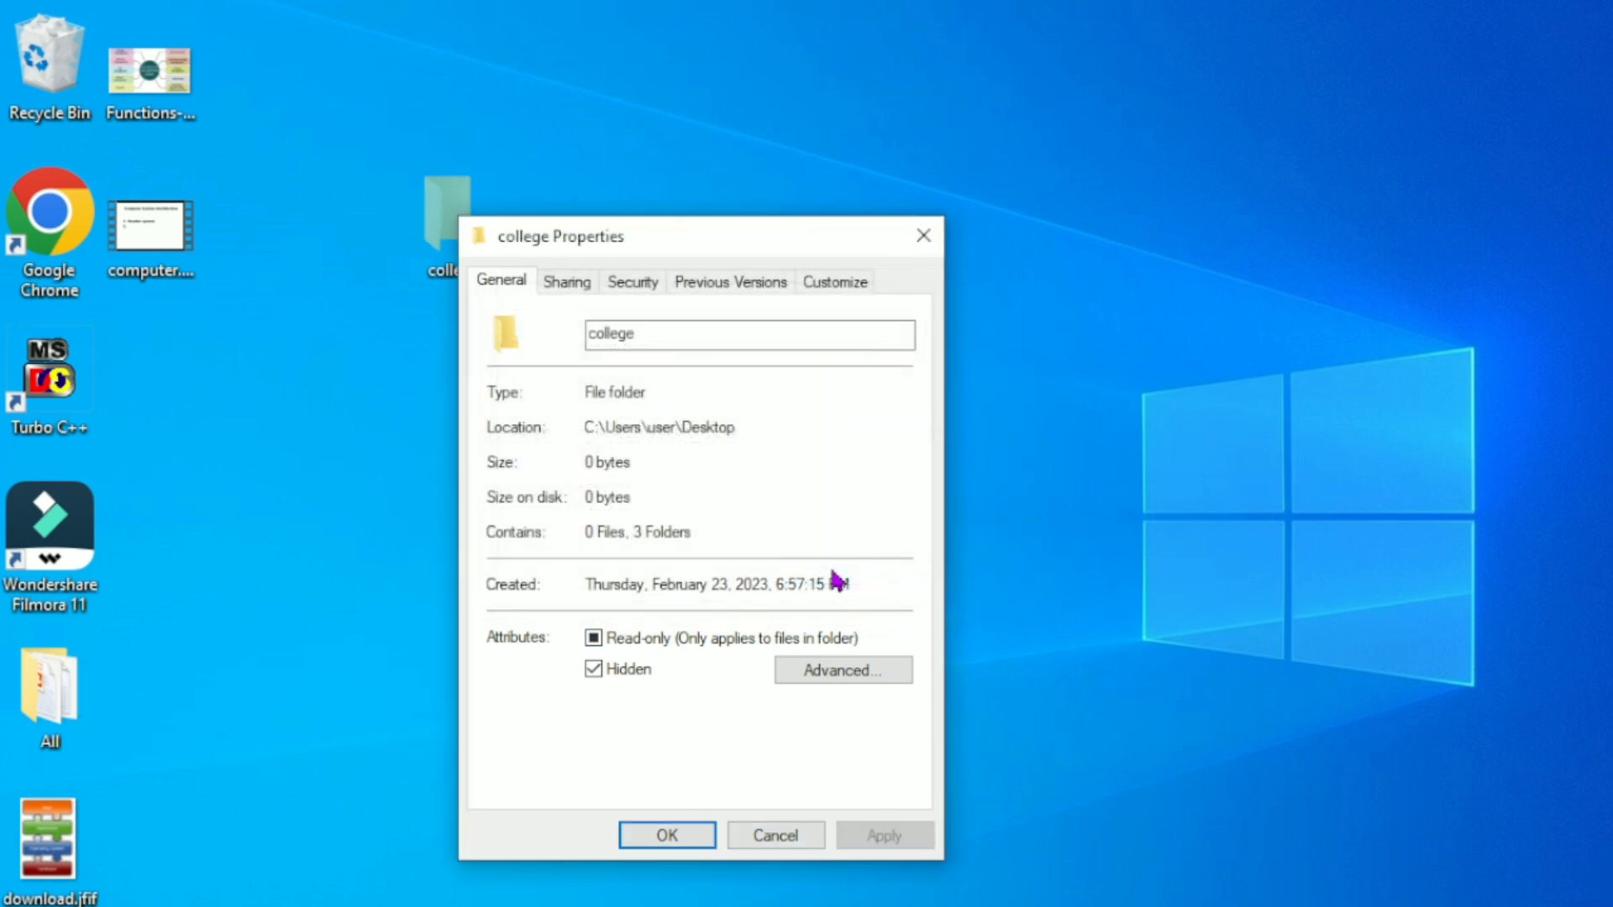
{"action": "left_click", "coordinate": [669, 835]}
{"action": "left_click", "coordinate": [487, 548]}
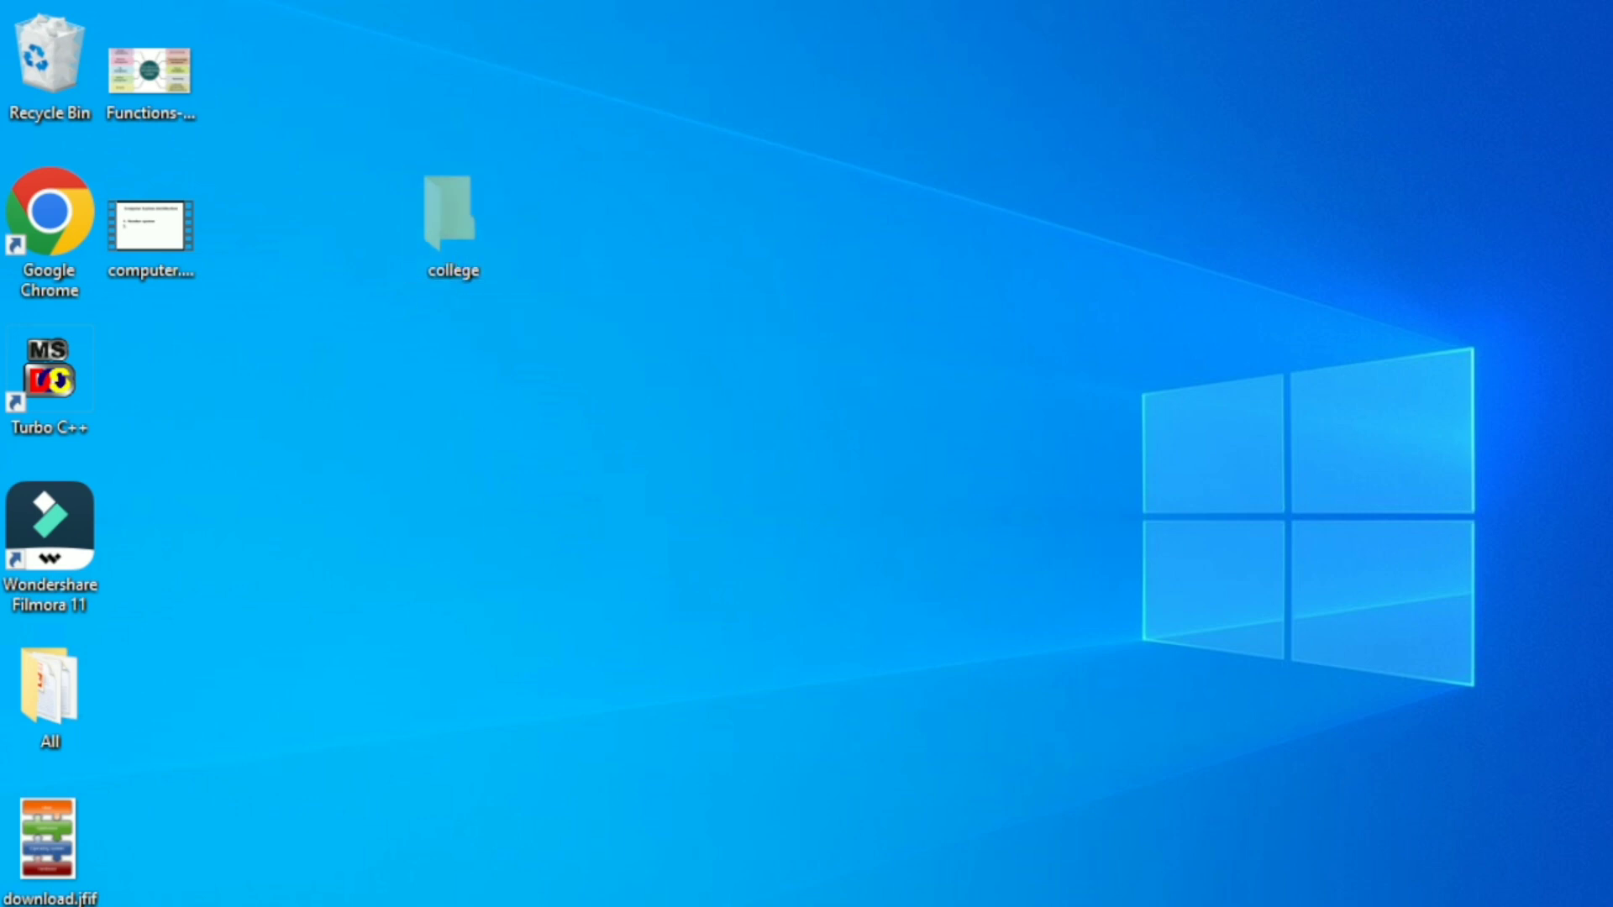
- Turn off the display of hidden items in File Explorer and return to the desktop
{"action": "key", "text": "super+e"}
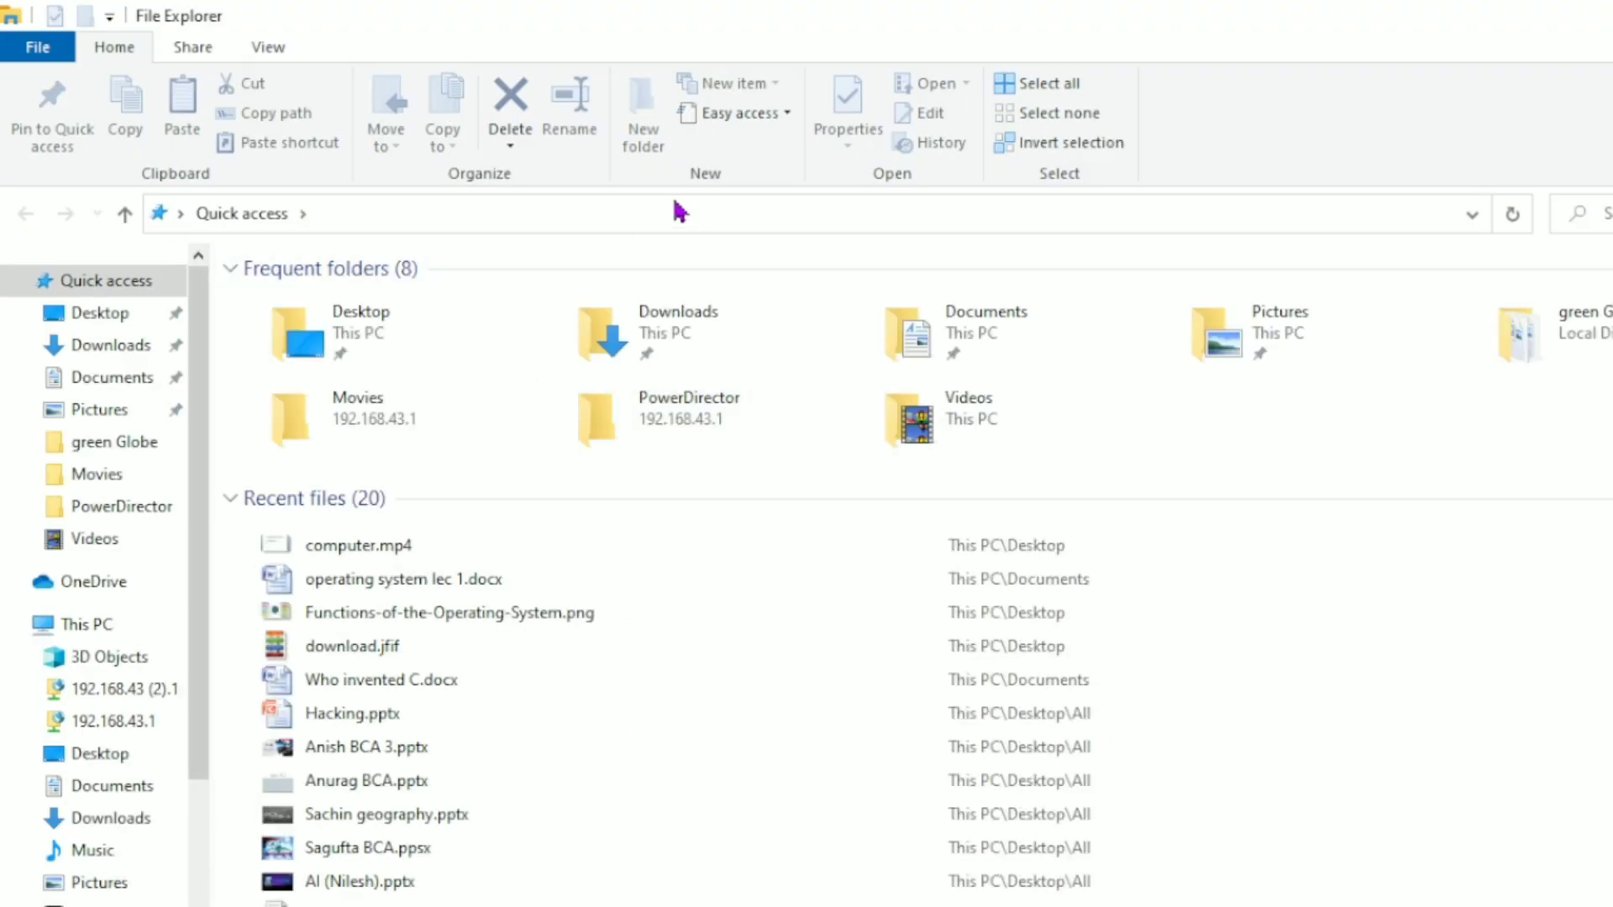
{"action": "left_click", "coordinate": [267, 50]}
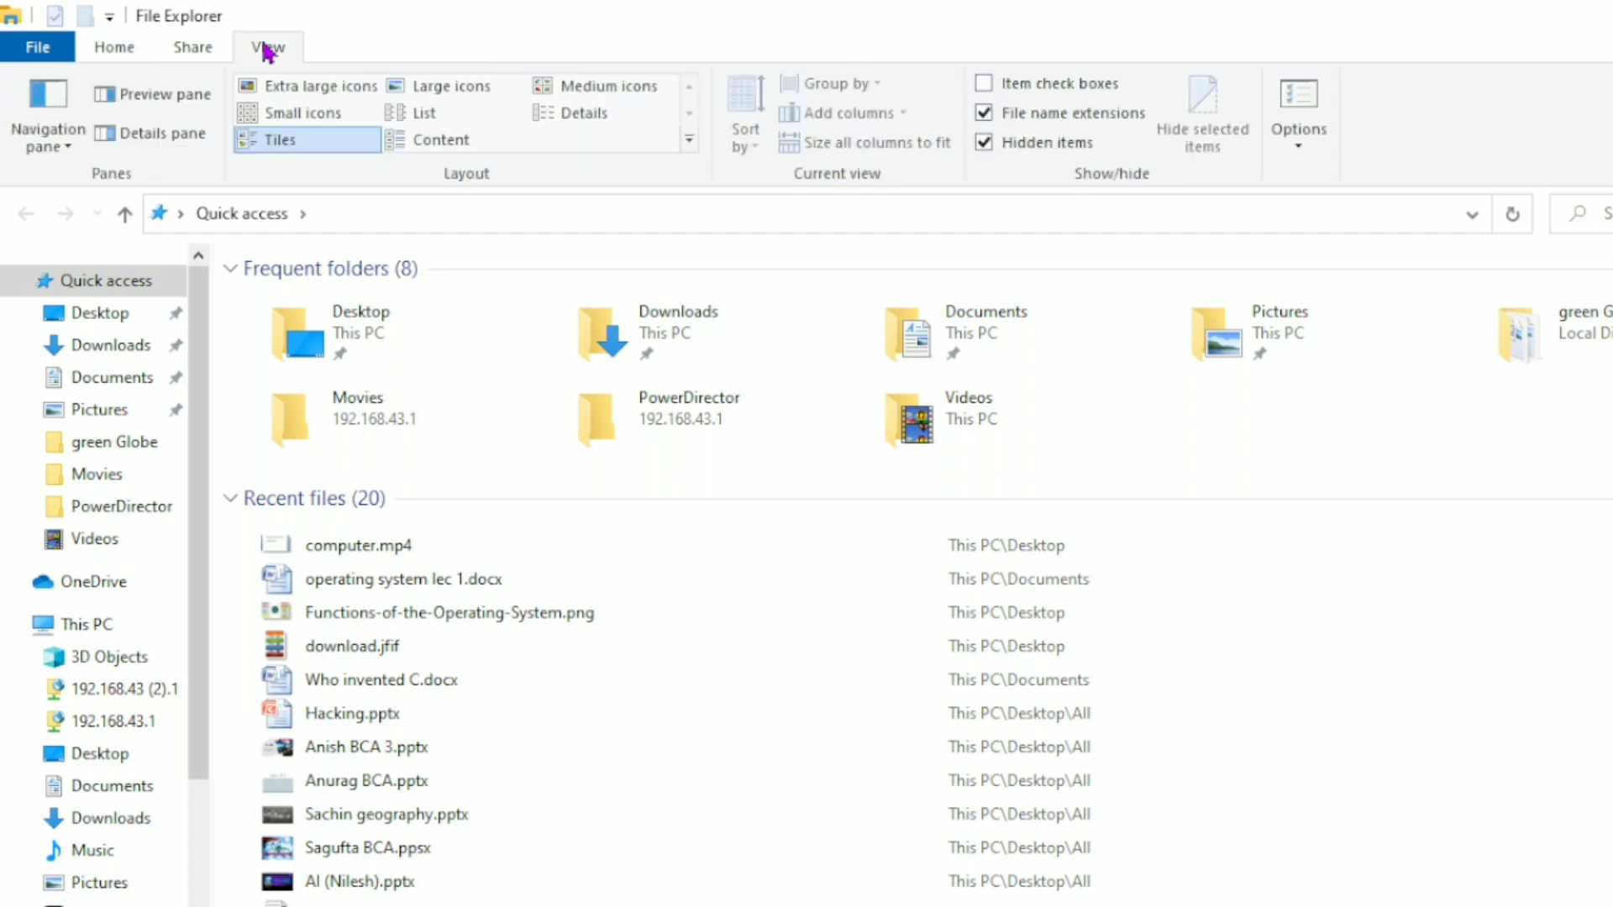
{"action": "left_click", "coordinate": [984, 143]}
{"action": "key", "text": "alt+F4"}
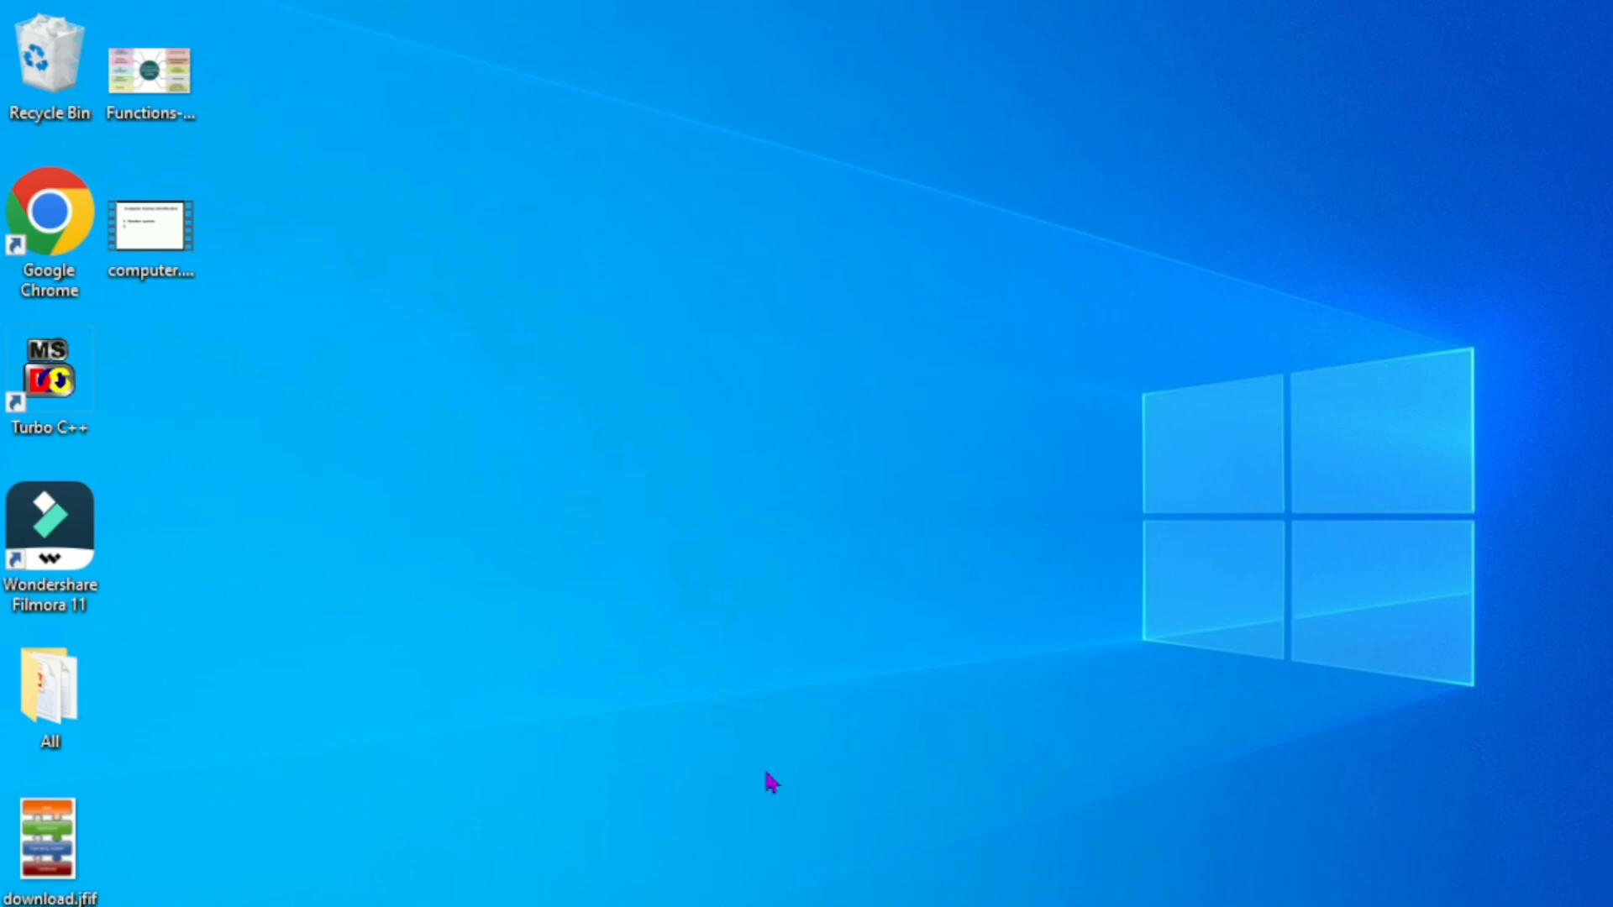
- Reopen File Explorer, turn the display of hidden items back on and close the window
{"action": "left_click", "coordinate": [572, 874]}
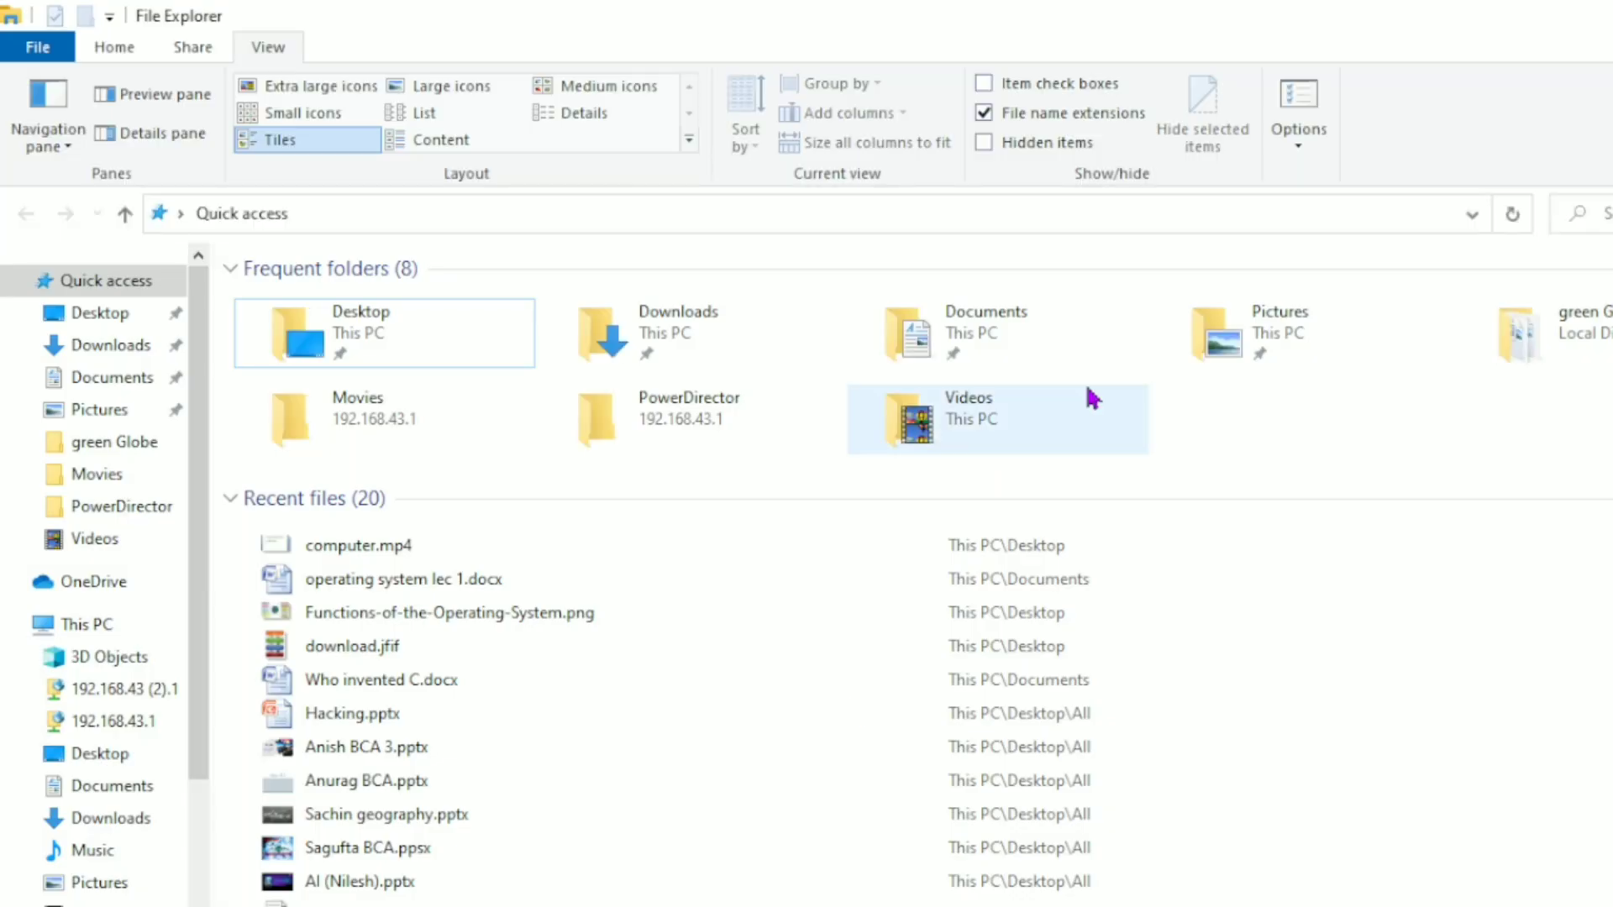
{"action": "left_click", "coordinate": [991, 146]}
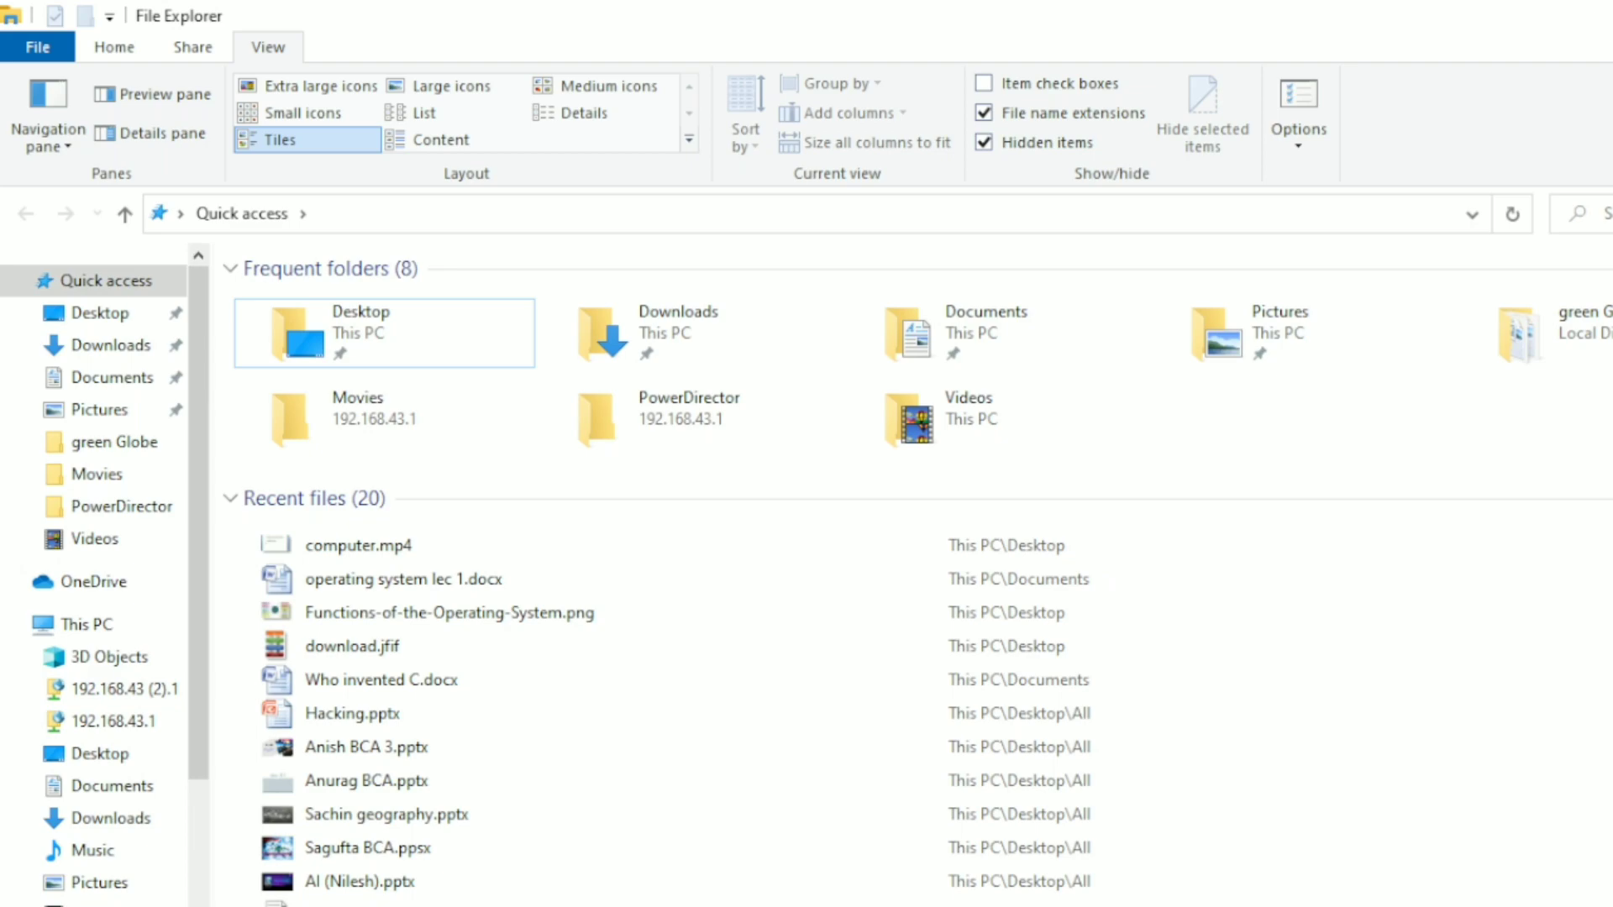
{"action": "left_click", "coordinate": [1611, 16]}
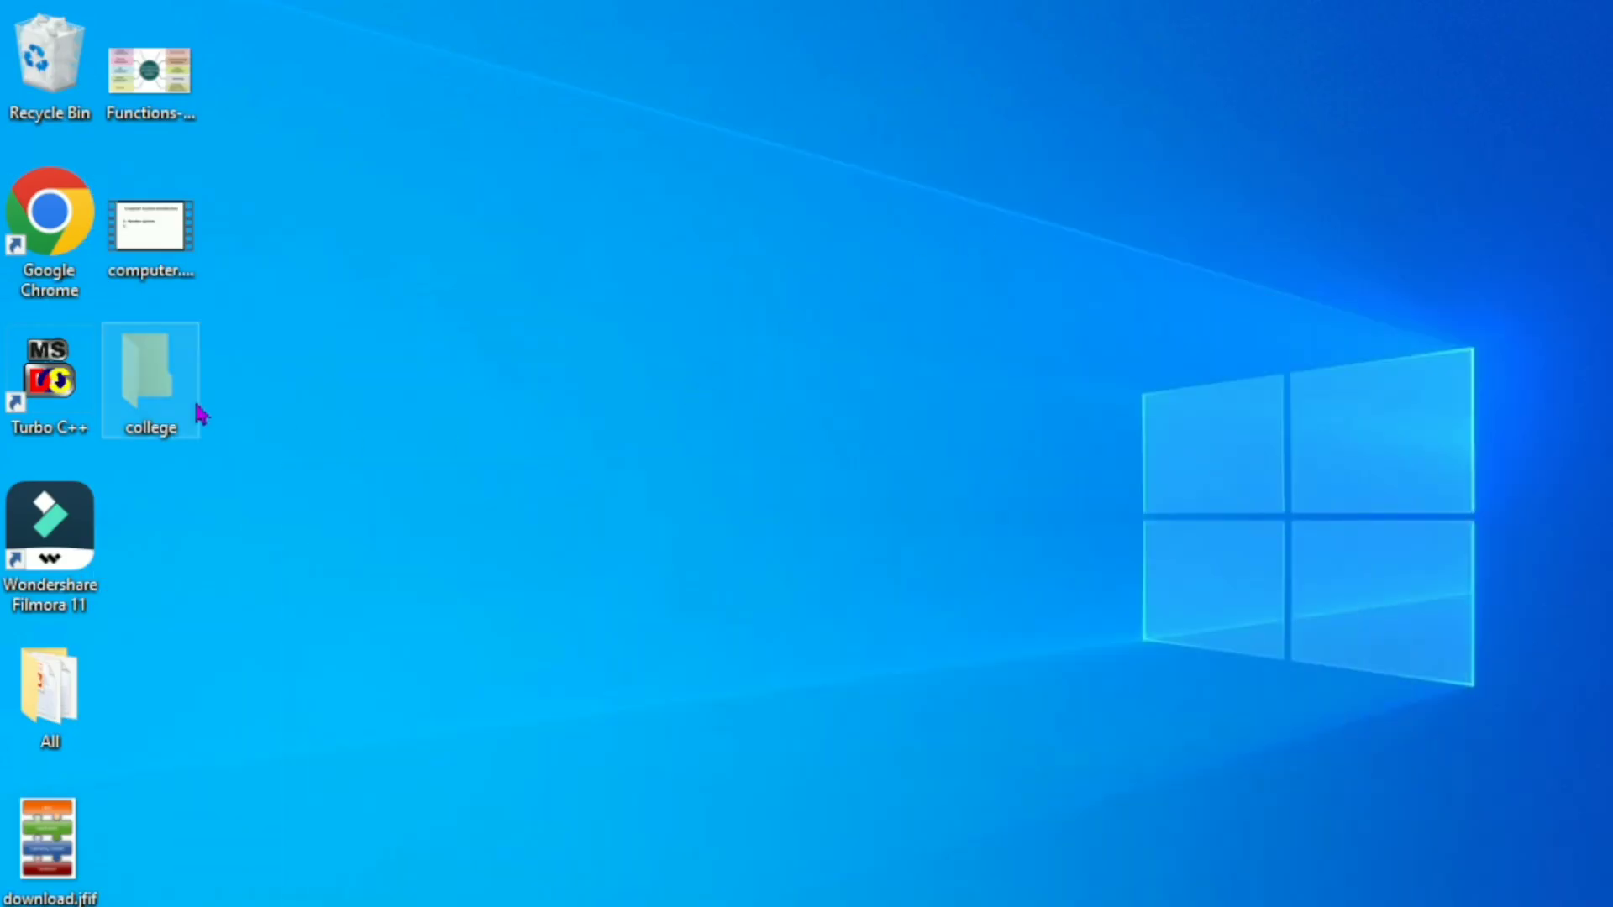
- Remove the Hidden attribute from the "college" folder, applying the change to its subfolders and files
{"action": "right_click", "coordinate": [138, 394]}
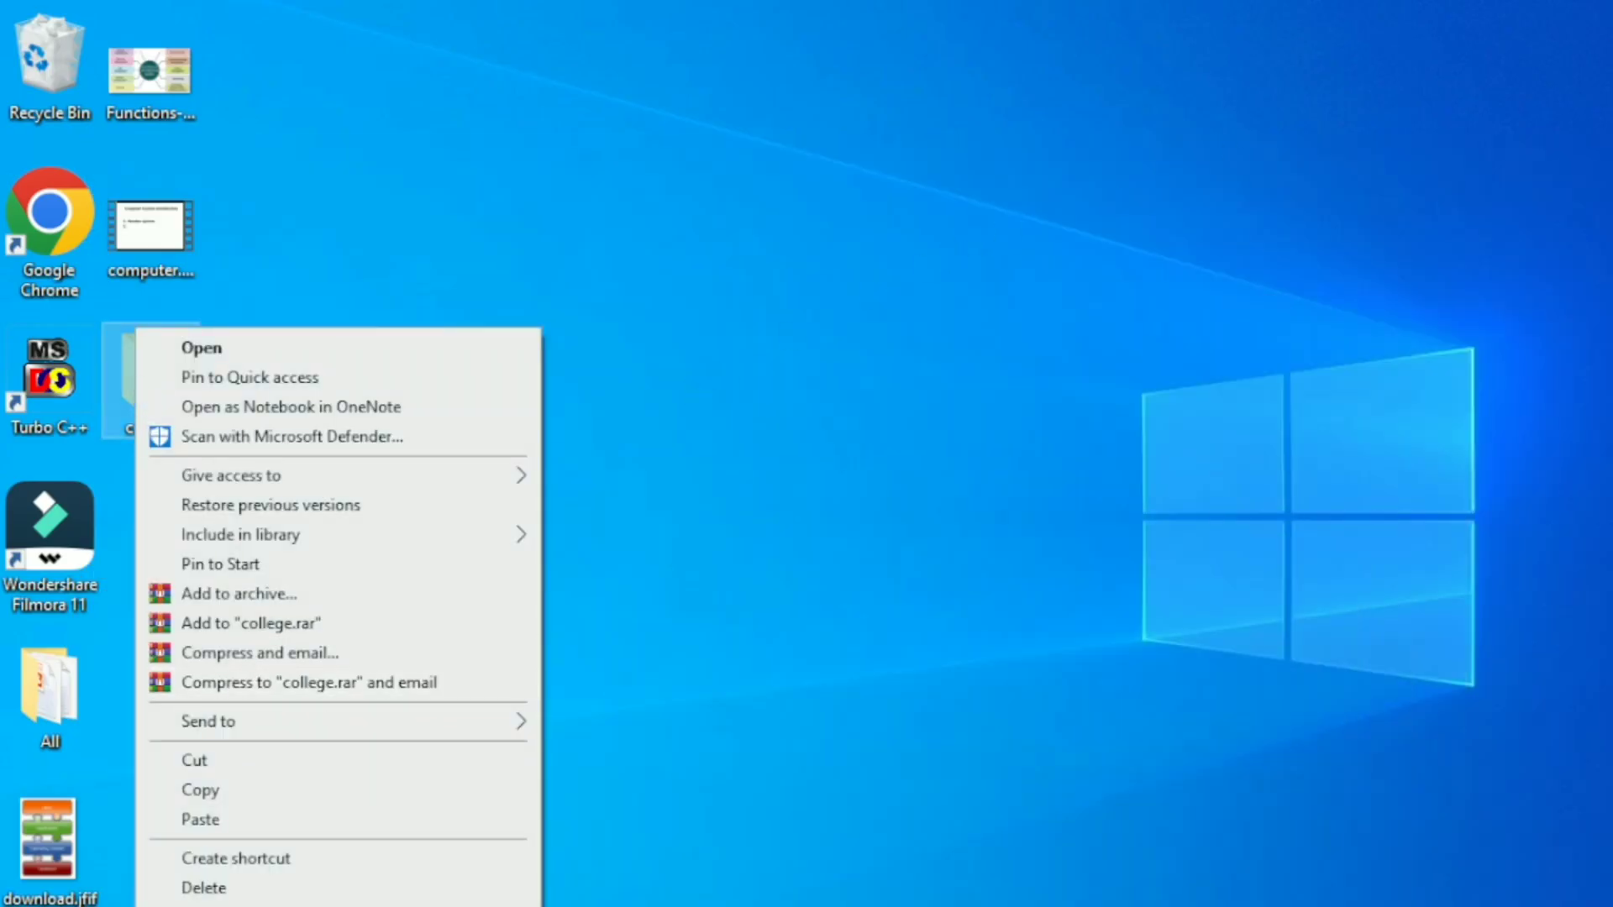
{"action": "left_click", "coordinate": [210, 906]}
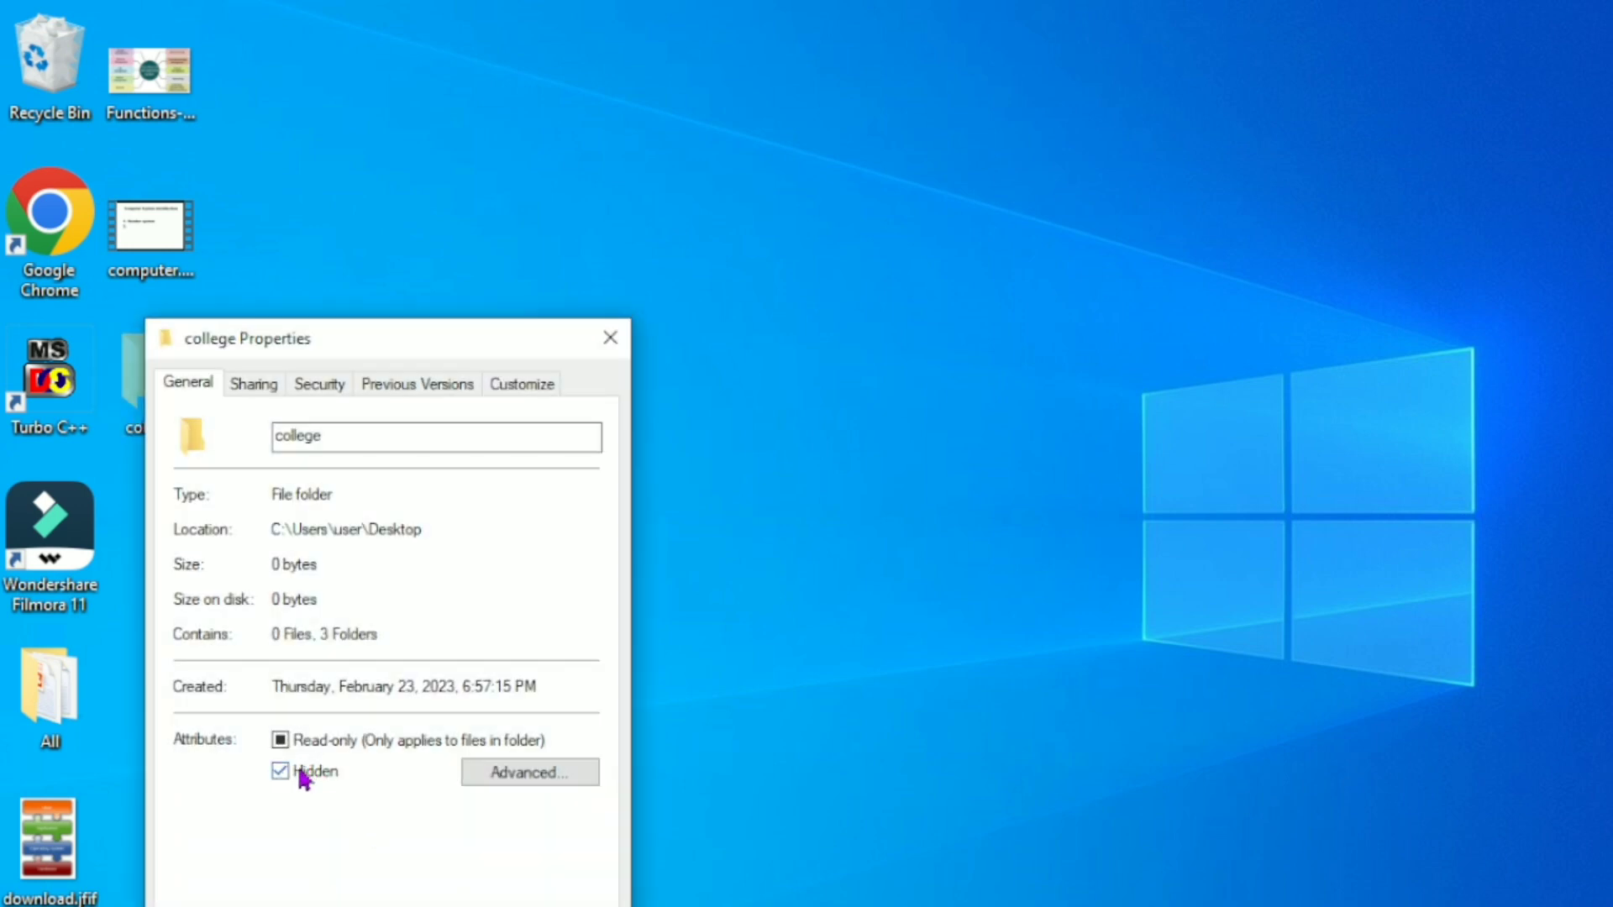
{"action": "left_click", "coordinate": [302, 777]}
{"action": "left_click", "coordinate": [362, 906]}
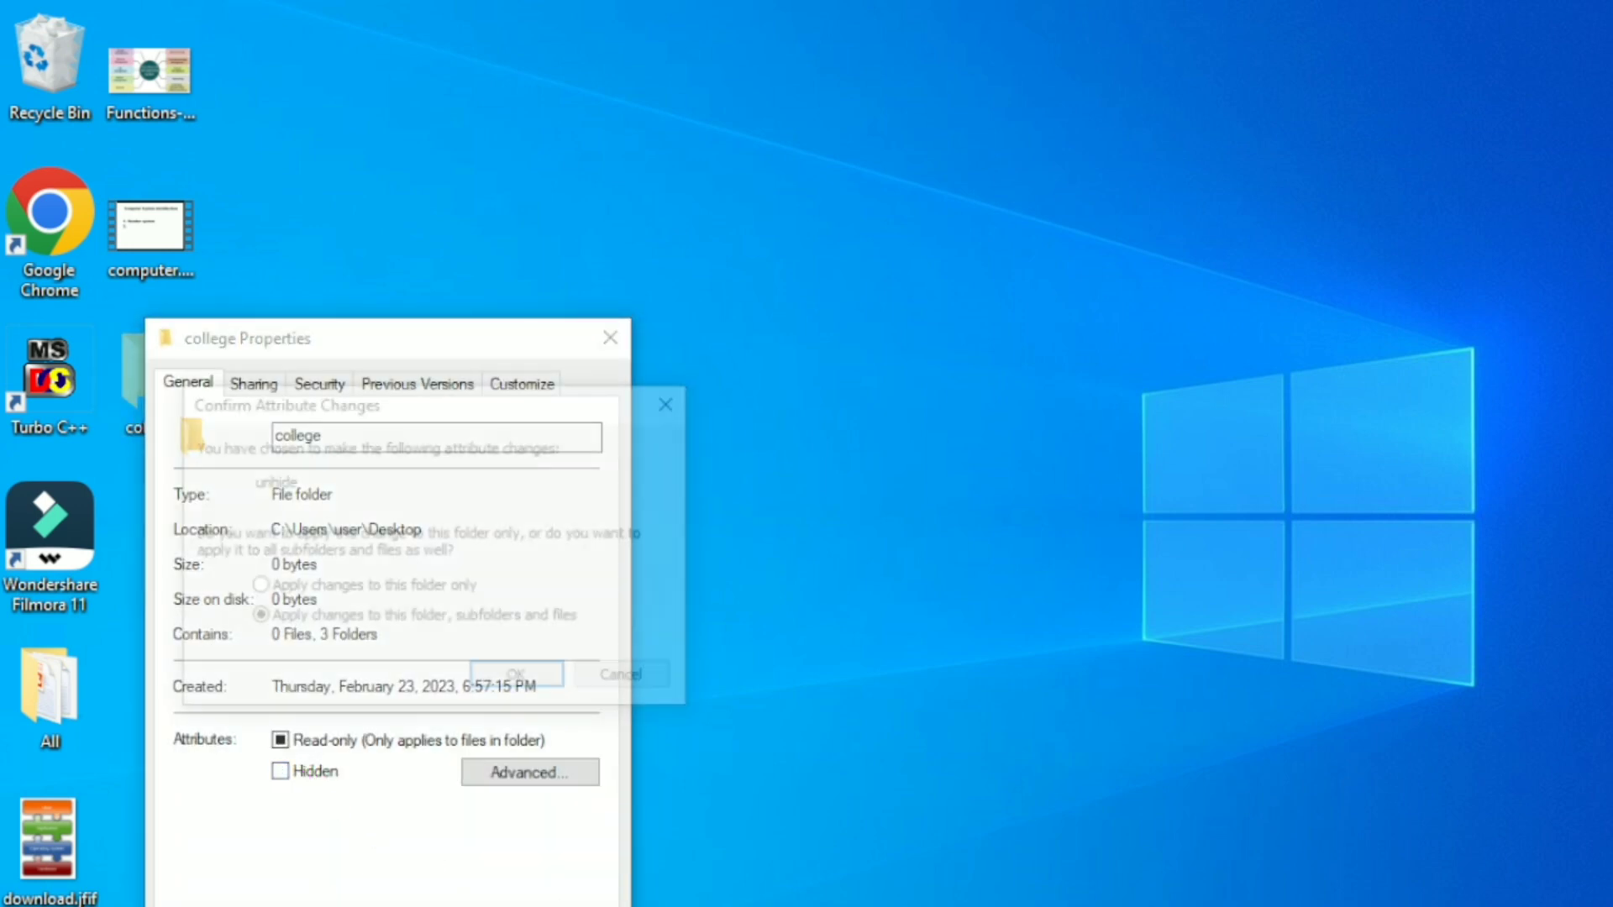
{"action": "left_click", "coordinate": [518, 681]}
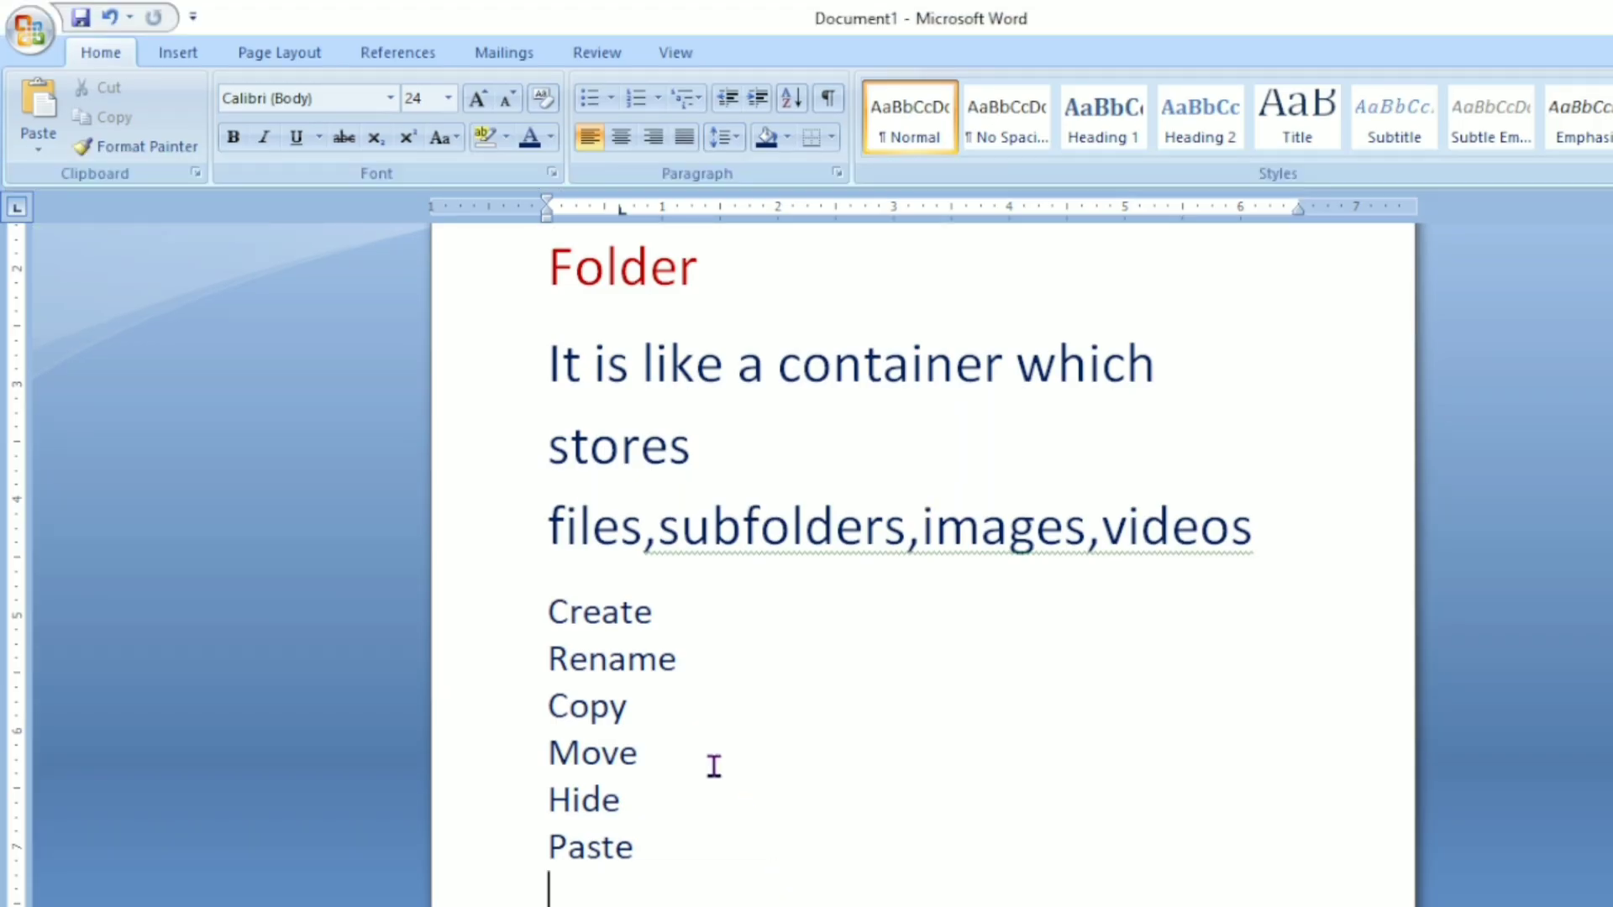
- Remove the blank lines above the "File" heading on the second page of the Word document
{"action": "scroll", "coordinate": [924, 546], "scroll_direction": "down", "scroll_amount": 4}
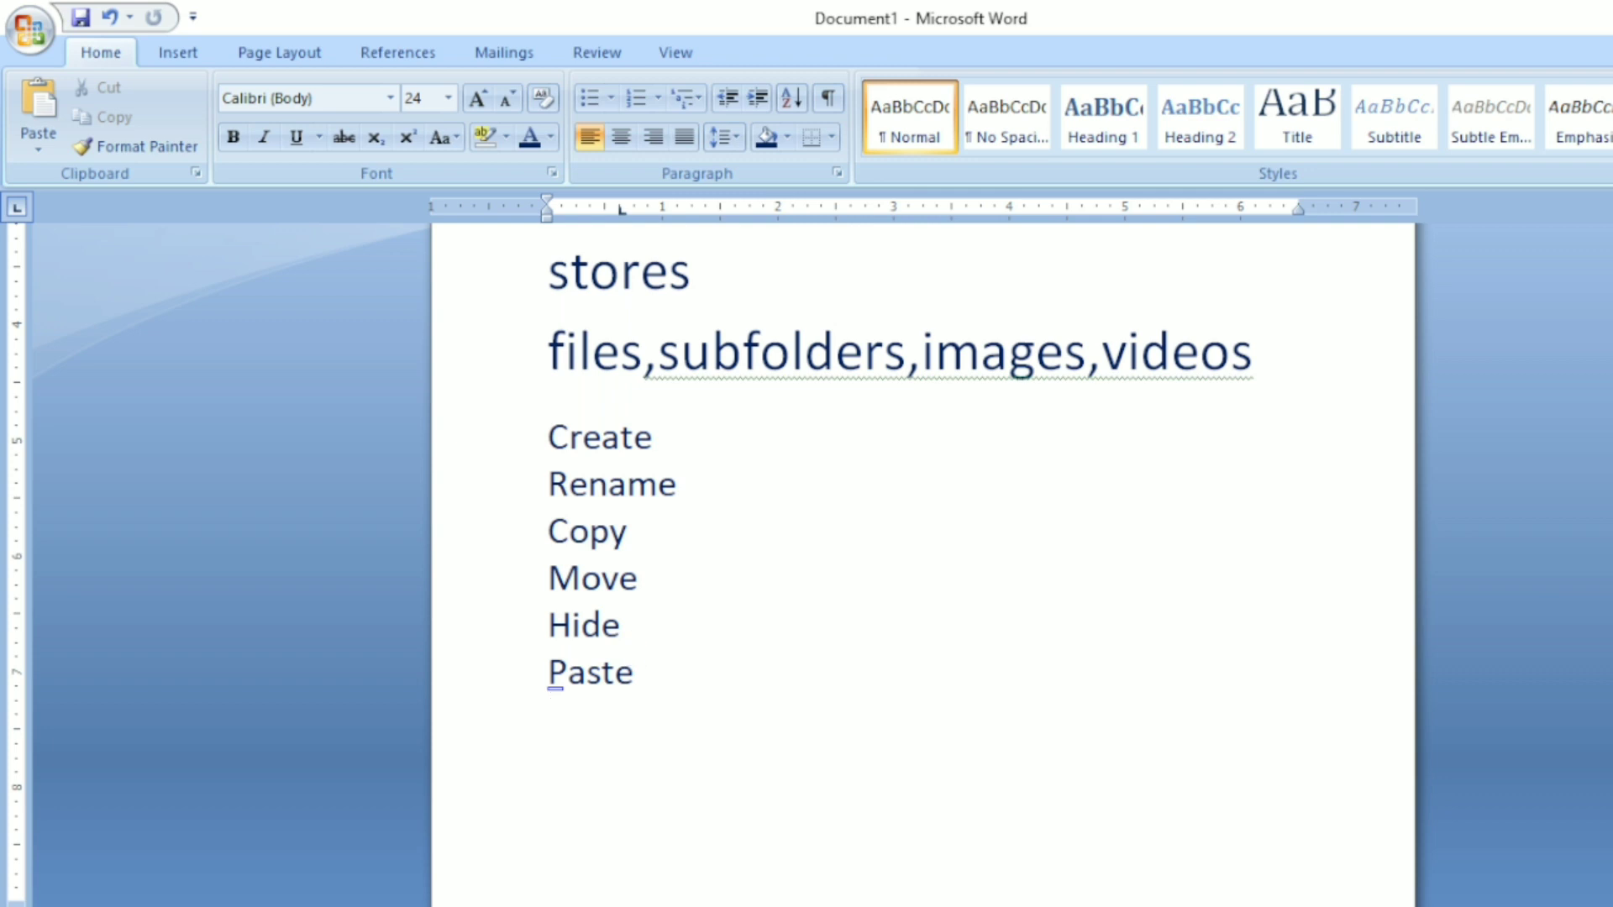
{"action": "scroll", "coordinate": [924, 563], "scroll_direction": "up", "scroll_amount": 4}
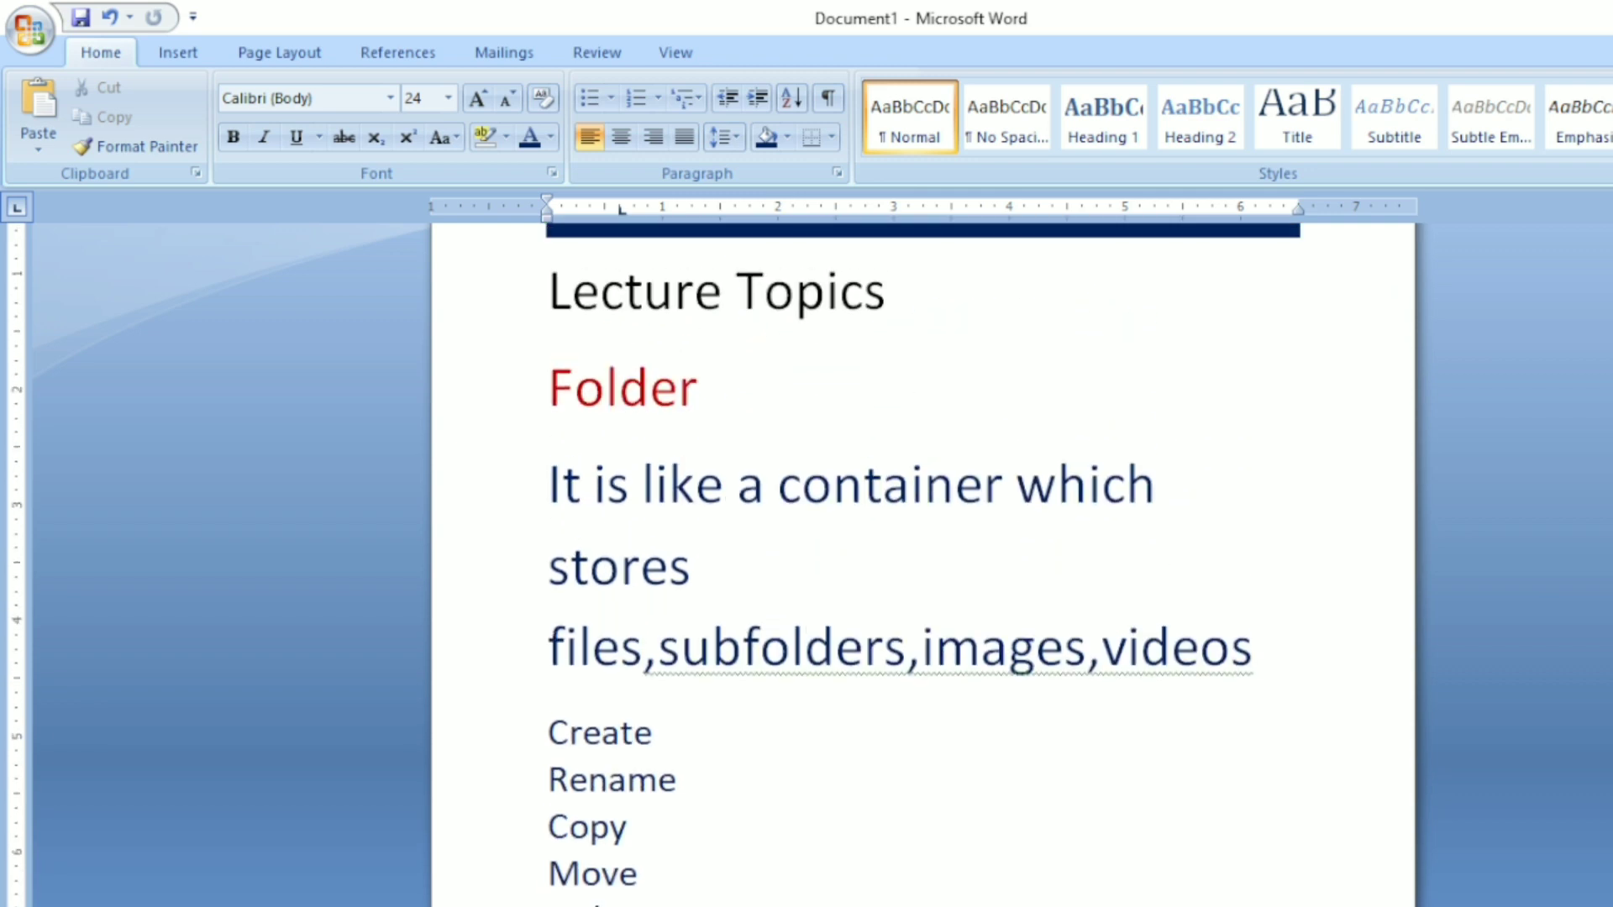
{"action": "scroll", "coordinate": [924, 562], "scroll_direction": "down", "scroll_amount": 12}
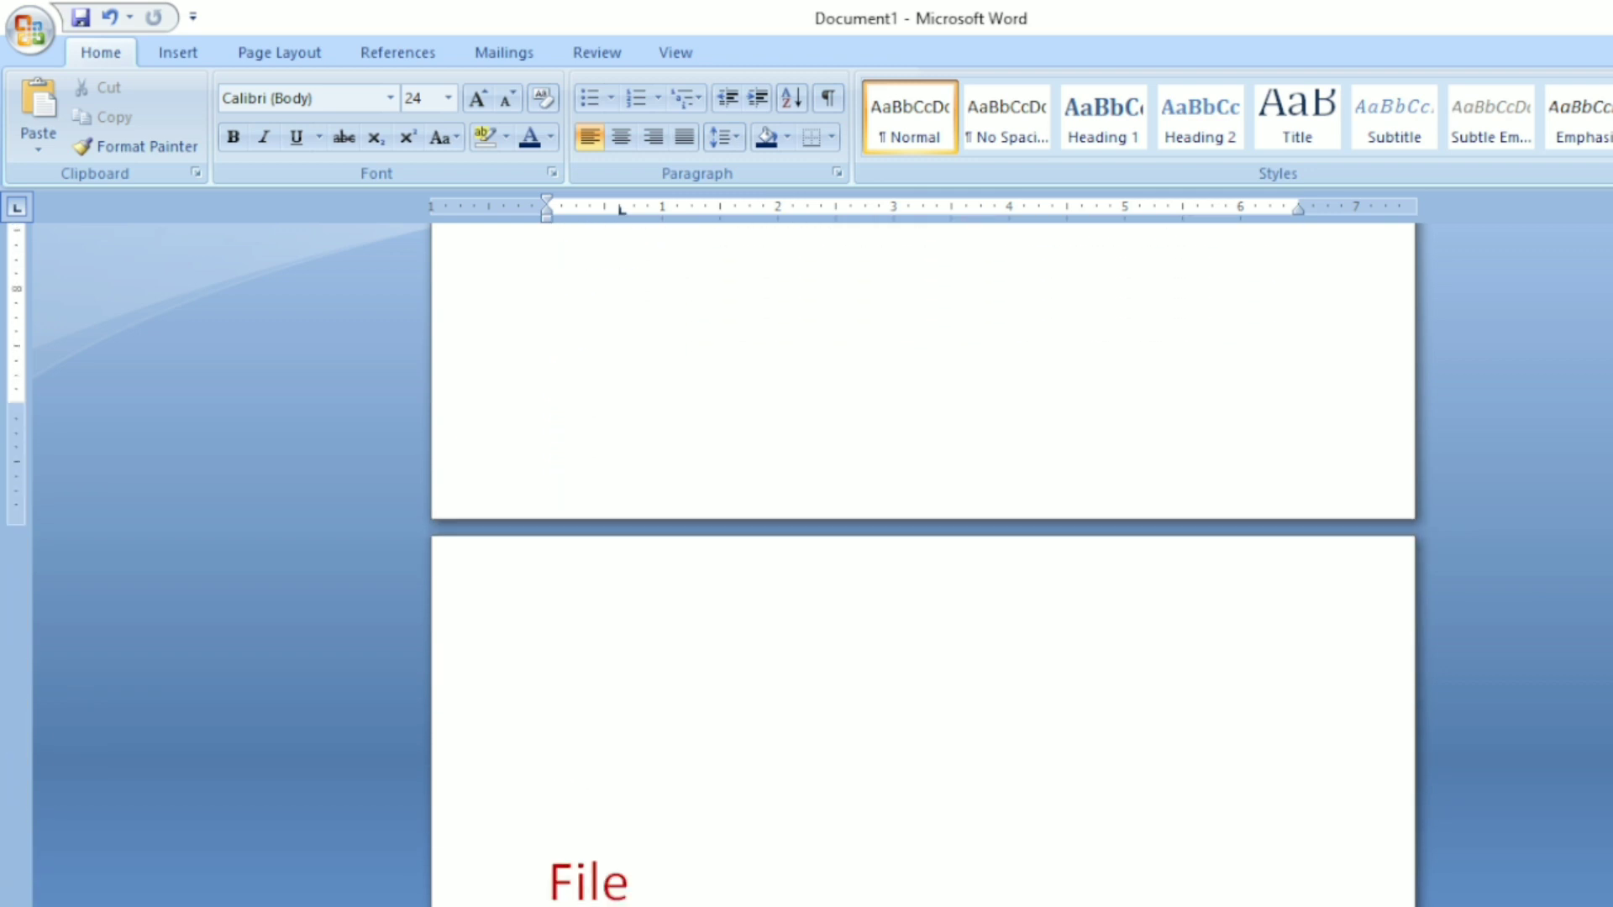
{"action": "scroll", "coordinate": [924, 563], "scroll_direction": "down", "scroll_amount": 3}
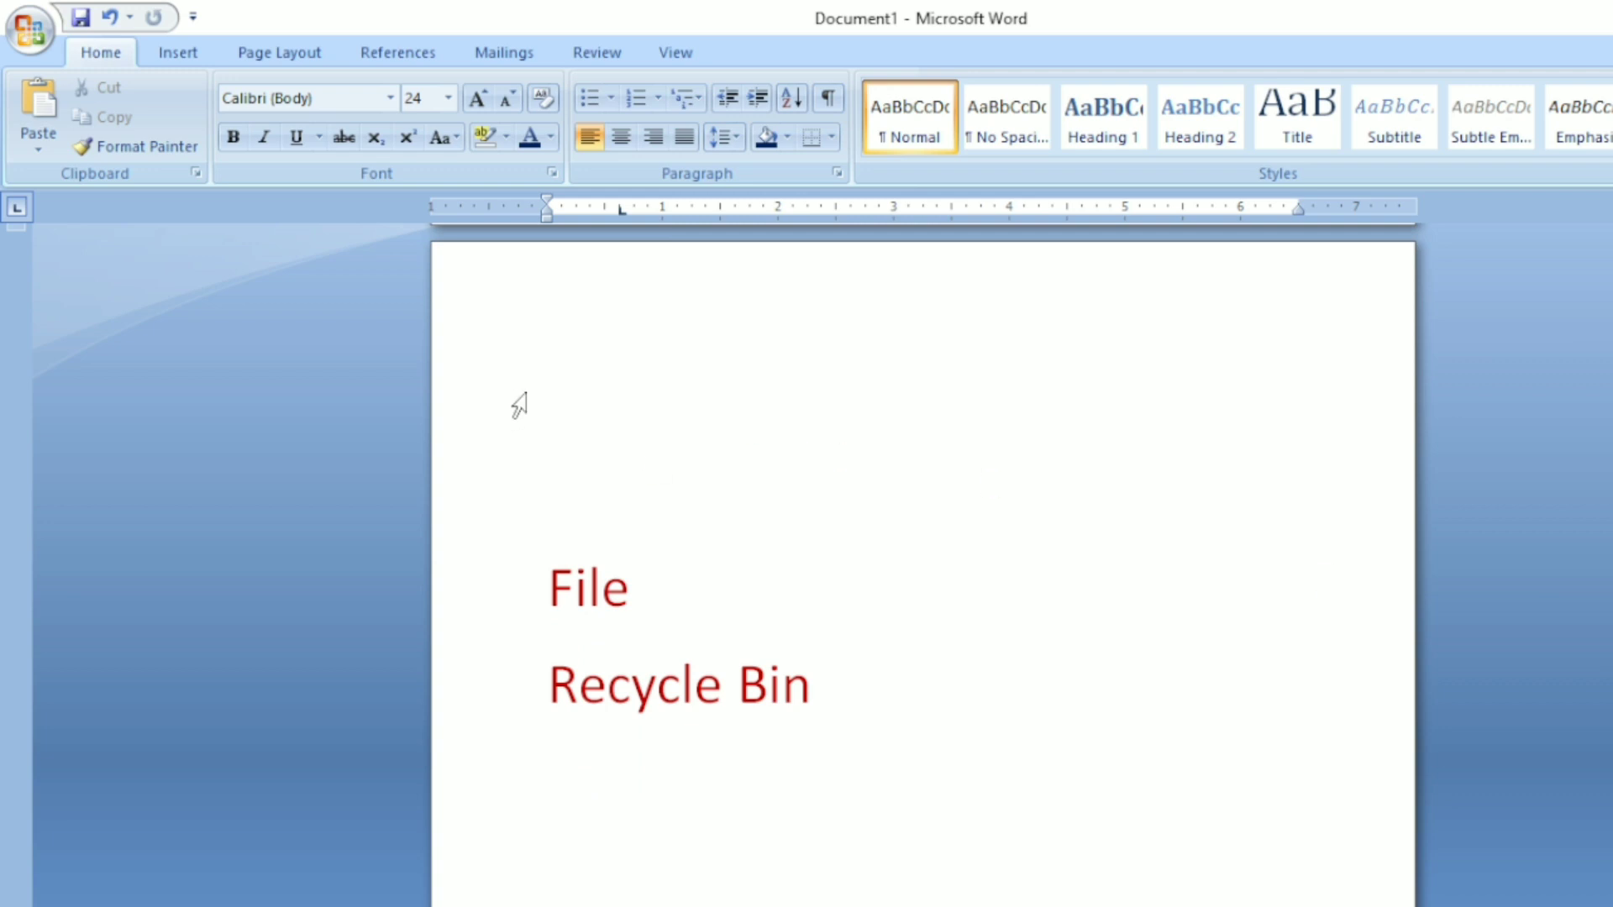
{"action": "left_click", "coordinate": [560, 392]}
{"action": "key", "text": "Return"}
{"action": "key", "text": "Return"}
{"action": "key", "text": "Delete"}
{"action": "key", "text": "Delete"}
{"action": "key", "text": "Delete"}
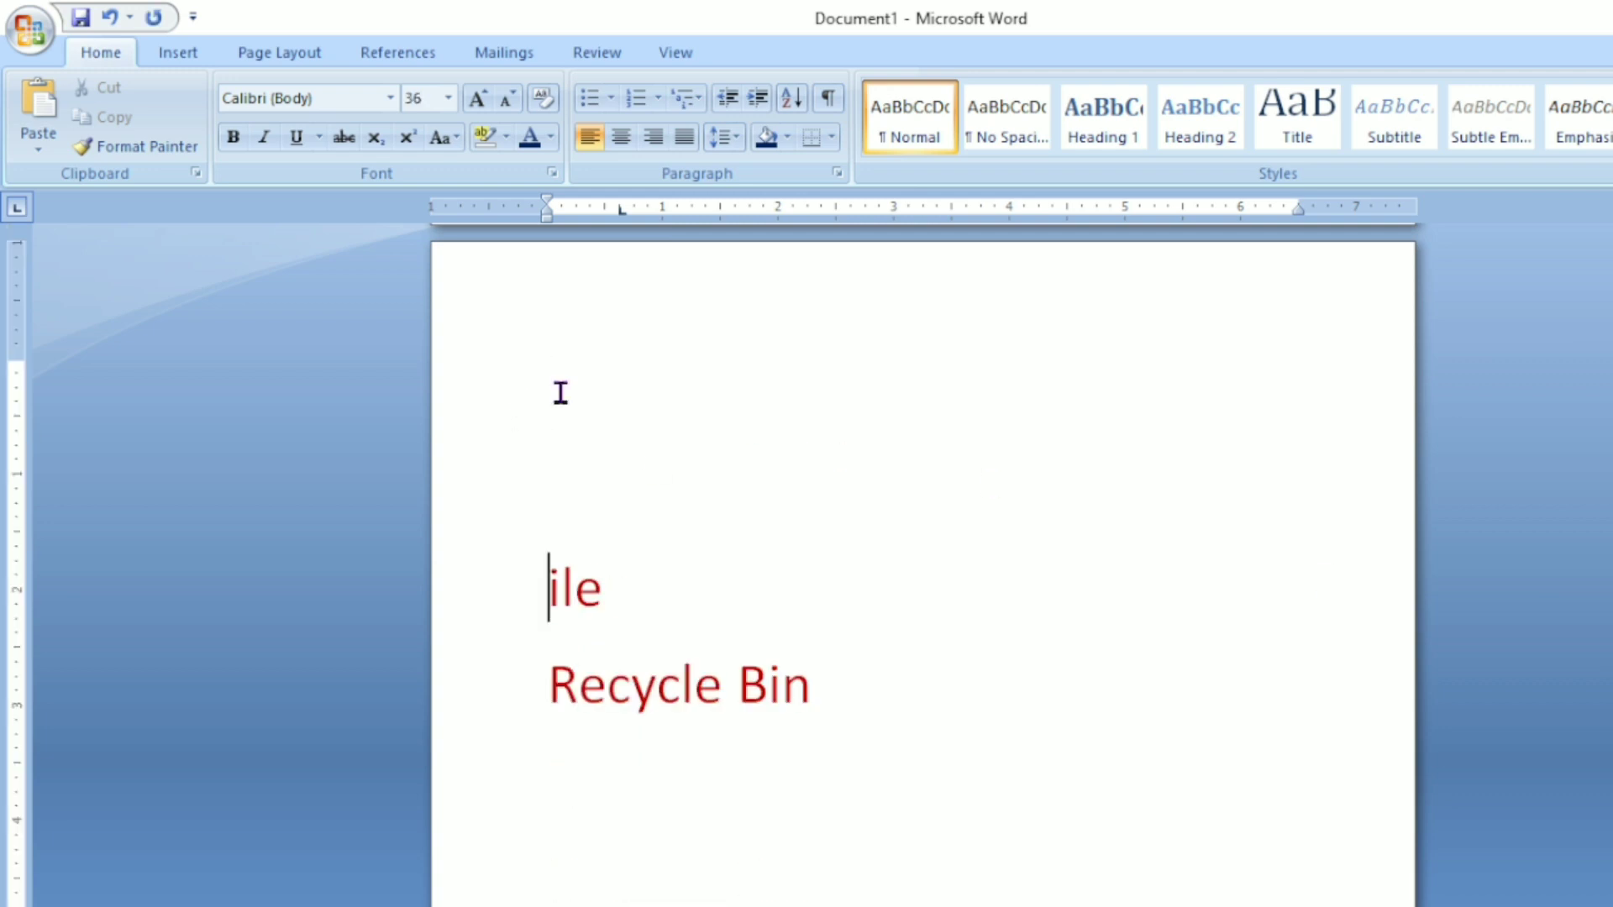
{"action": "key", "text": "ctrl+z"}
{"action": "key", "text": "Up"}
{"action": "key", "text": "Up"}
{"action": "key", "text": "Delete"}
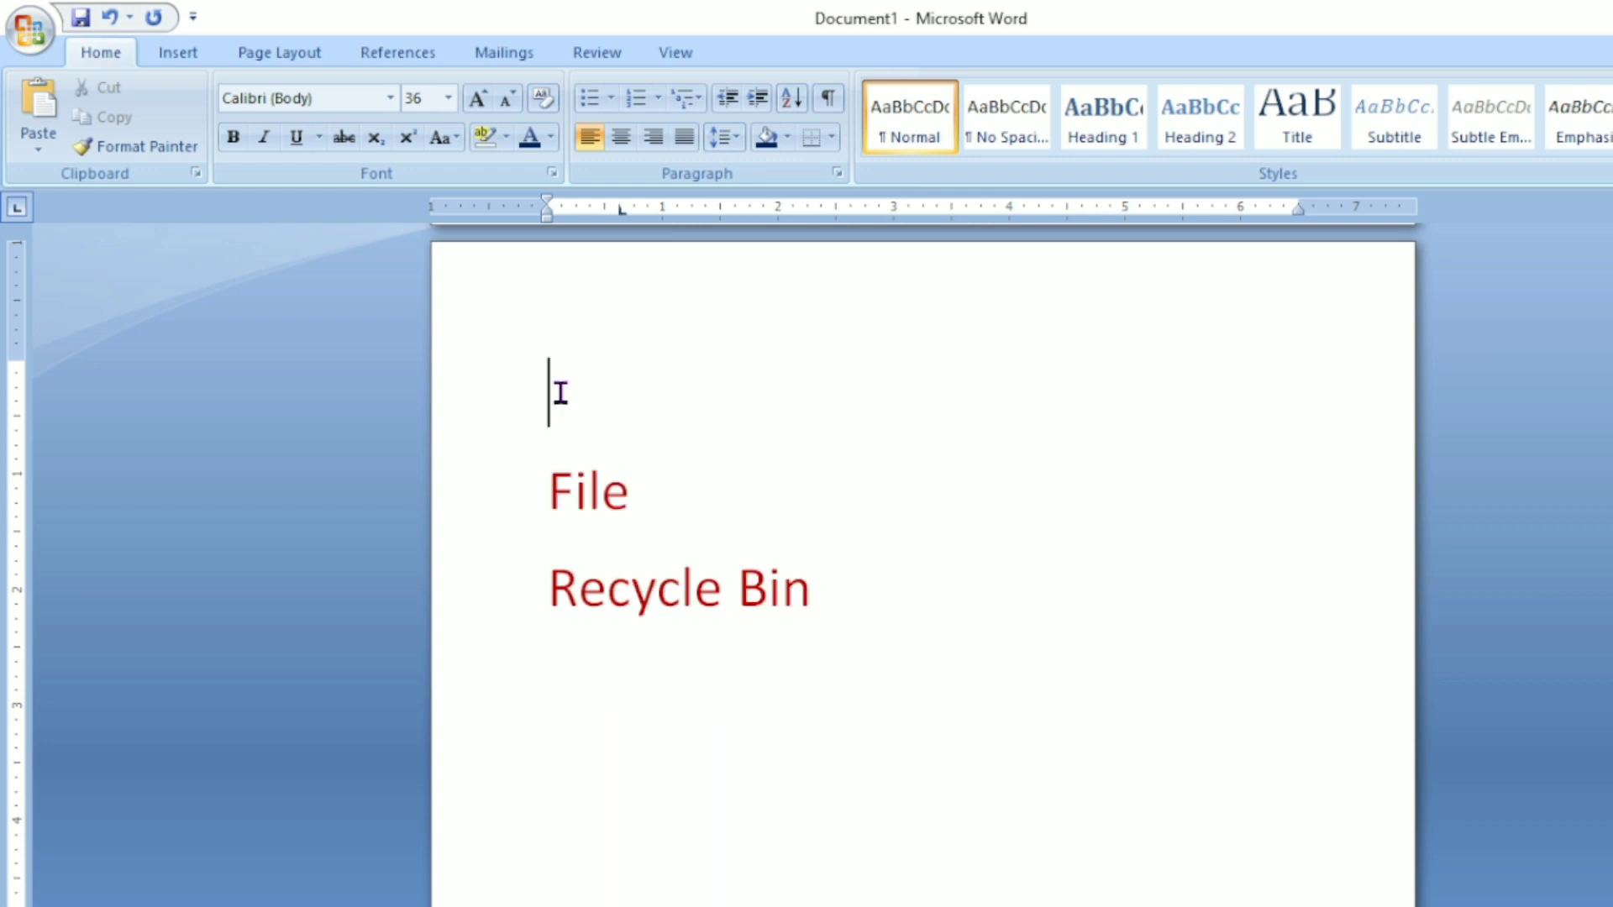
{"action": "key", "text": "Delete"}
{"action": "left_click", "coordinate": [641, 410]}
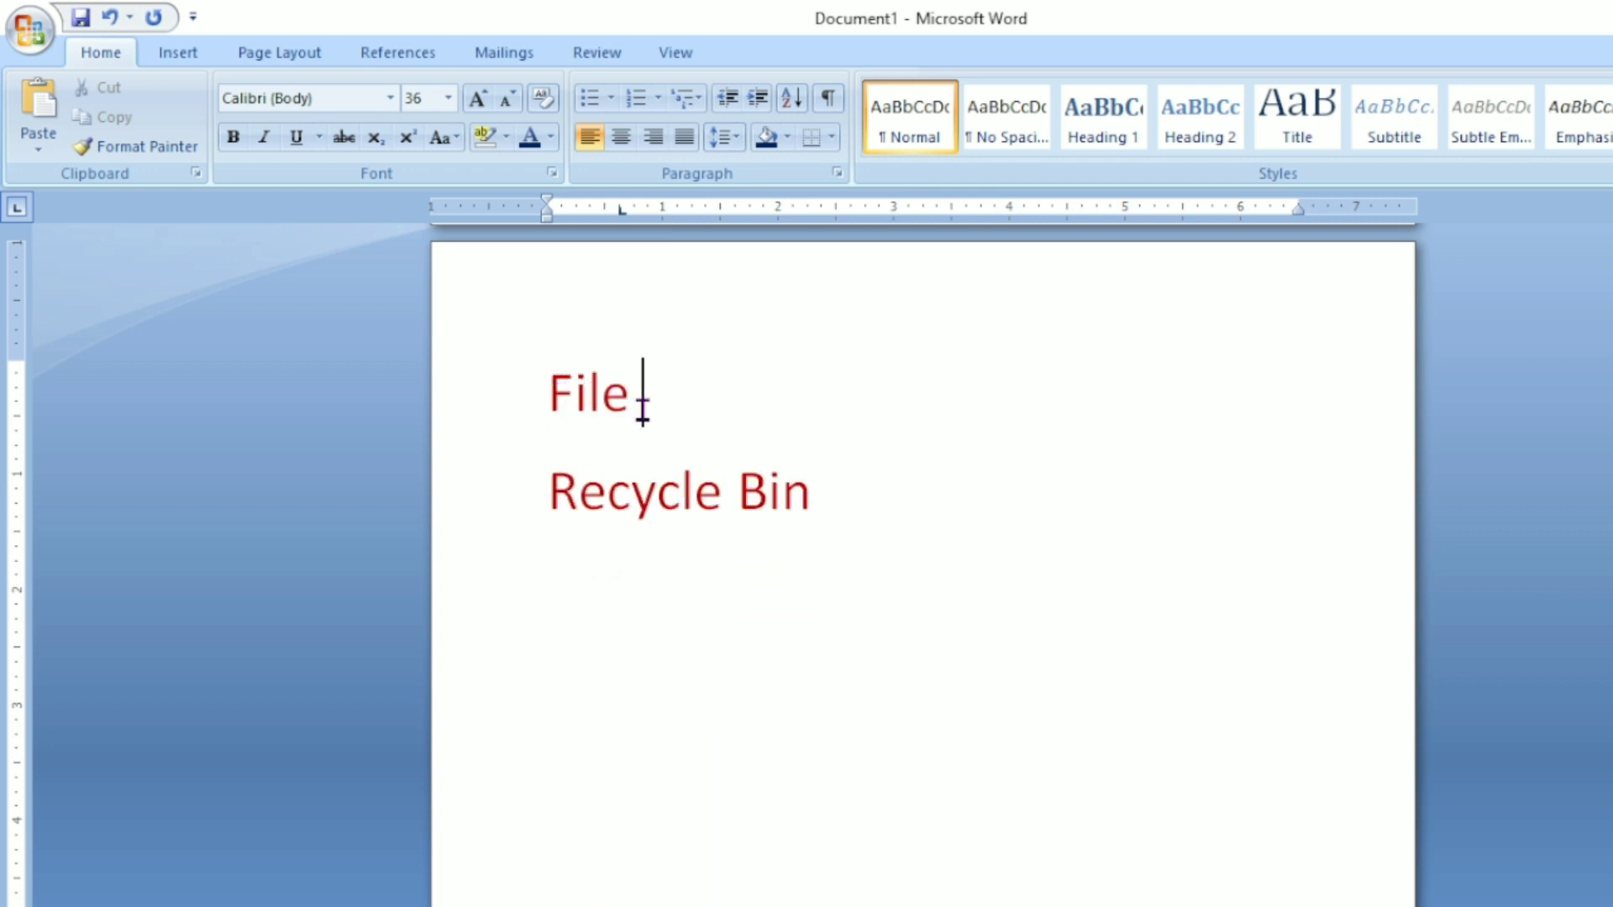
- Insert several blank lines between the "File" and "Recycle Bin" headings
{"action": "key", "text": "Return"}
{"action": "key", "text": "Return"}
{"action": "key", "text": "Return"}
{"action": "key", "text": "Return"}
{"action": "key", "text": "Return"}
{"action": "key", "text": "Up"}
{"action": "key", "text": "Up"}
{"action": "key", "text": "Up"}
{"action": "key", "text": "Up"}
{"action": "key", "text": "Up"}
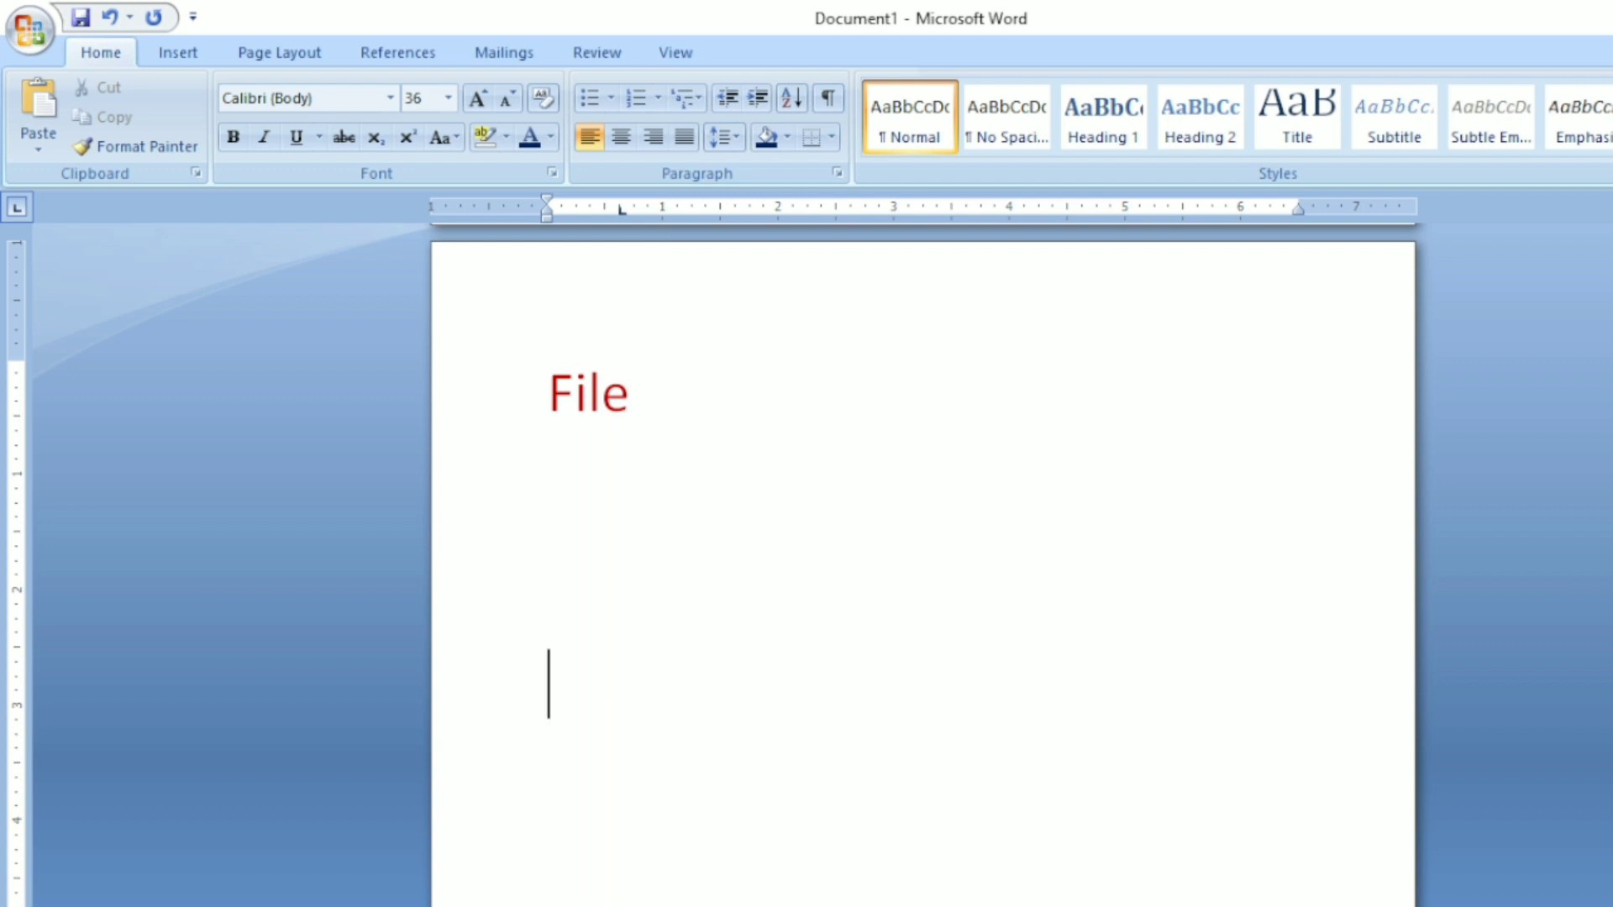
- Write "It contains text,images,videos" on the line below the "File" heading
{"action": "key", "text": "Down"}
{"action": "type", "text": "i"}
{"action": "key", "text": "BackSpace"}
{"action": "type", "text": "It conta"}
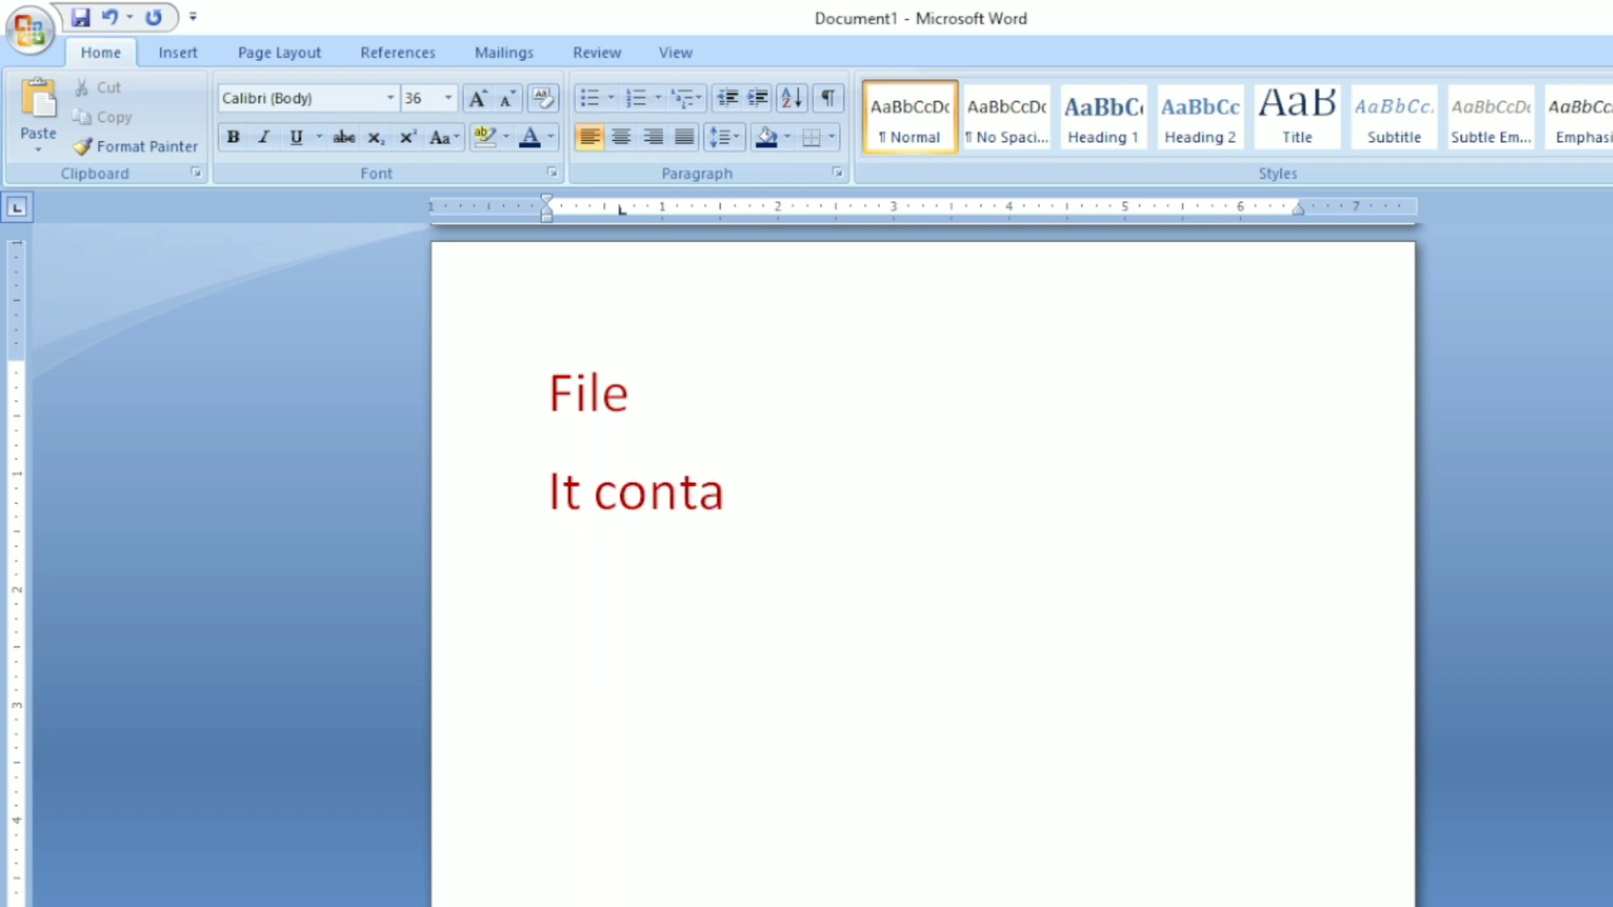
{"action": "type", "text": "ins"}
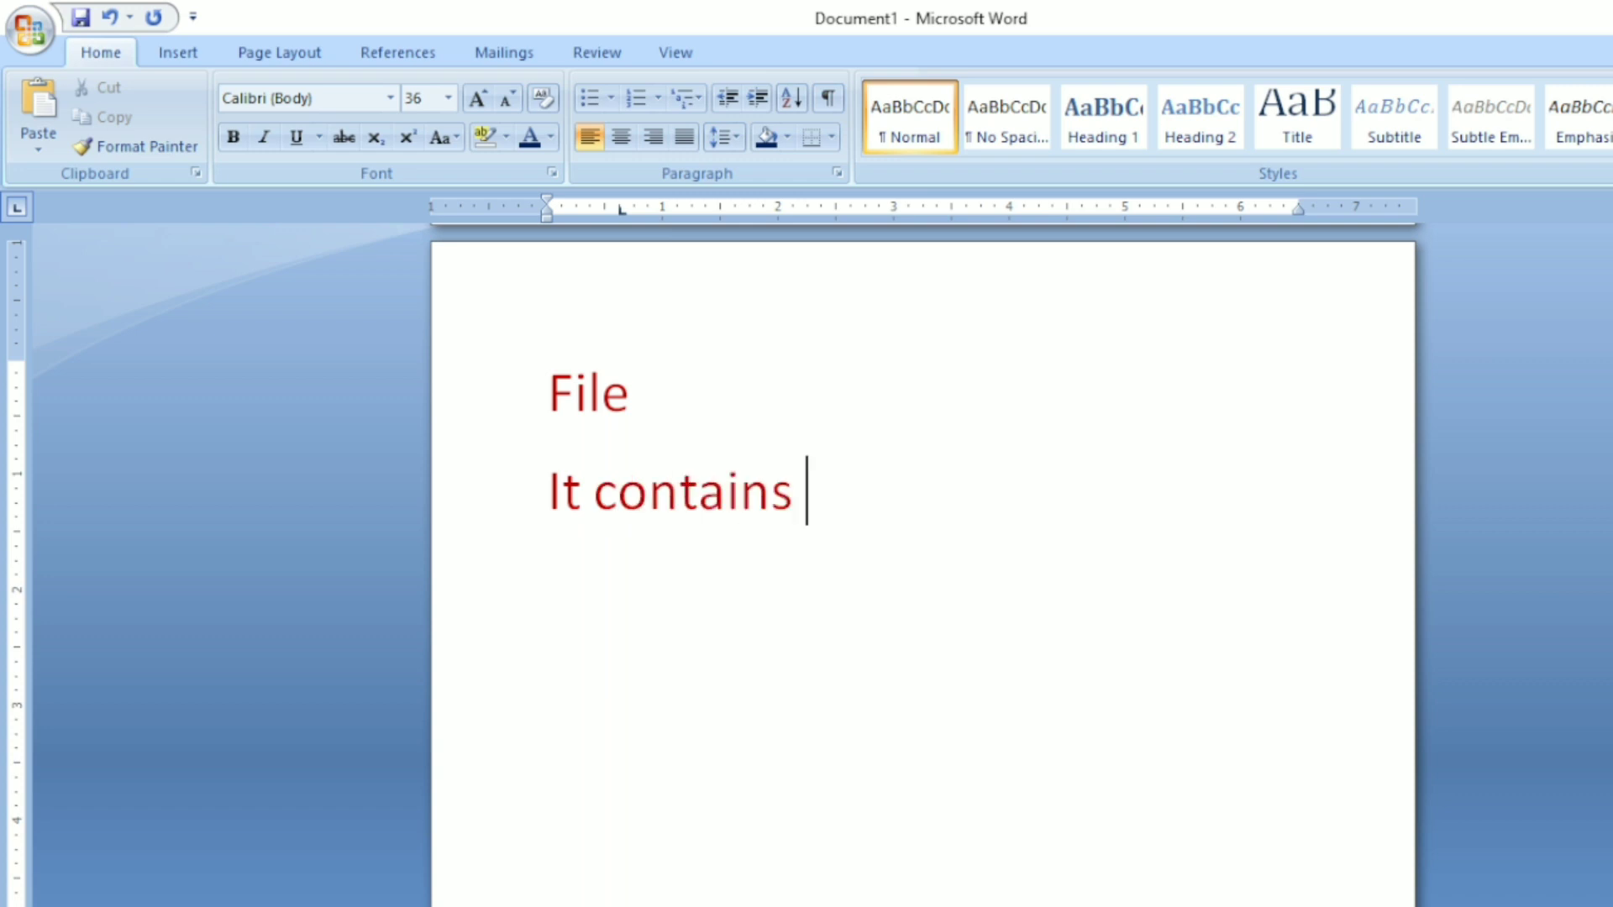
{"action": "type", "text": " text,i"}
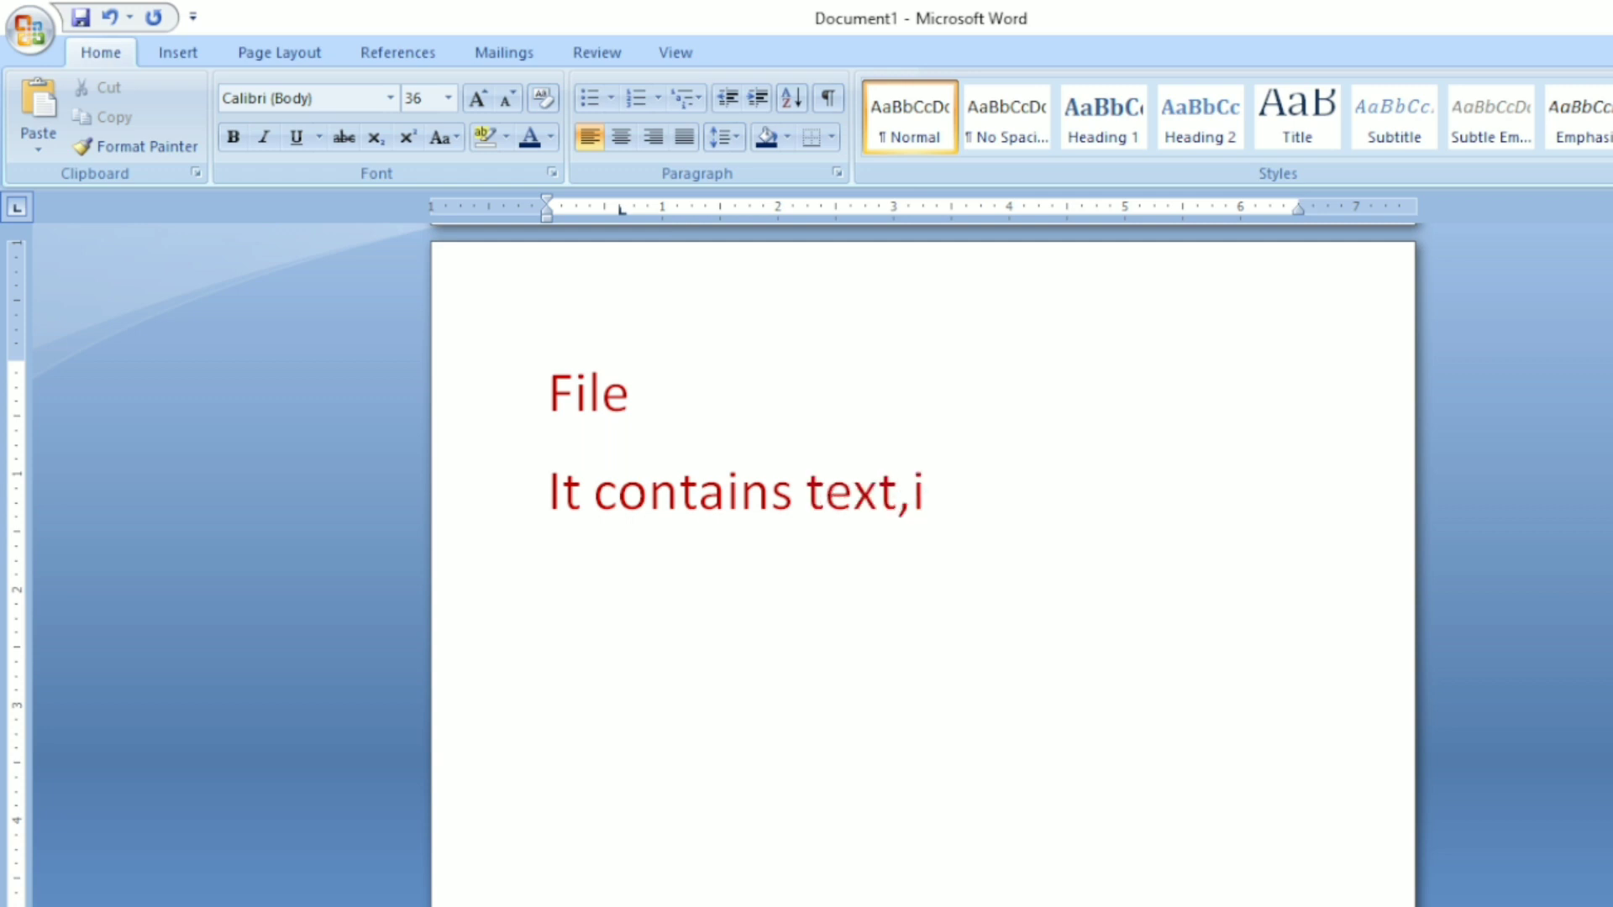
{"action": "type", "text": "mages,"}
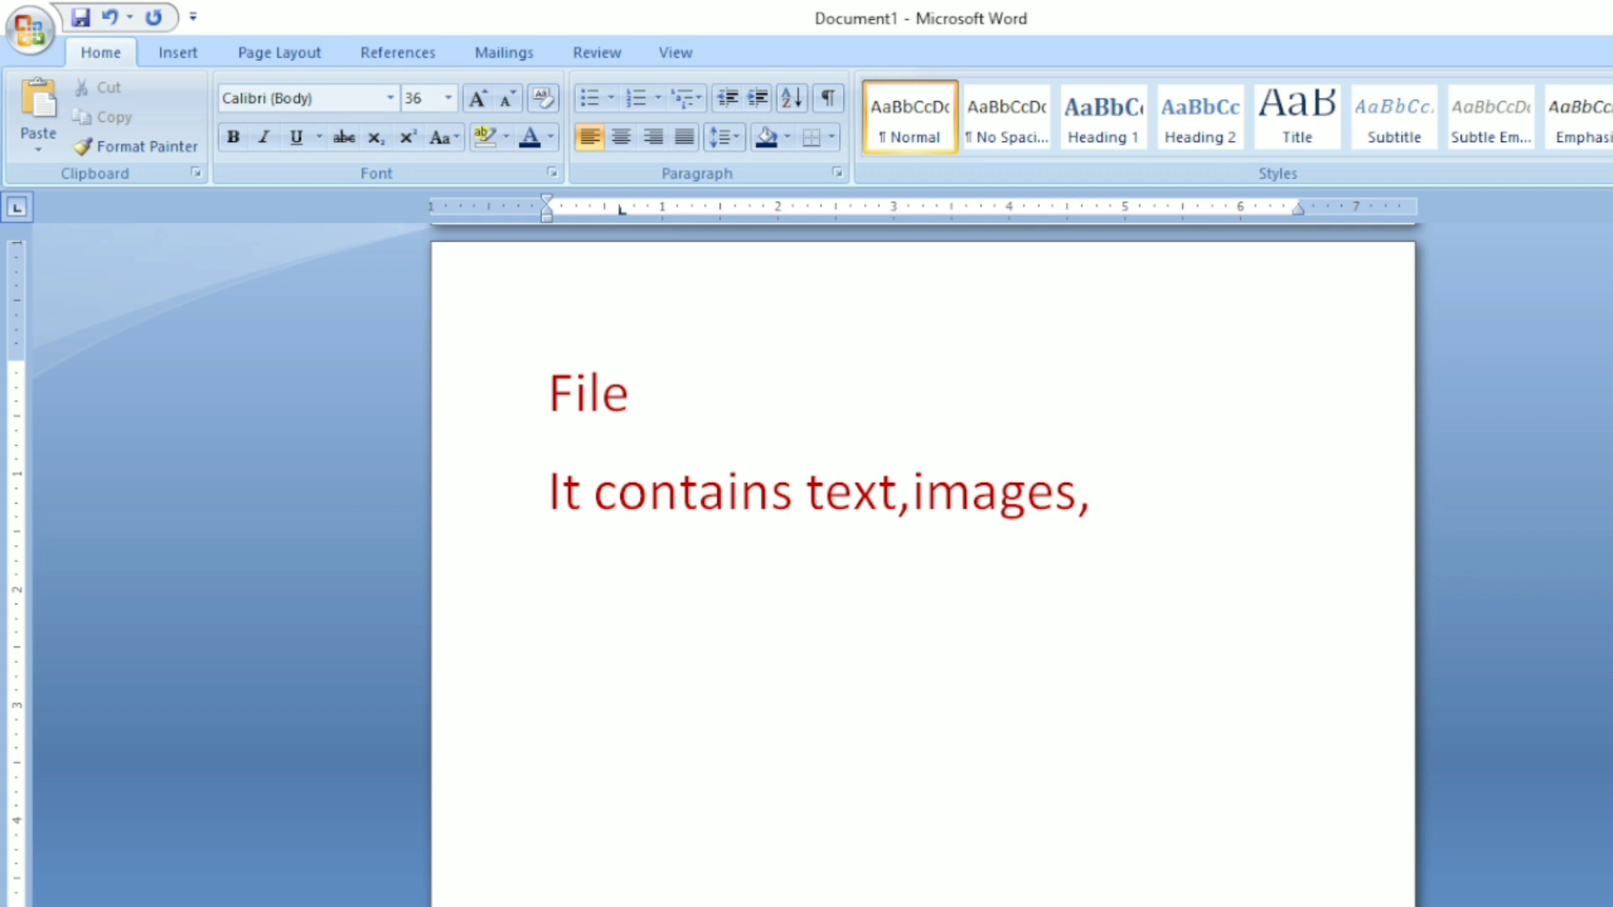
{"action": "type", "text": "videos"}
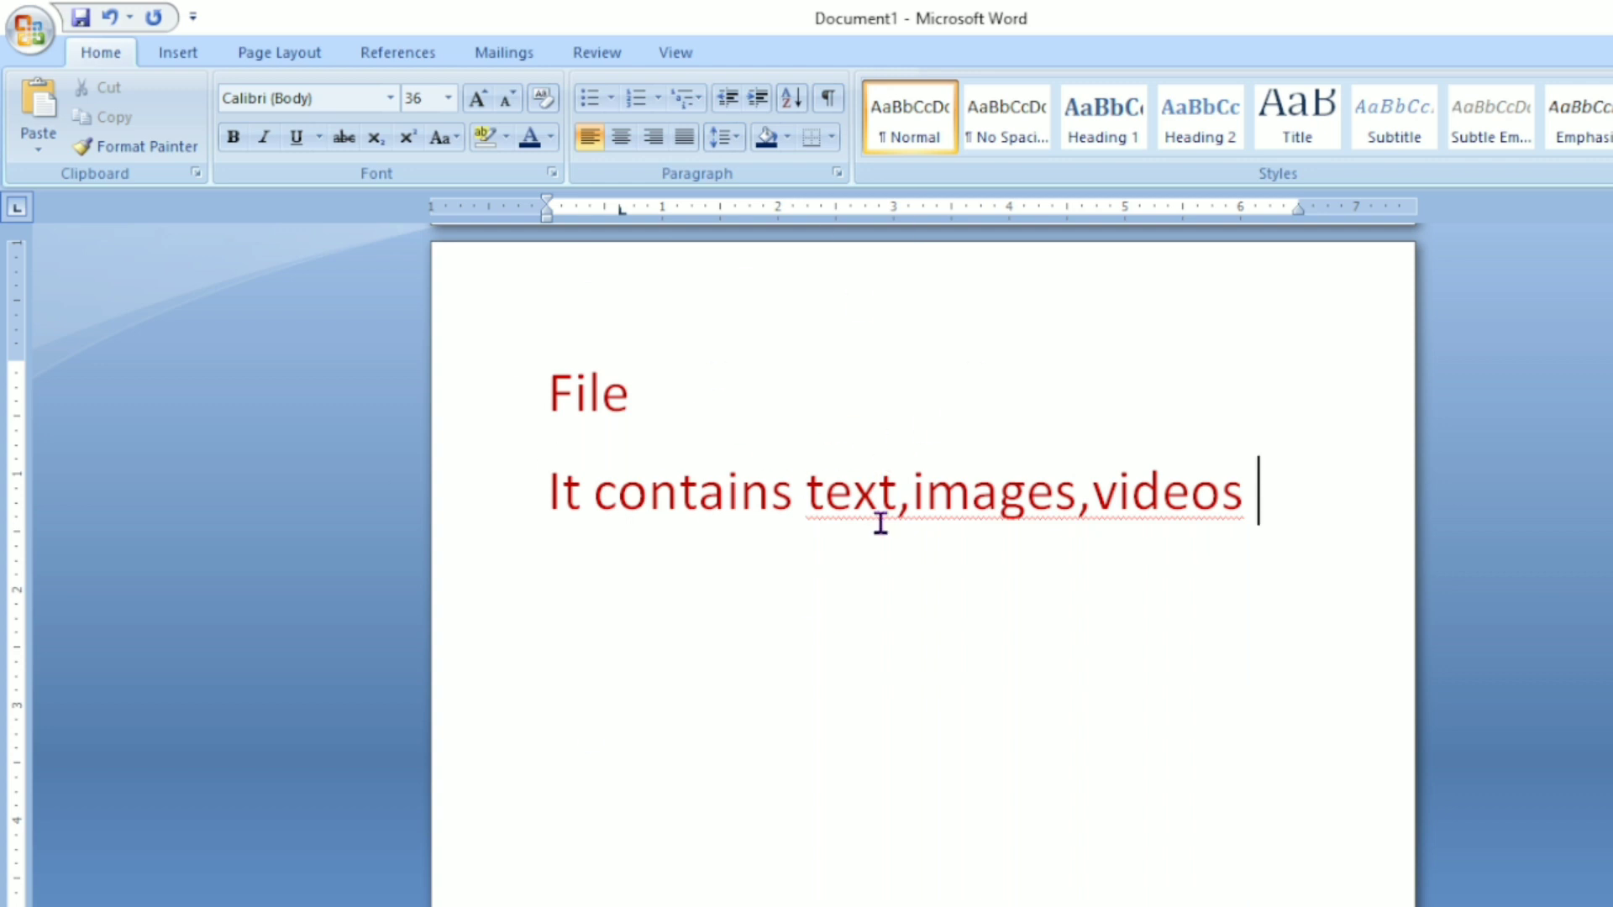
- Save the document as "Windows for beginners.docx" in the "college" folder on the Desktop
{"action": "left_click", "coordinate": [35, 47]}
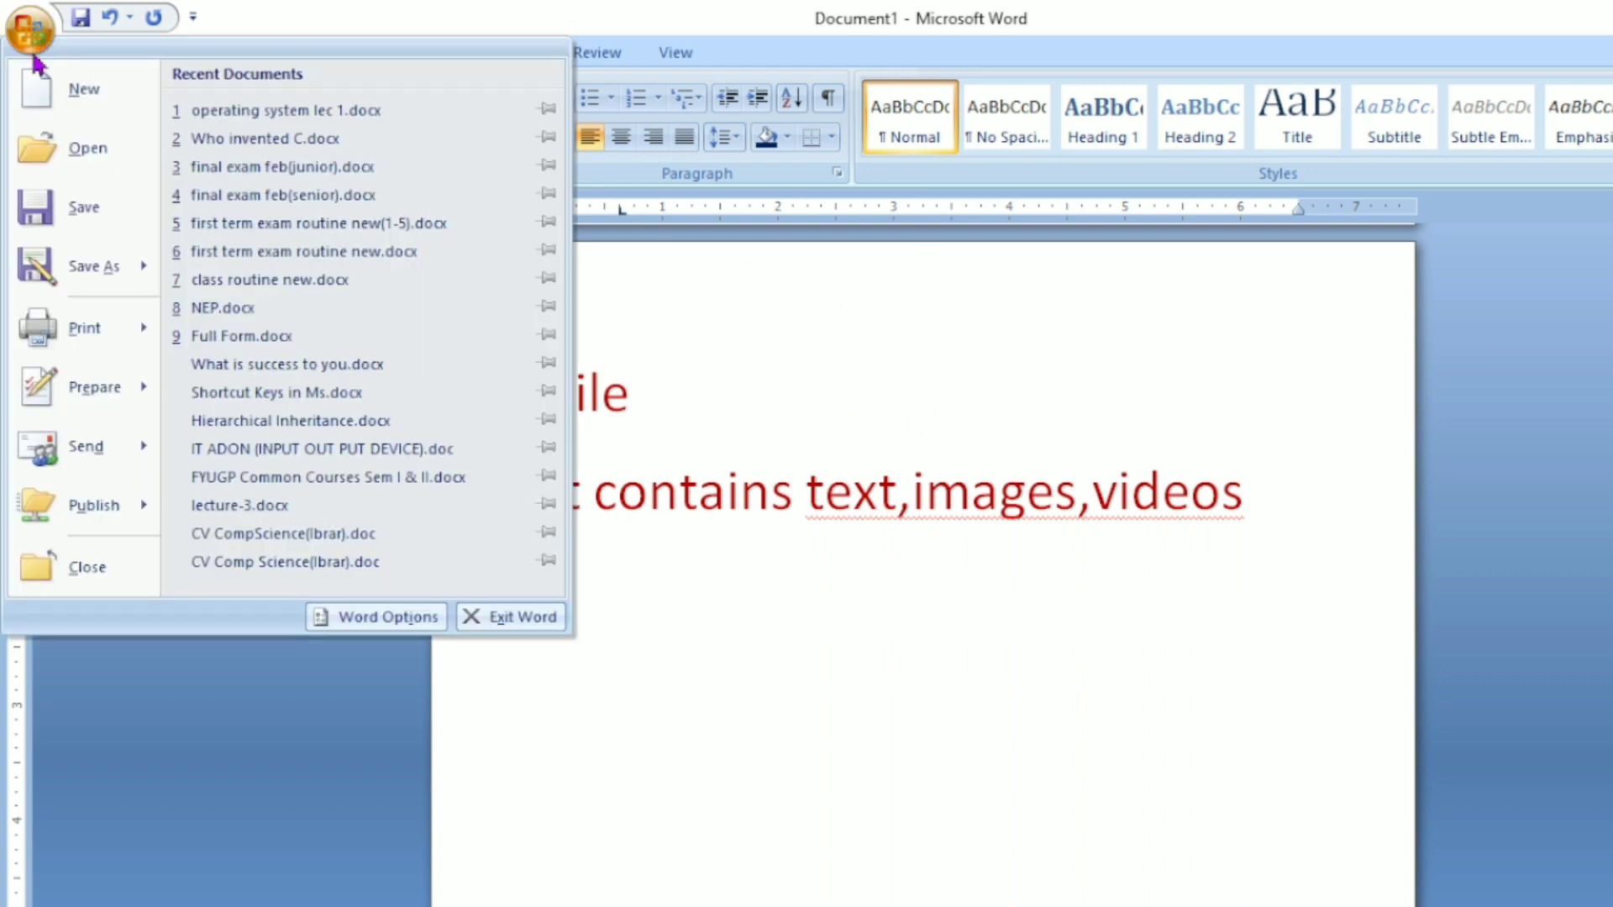
{"action": "left_click", "coordinate": [84, 212]}
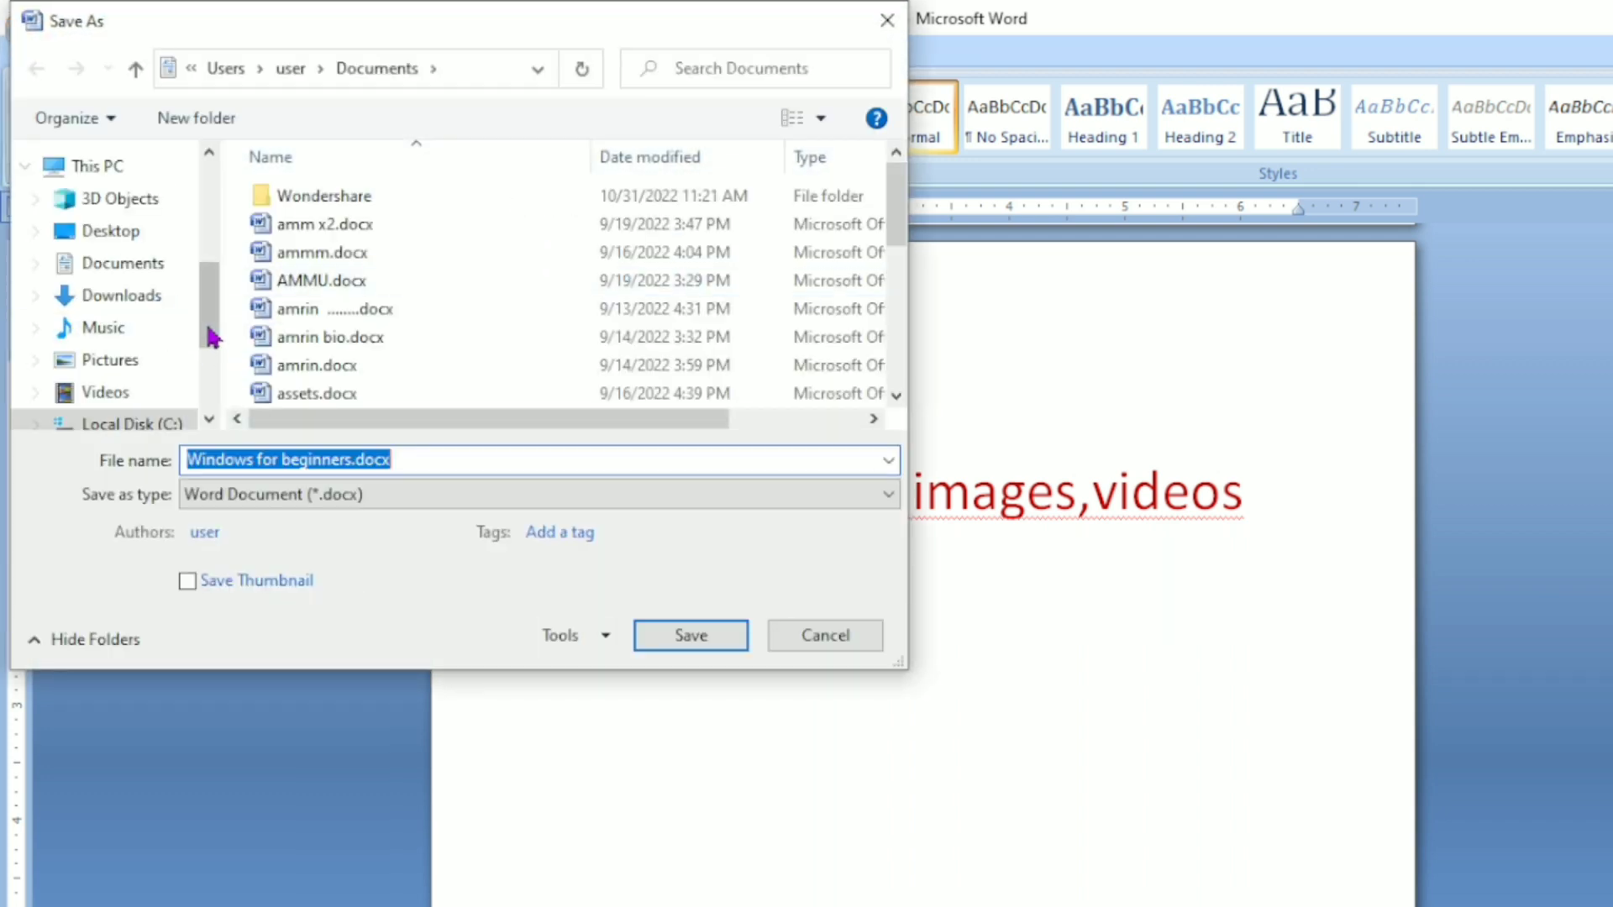
{"action": "left_click", "coordinate": [104, 235]}
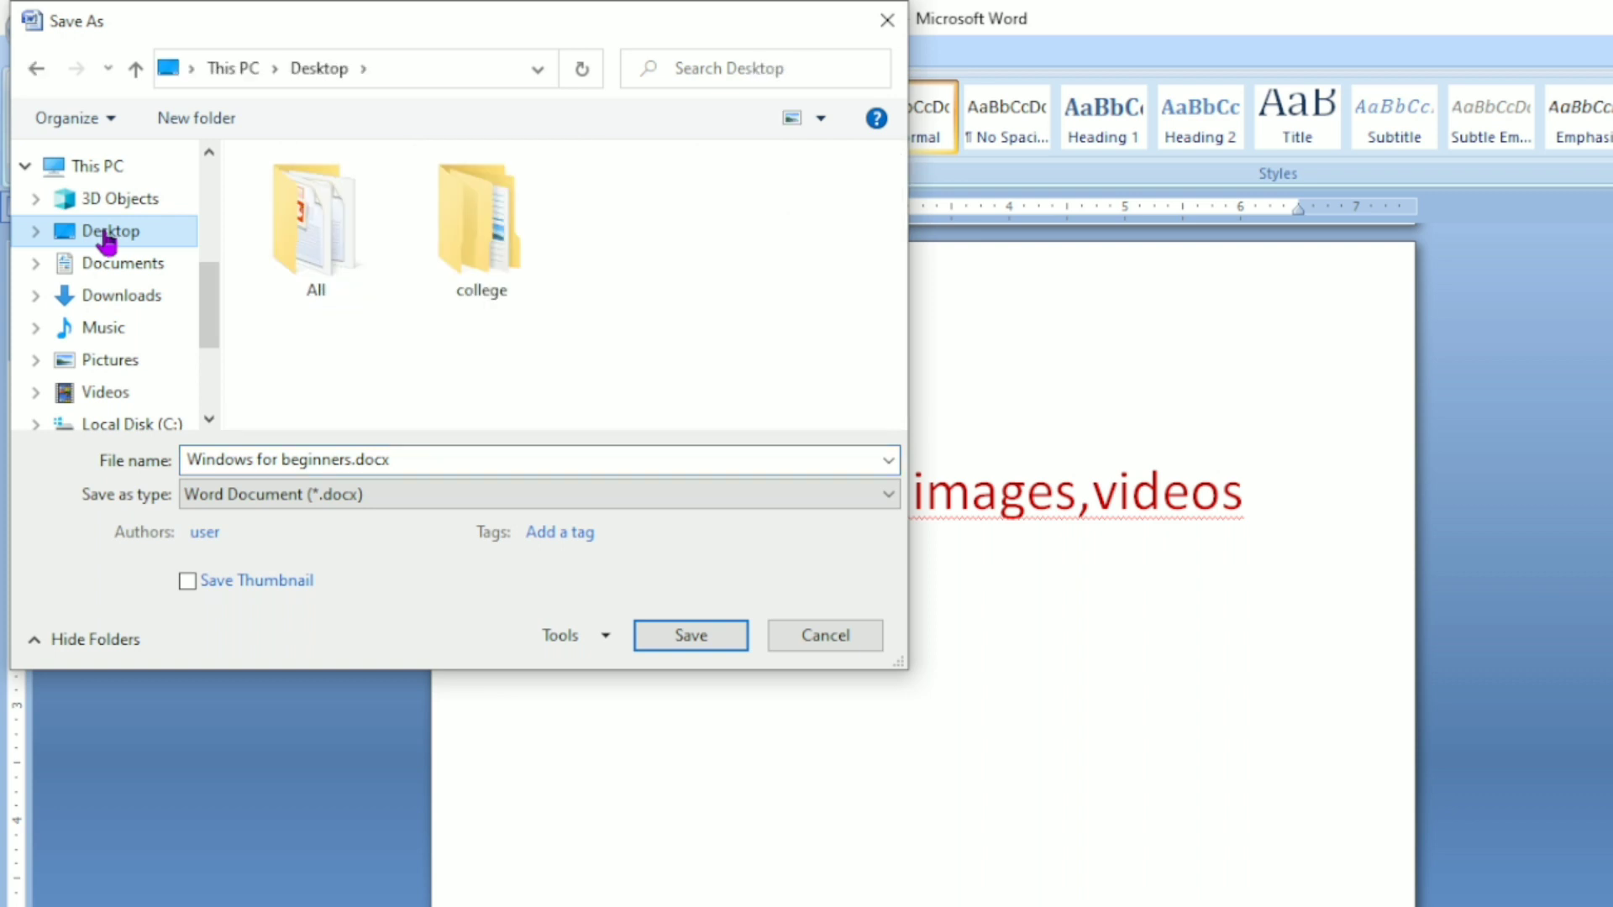
{"action": "double_click", "coordinate": [458, 236]}
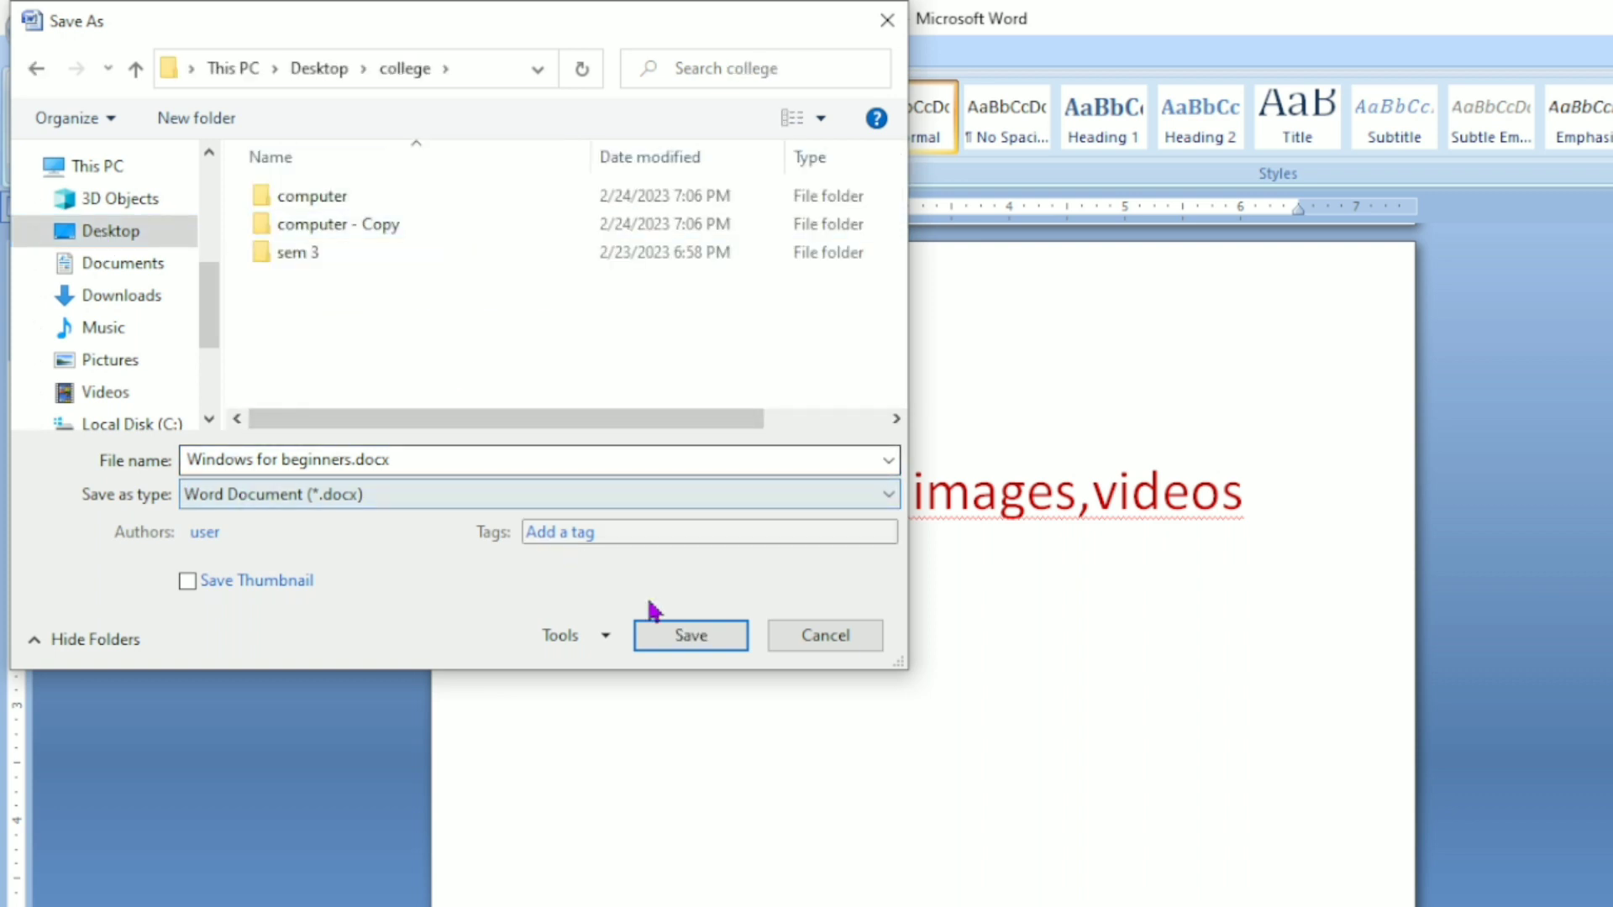
{"action": "left_click", "coordinate": [680, 643]}
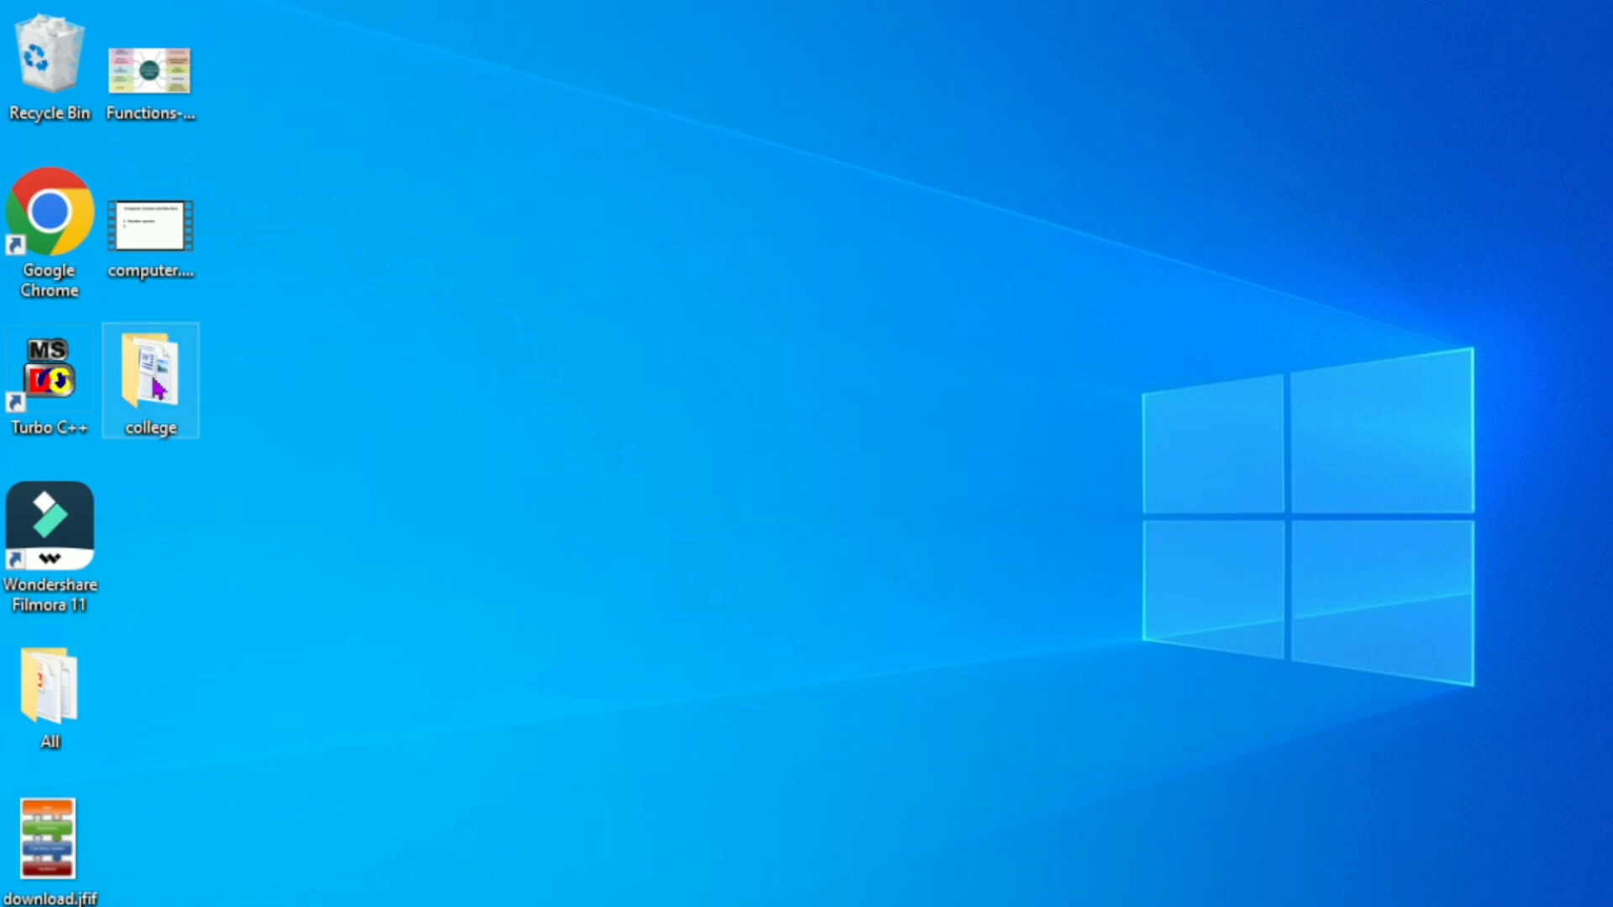
- Open "Windows for beginners.docx" from the "college" folder on the desktop and go to its "File" section
{"action": "double_click", "coordinate": [157, 388]}
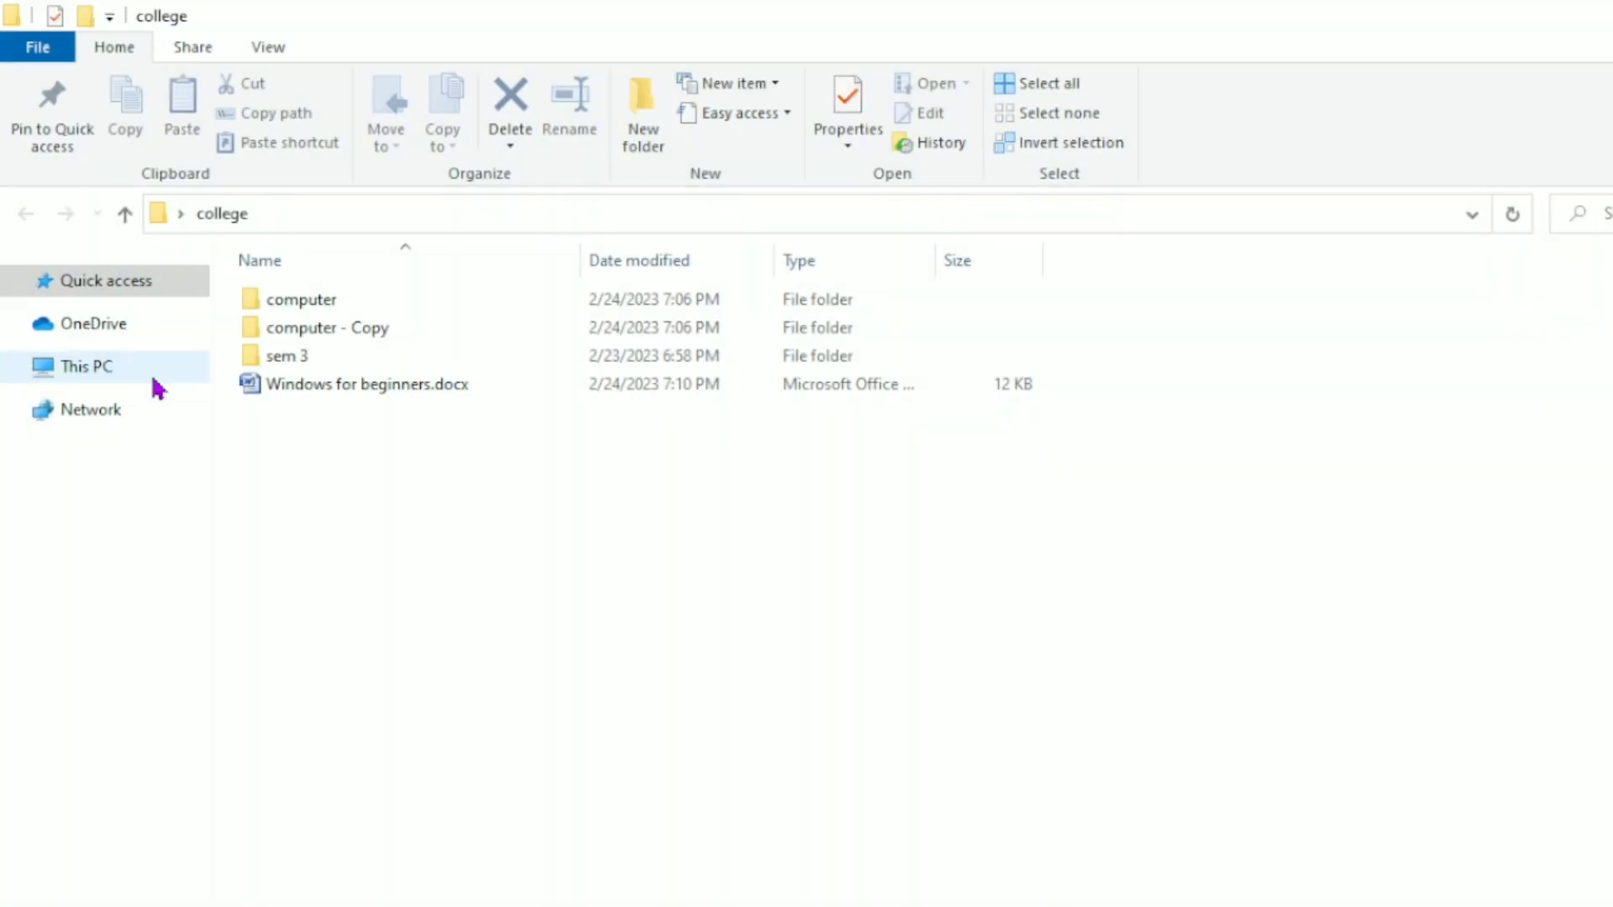
{"action": "double_click", "coordinate": [361, 393]}
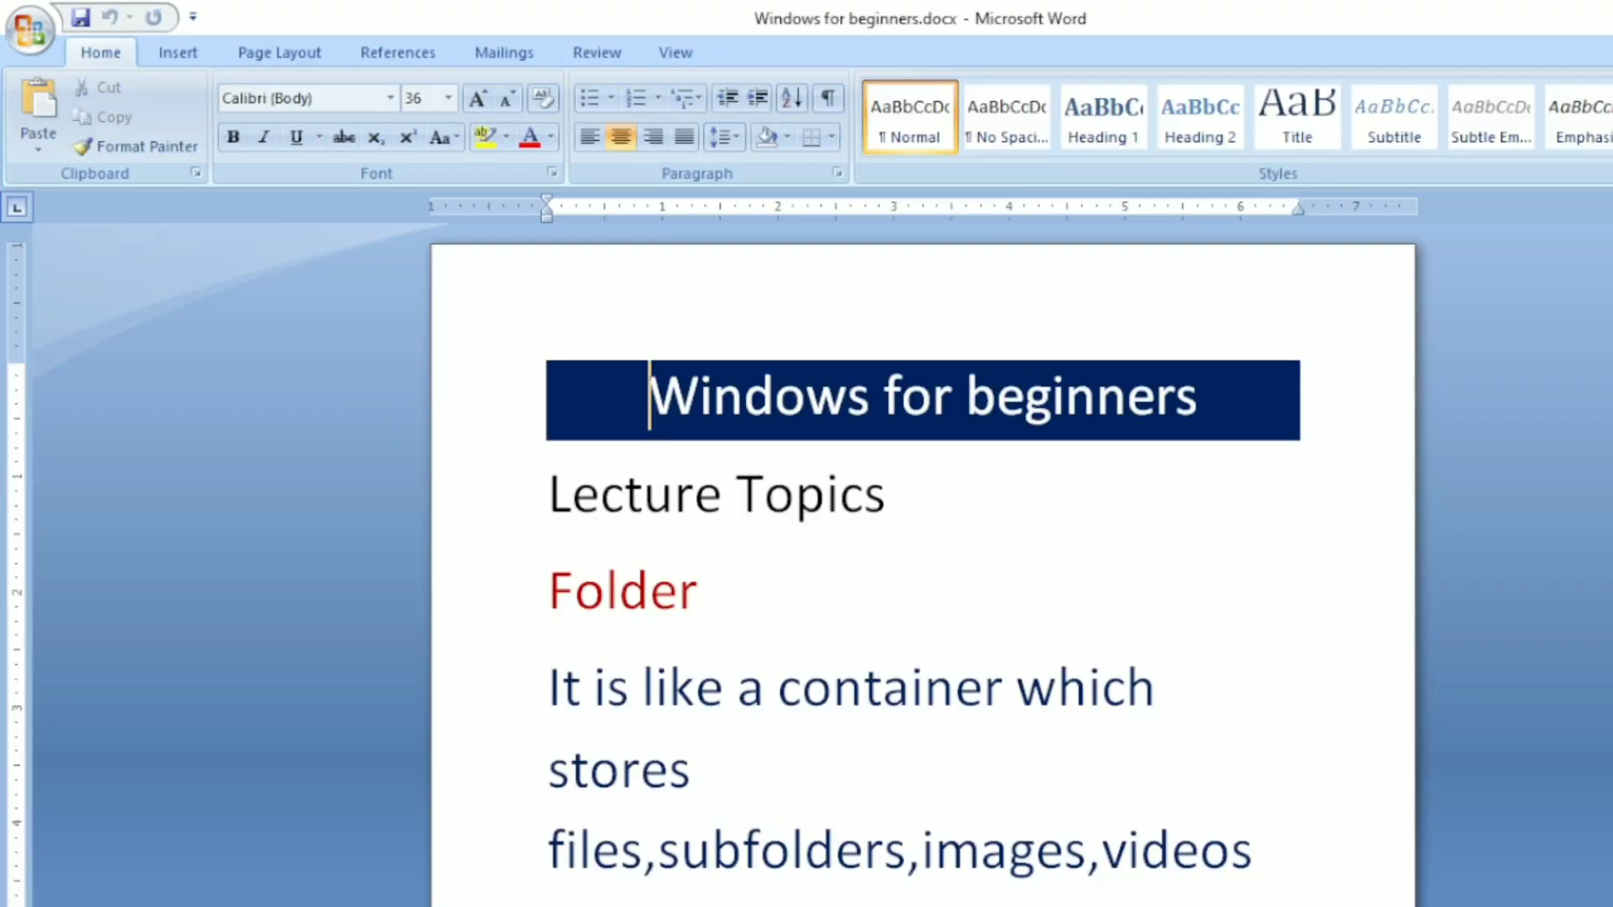
{"action": "scroll", "coordinate": [923, 562], "scroll_direction": "down", "scroll_amount": 10}
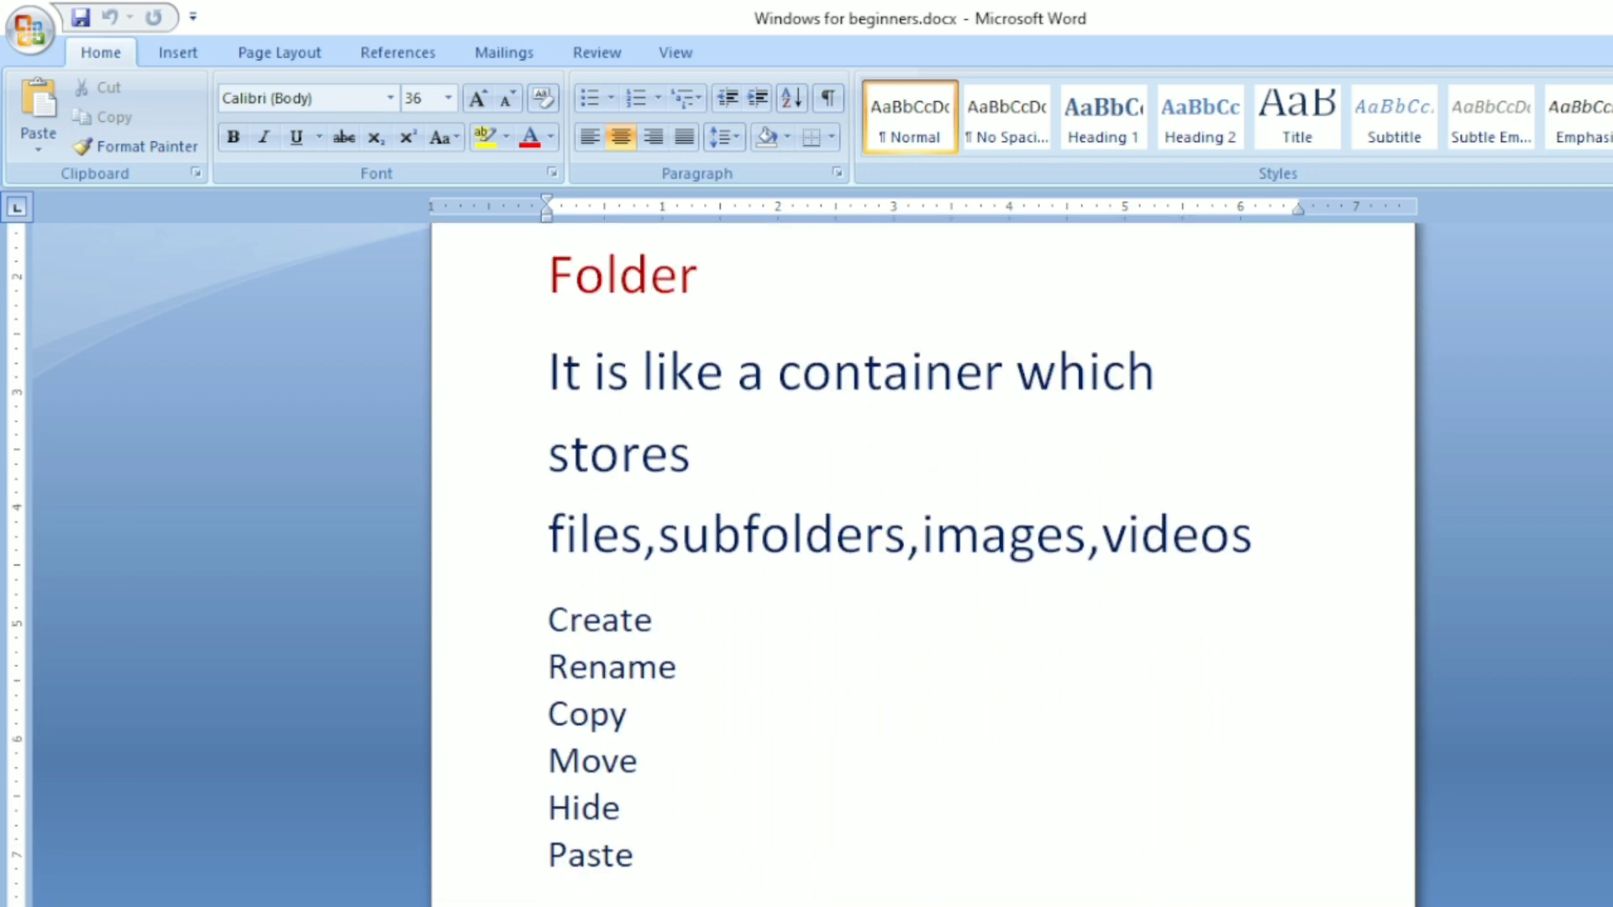
{"action": "scroll", "coordinate": [923, 563], "scroll_direction": "down", "scroll_amount": 7}
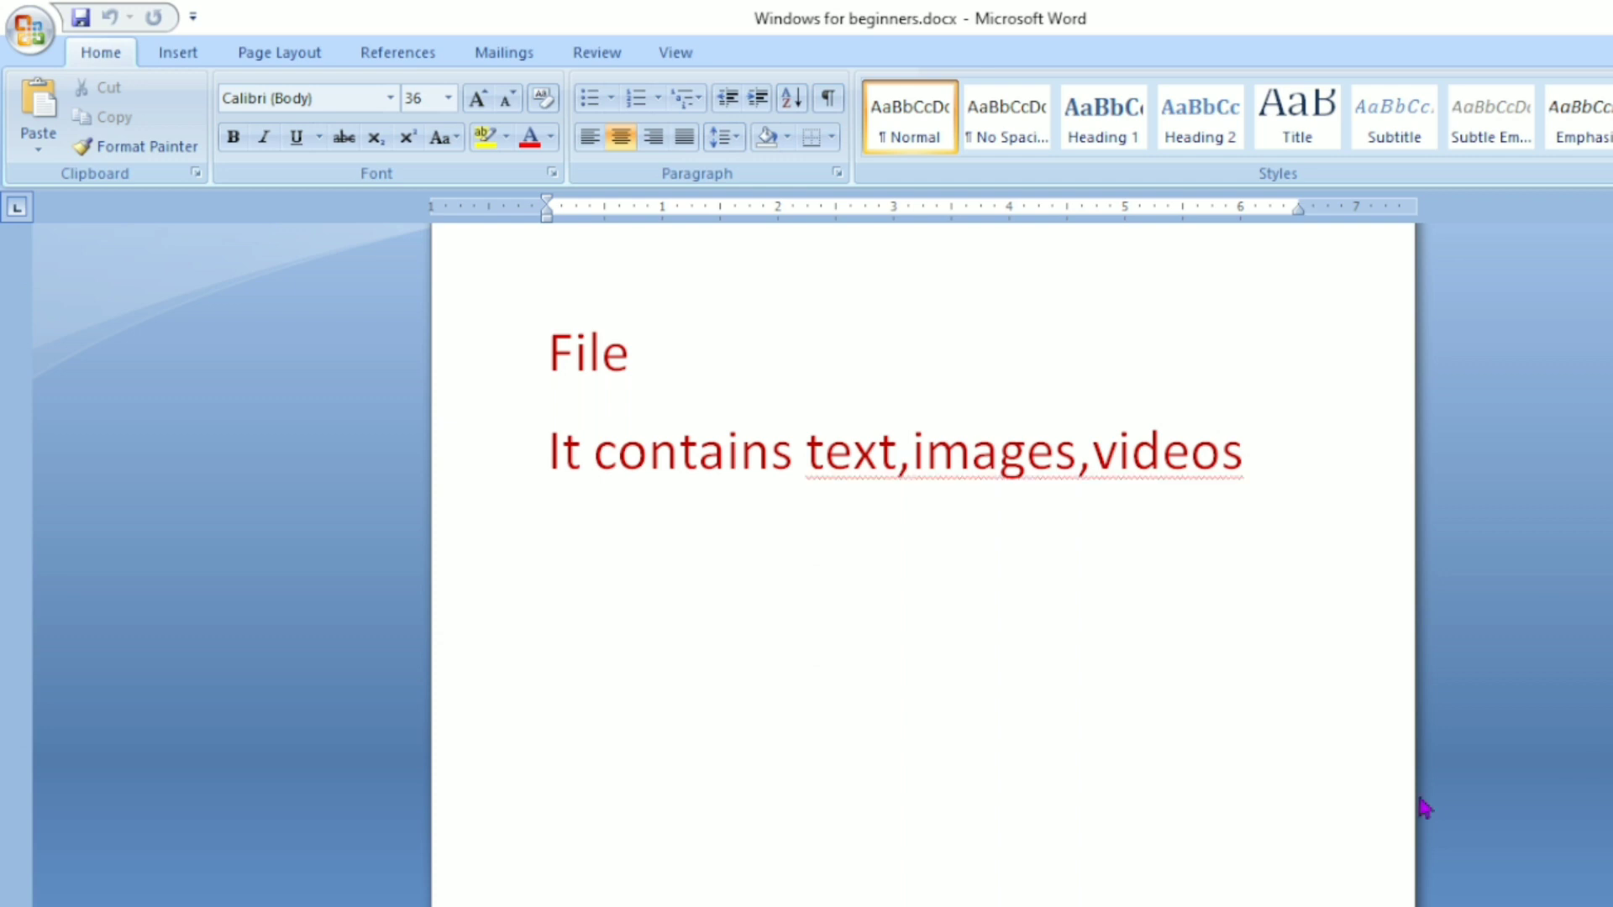
- Insert a space after "text," in the File description and write "Bio data" on a new line below it
{"action": "left_click", "coordinate": [919, 455]}
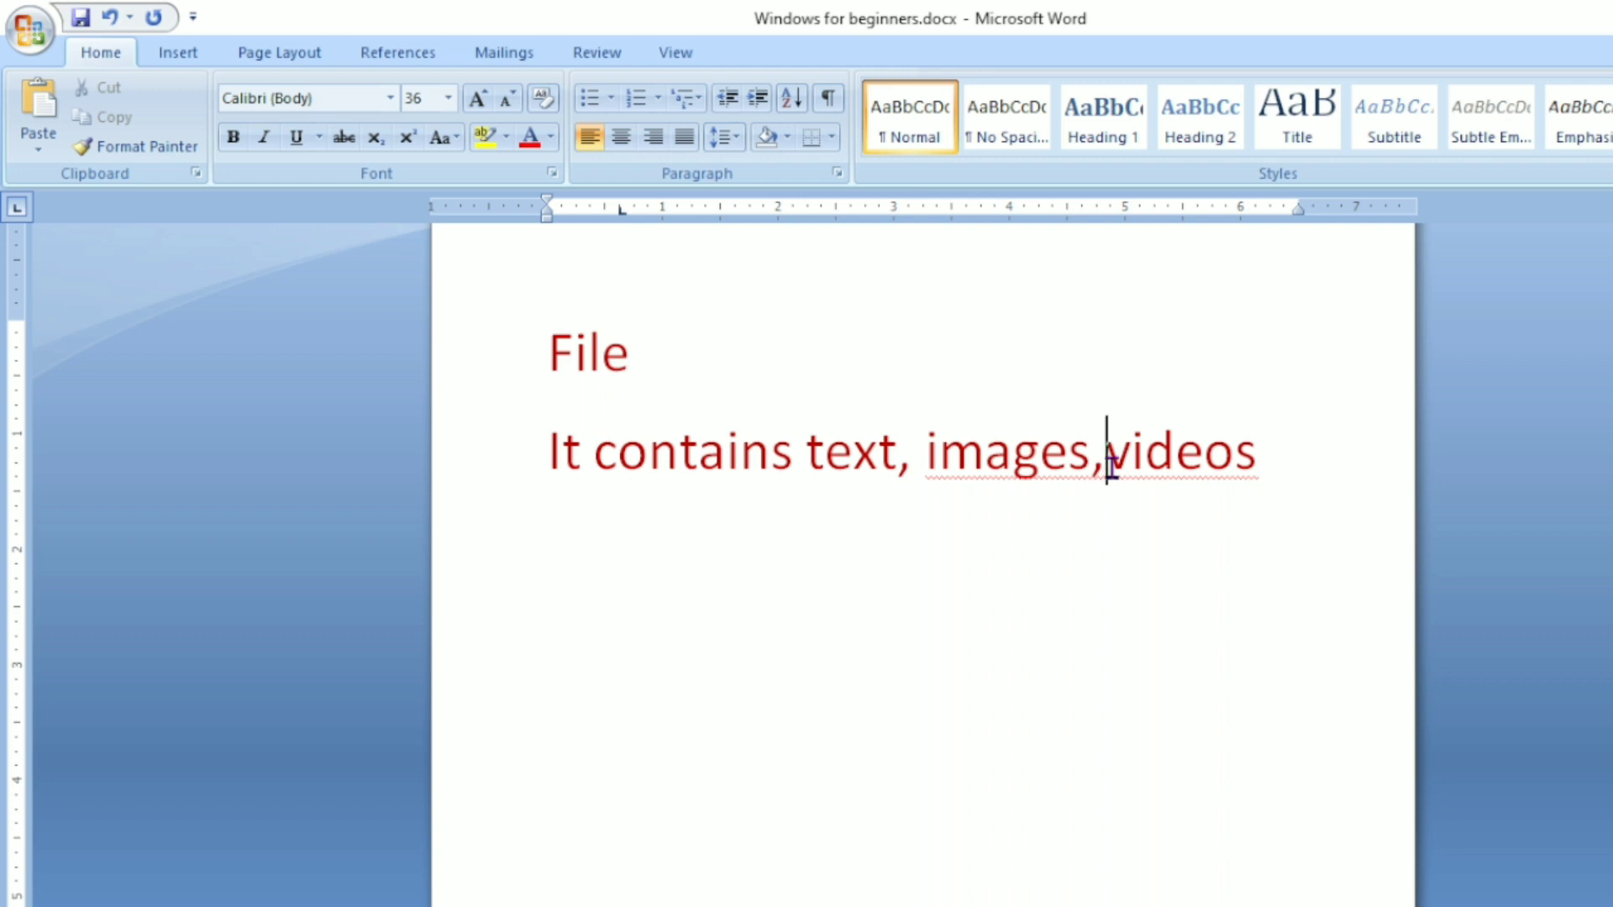
{"action": "left_click", "coordinate": [1109, 467]}
{"action": "left_click", "coordinate": [1262, 473]}
{"action": "key", "text": "Return"}
{"action": "type", "text": "Bio data"}
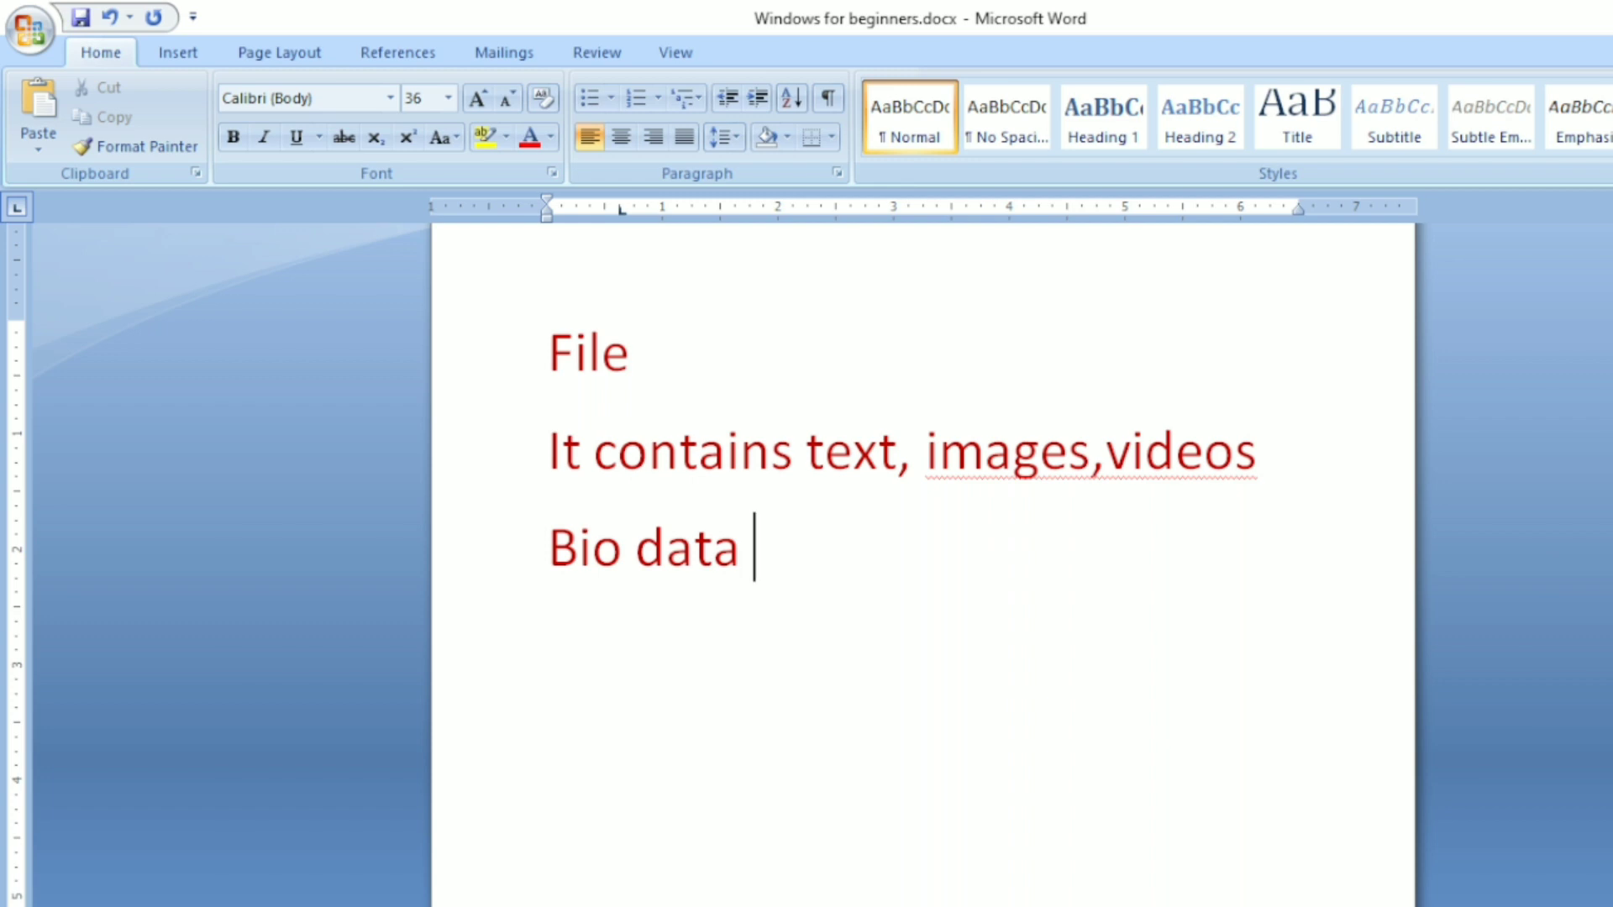
- Remove the blank lines between "Bio data" and the "Recycle Bin" heading
{"action": "scroll", "coordinate": [924, 563], "scroll_direction": "down", "scroll_amount": 5}
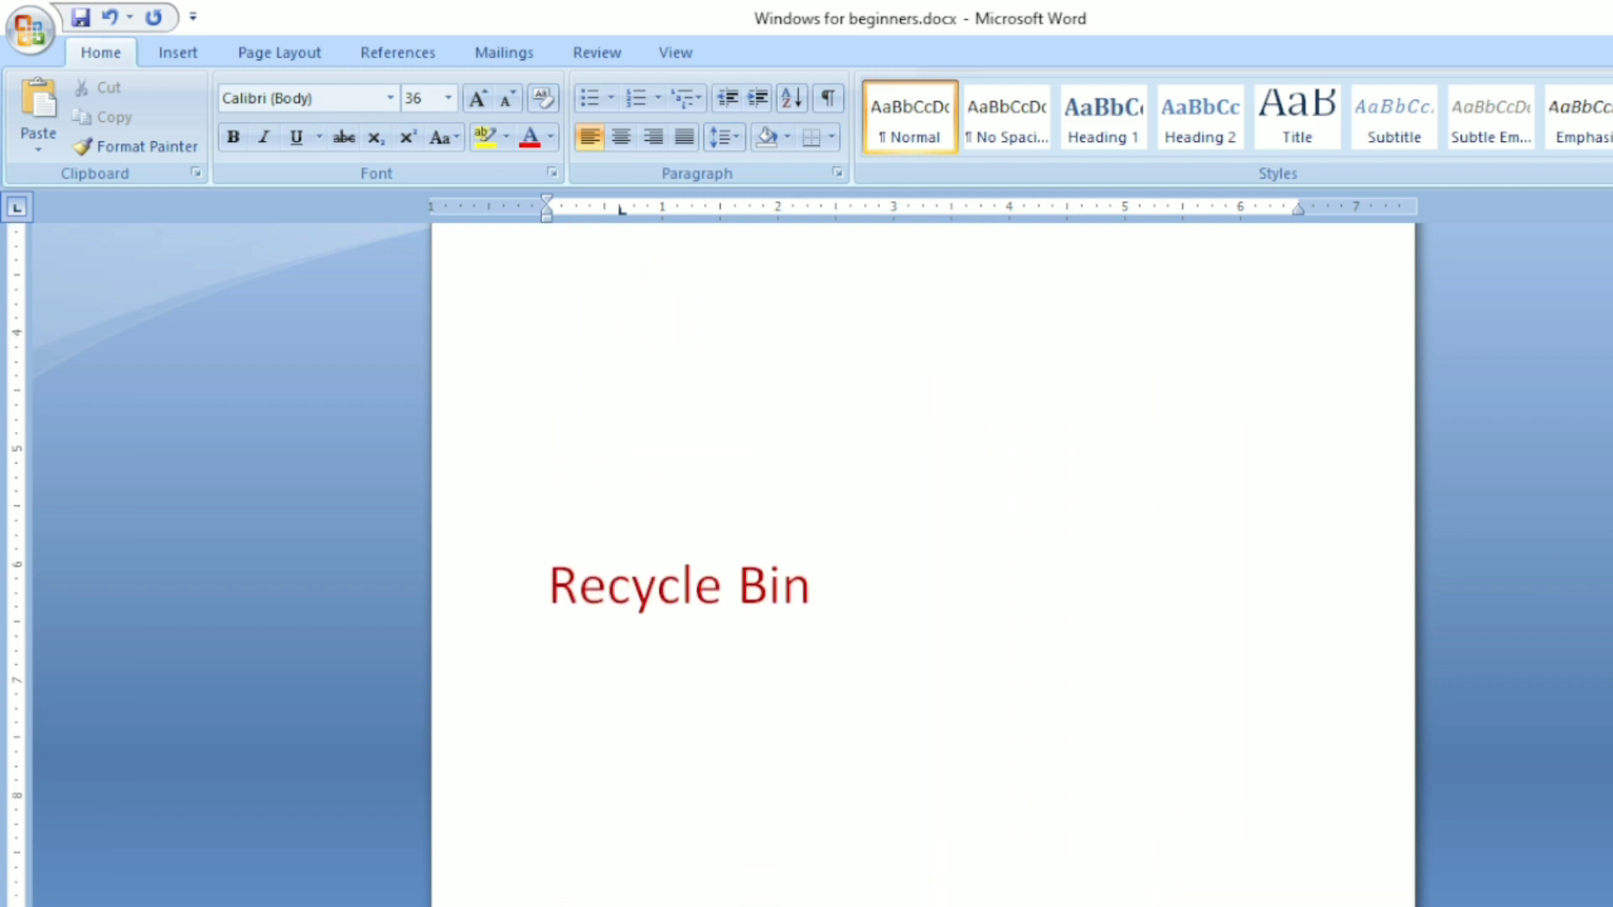
{"action": "scroll", "coordinate": [924, 563], "scroll_direction": "up", "scroll_amount": 2}
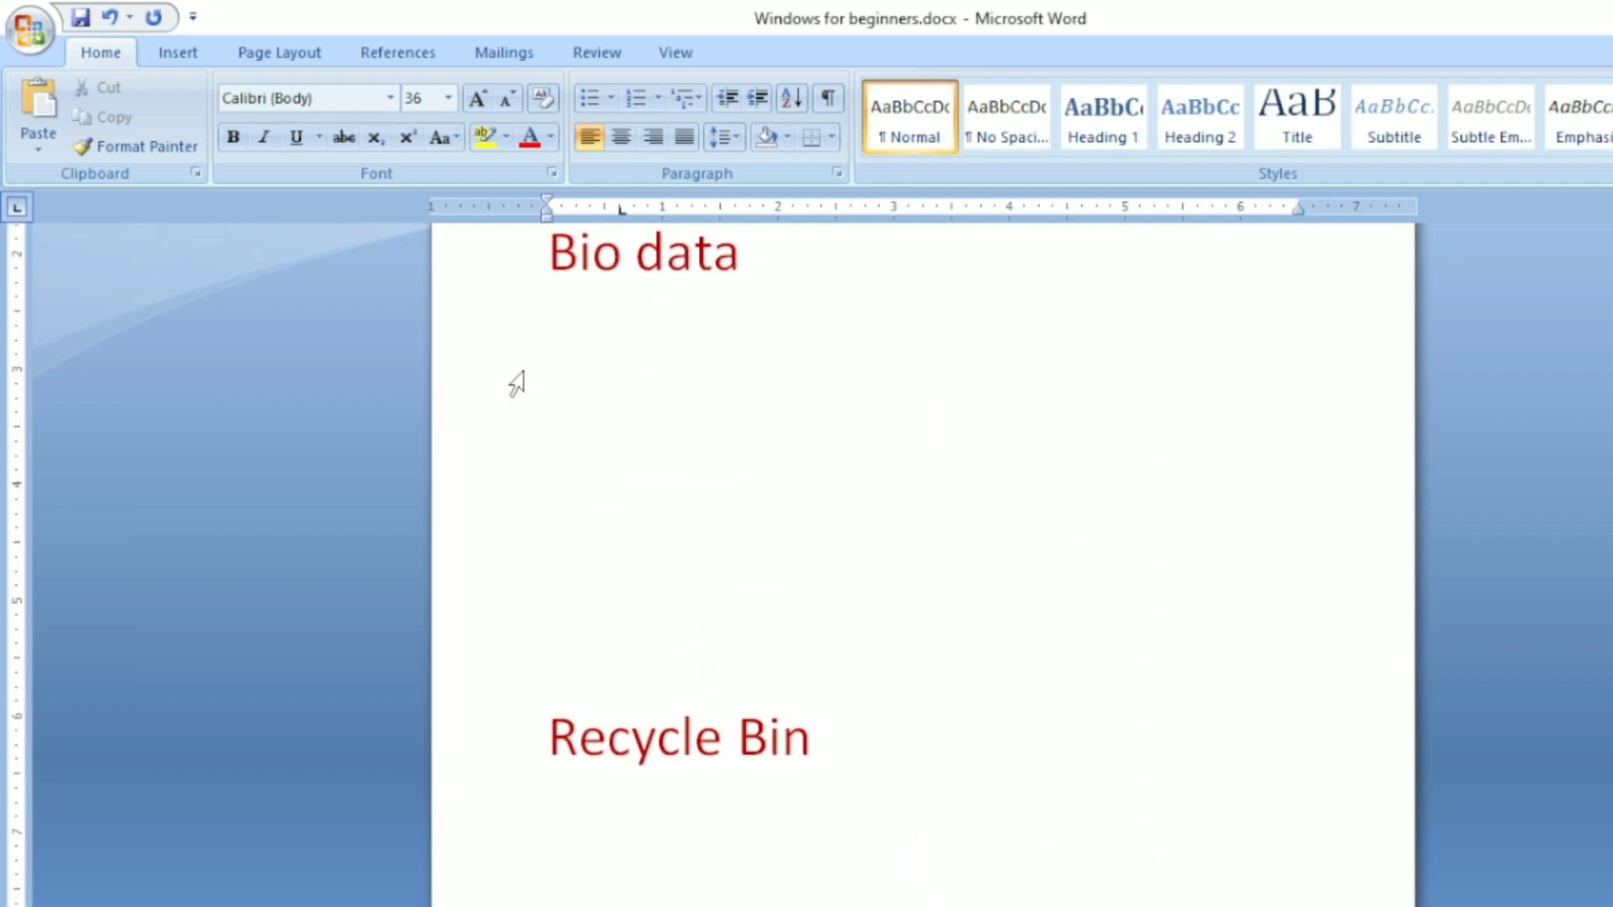
{"action": "left_click", "coordinate": [554, 377]}
{"action": "key", "text": "Delete"}
{"action": "key", "text": "Delete"}
{"action": "key", "text": "Delete"}
{"action": "key", "text": "Delete"}
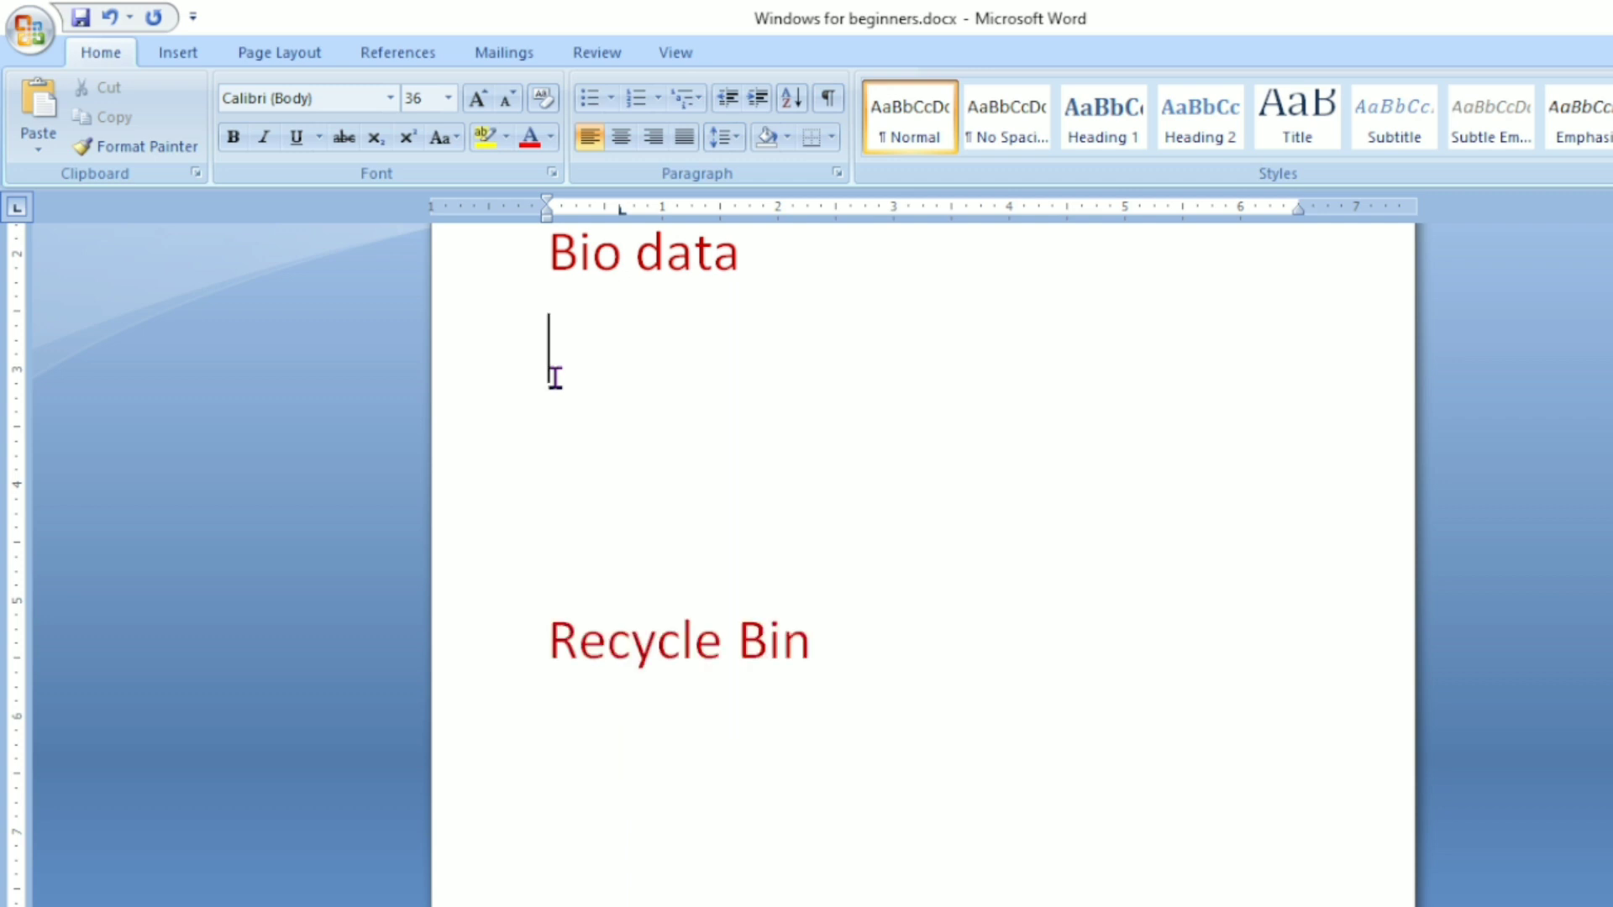
- Write ": it is place in which deleted fils or folders" after the "Recycle Bin" heading
{"action": "left_click", "coordinate": [811, 349]}
{"action": "type", "text": ": it is p"}
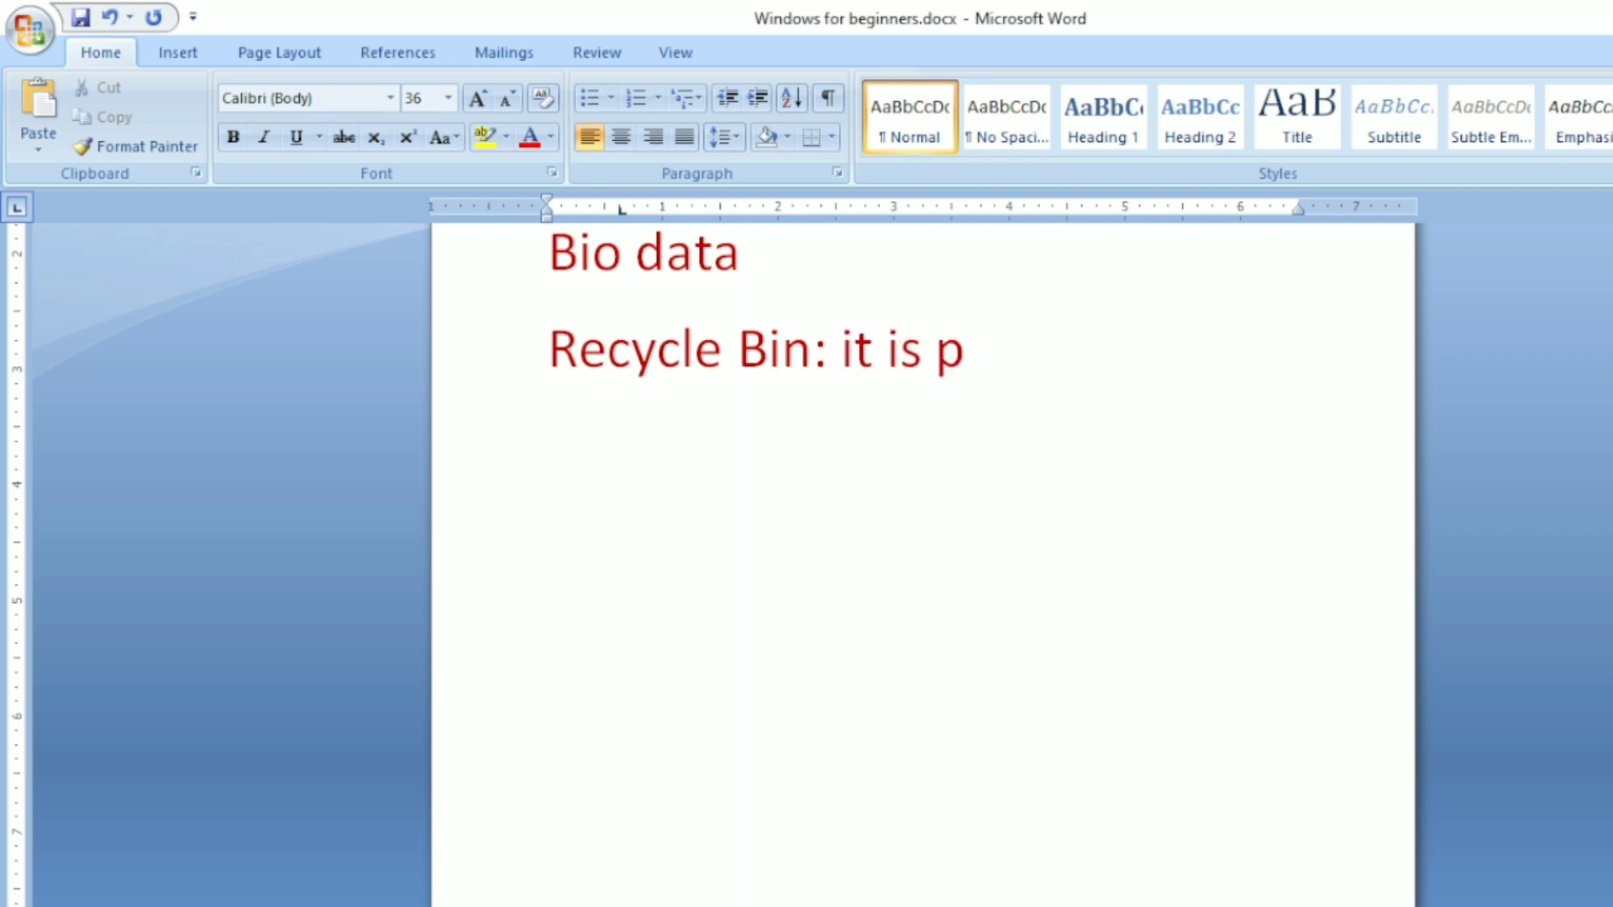
{"action": "type", "text": "lace i"}
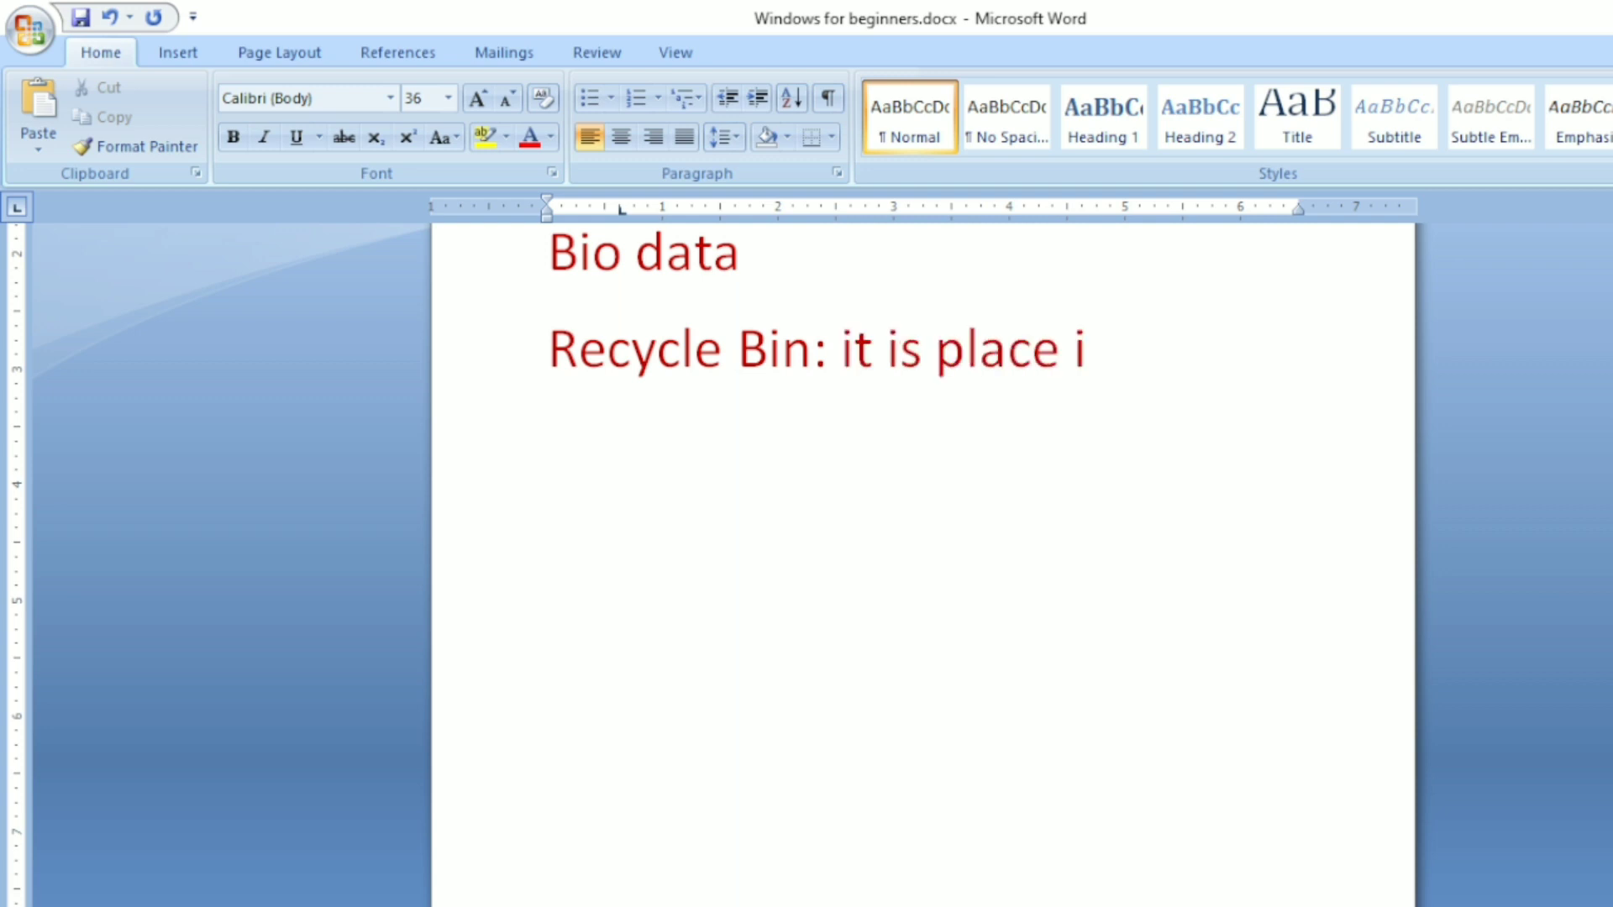
{"action": "type", "text": "n w"}
{"action": "type", "text": "h"}
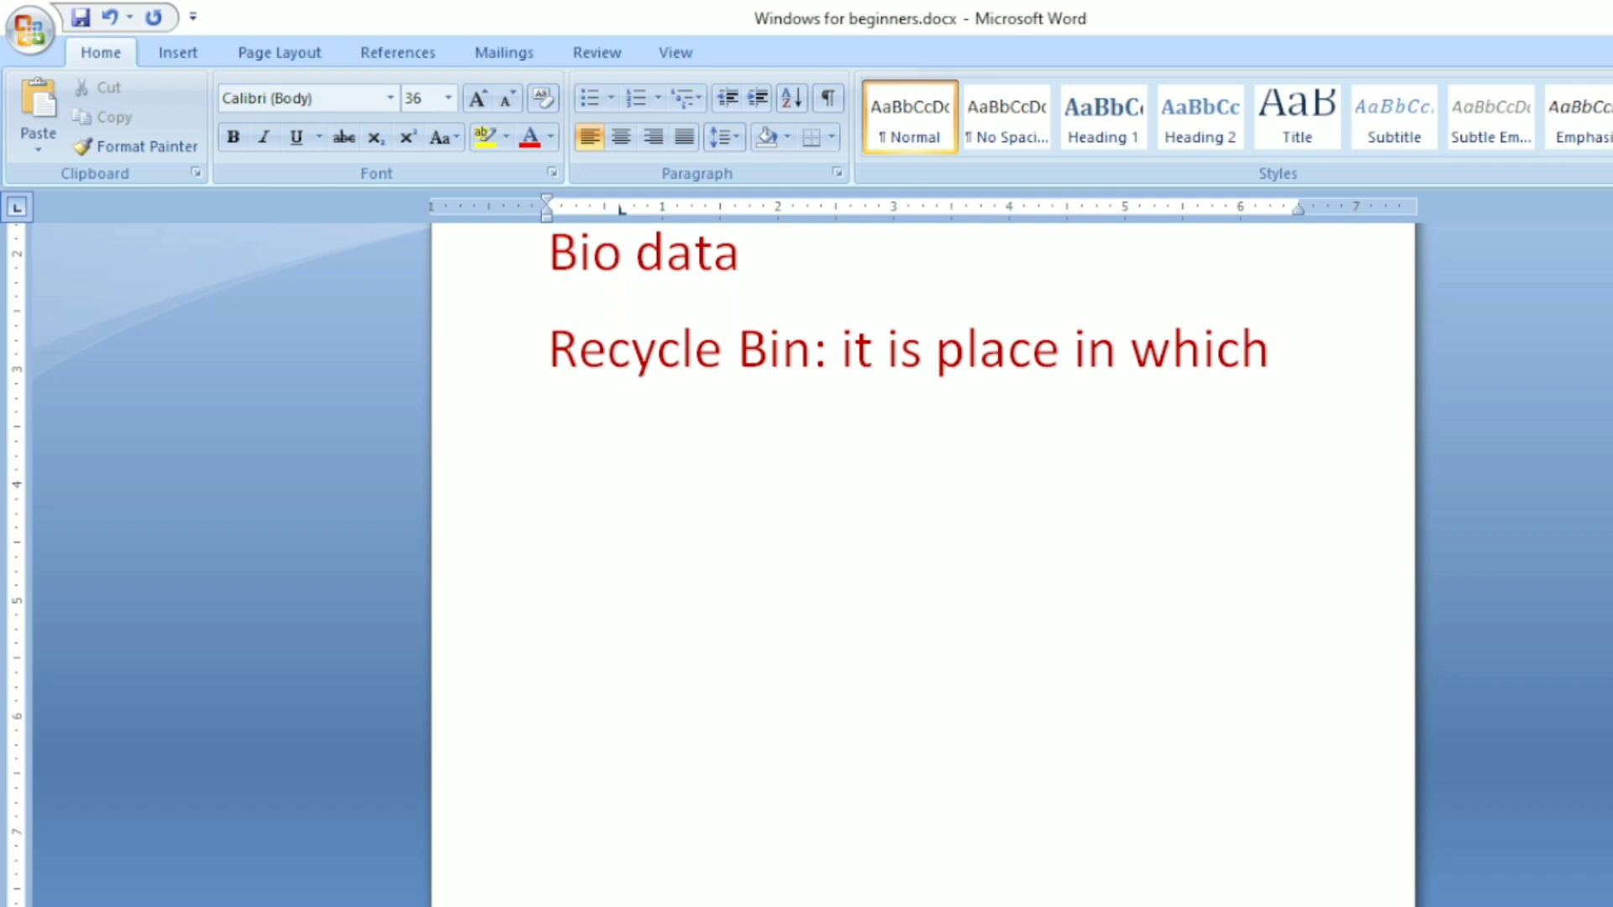
{"action": "type", "text": " deleted "}
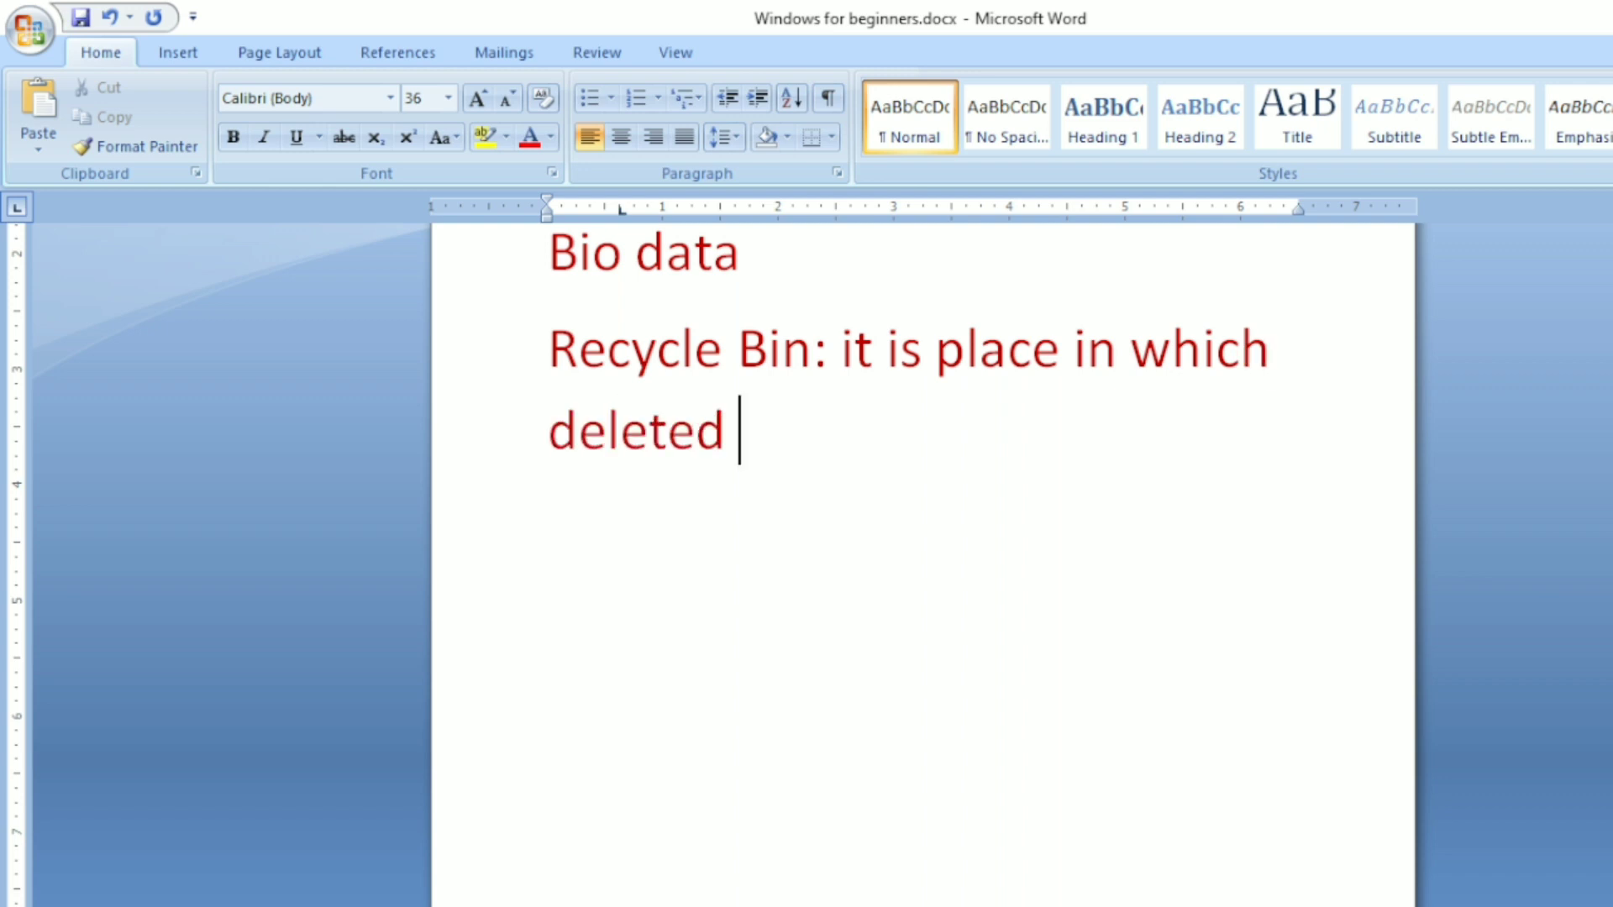
{"action": "type", "text": "fils or folders"}
- Correct the misspelled word "fils" to "files" in the Recycle Bin description
{"action": "key", "text": "Left"}
{"action": "key", "text": "Left"}
{"action": "key", "text": "Left"}
{"action": "key", "text": "Left"}
{"action": "key", "text": "Left"}
{"action": "key", "text": "Left"}
{"action": "key", "text": "Left"}
{"action": "key", "text": "Left"}
{"action": "key", "text": "Left"}
{"action": "key", "text": "Left"}
{"action": "key", "text": "Left"}
{"action": "key", "text": "Left"}
{"action": "key", "text": "Left"}
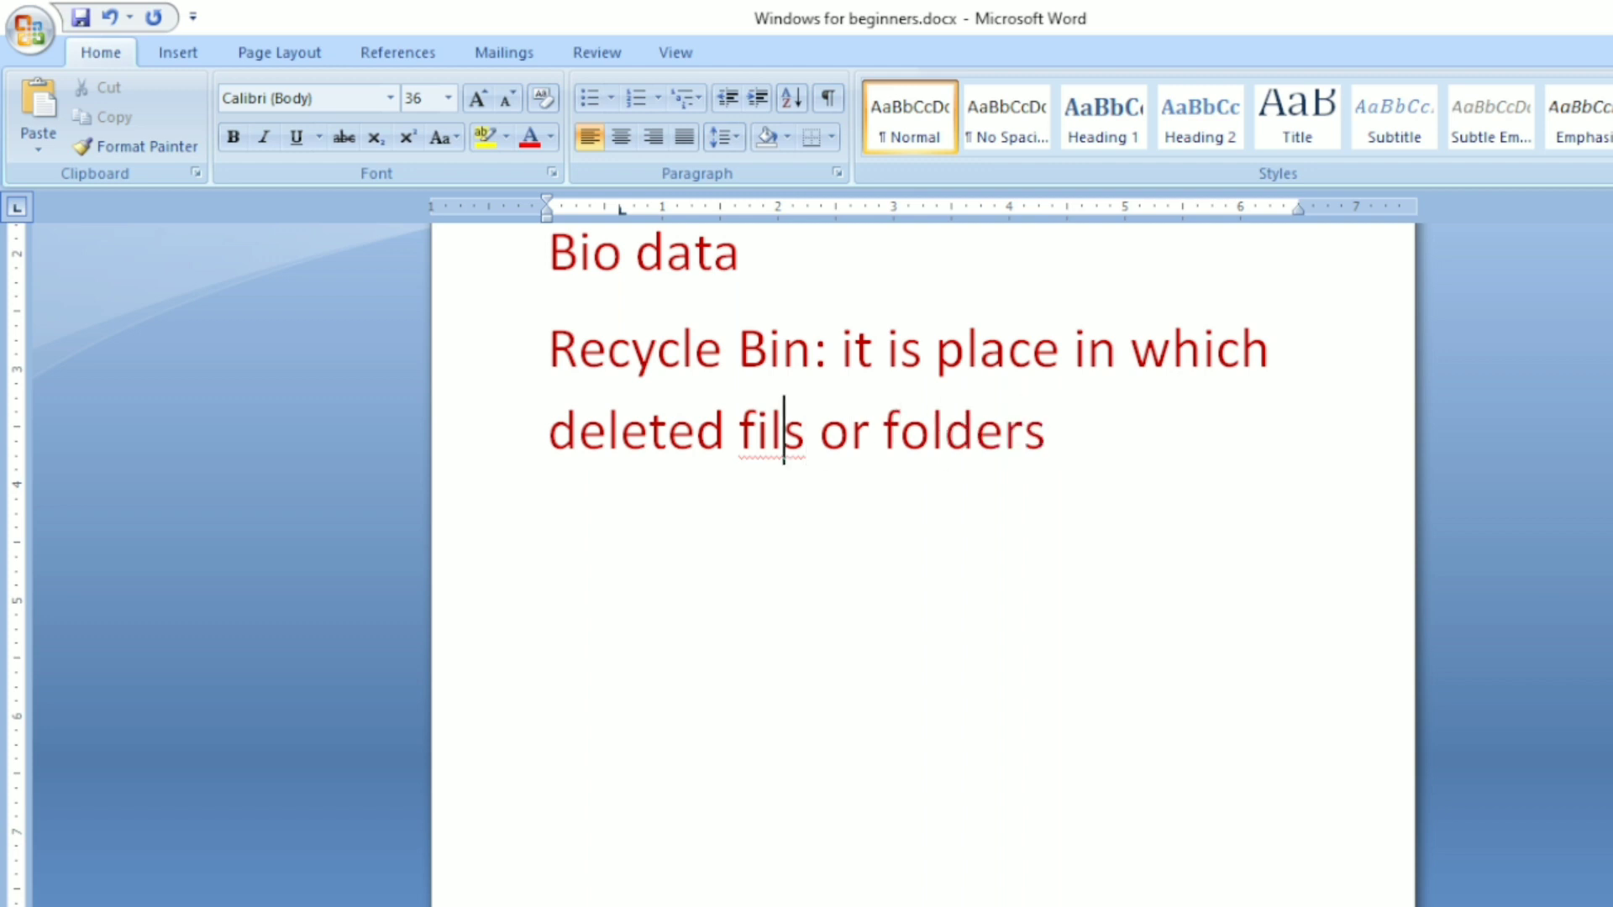
{"action": "type", "text": "e"}
- Complete the Recycle Bin description by adding "are kept" at its end
{"action": "key", "text": "Right"}
{"action": "key", "text": "Right"}
{"action": "key", "text": "Right"}
{"action": "key", "text": "Right"}
{"action": "key", "text": "Right"}
{"action": "key", "text": "Right"}
{"action": "key", "text": "Right"}
{"action": "key", "text": "Right"}
{"action": "key", "text": "Right"}
{"action": "key", "text": "Right"}
{"action": "key", "text": "Right"}
{"action": "type", "text": "are kept"}
- Change the font colour of "it is place in which deleted files or folders are kept" to black
{"action": "left_click_drag", "start_coordinate": [855, 351], "coordinate": [1255, 445]}
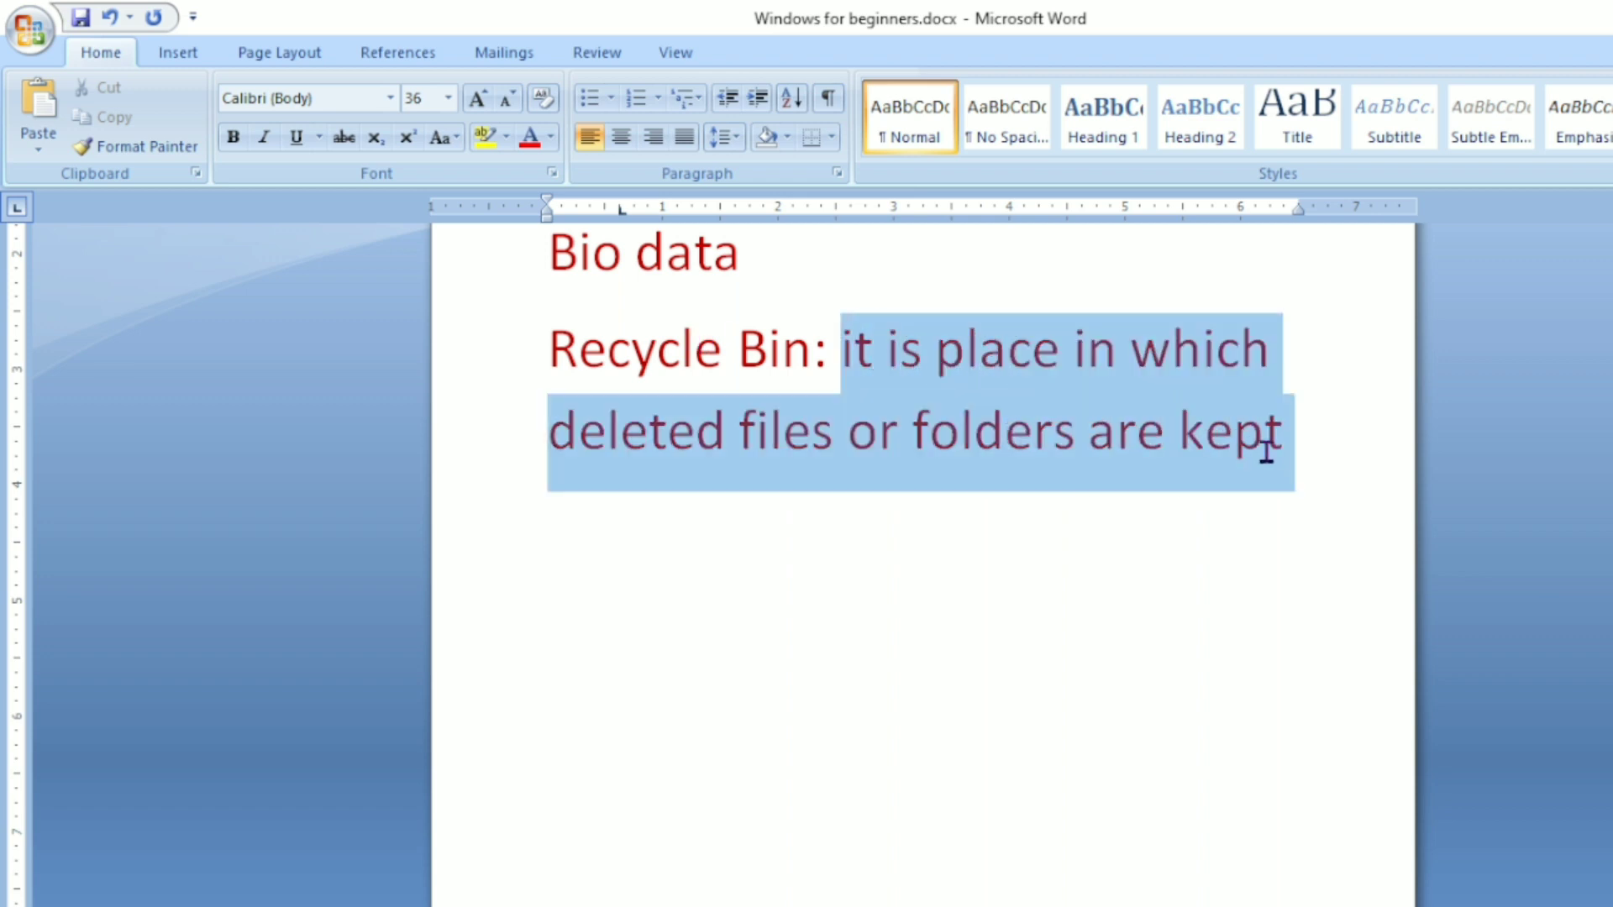
{"action": "left_click", "coordinate": [552, 137]}
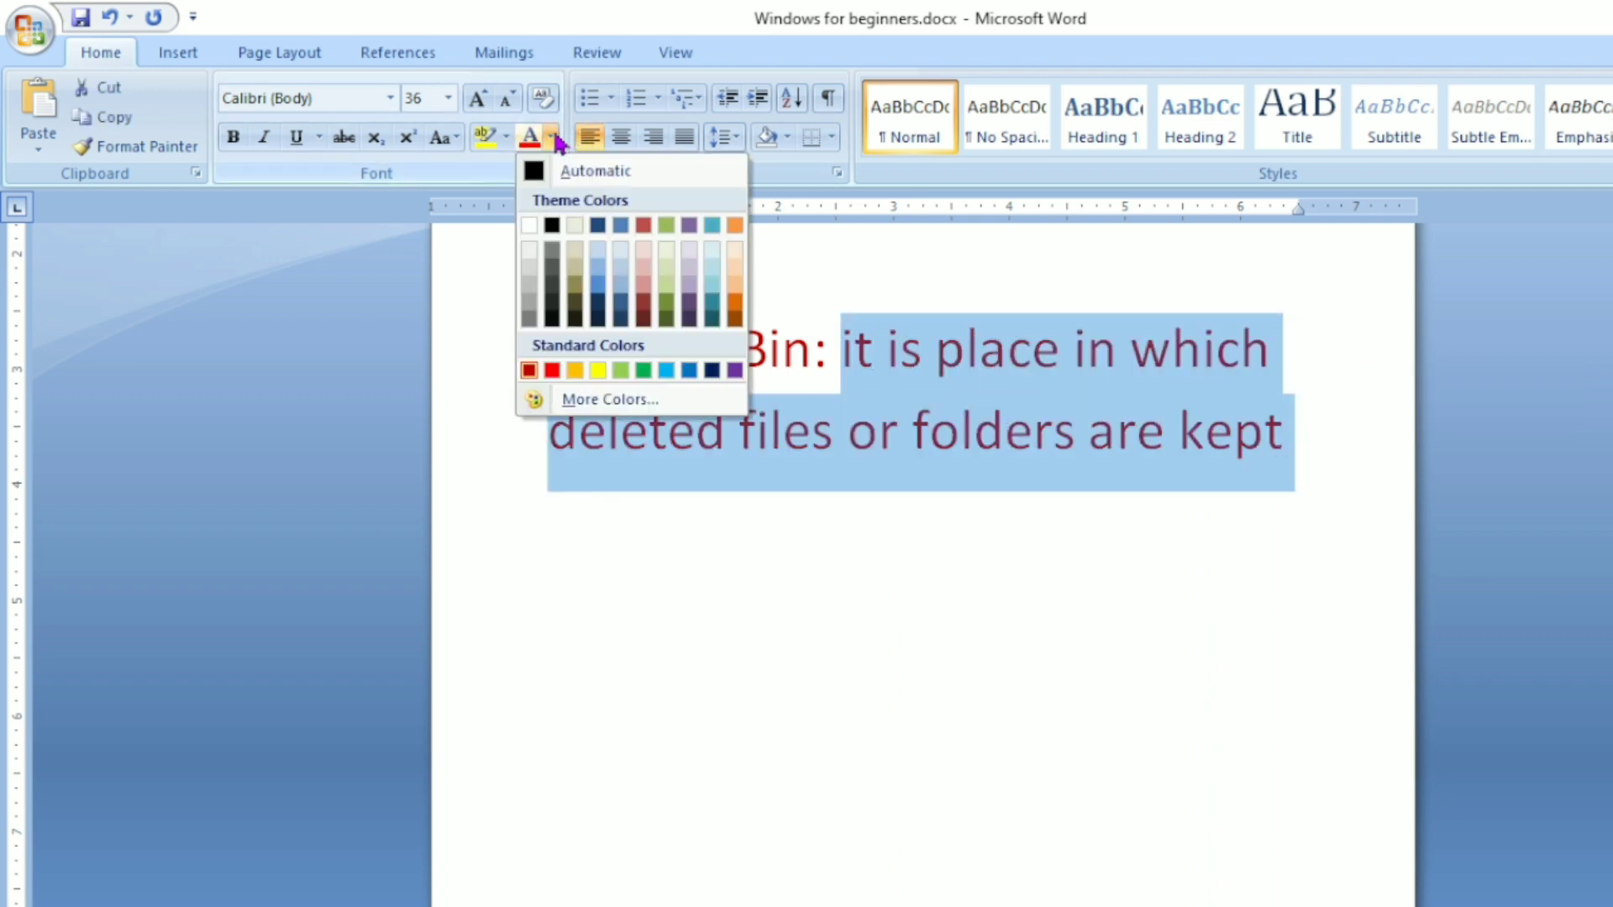
{"action": "left_click", "coordinate": [553, 227]}
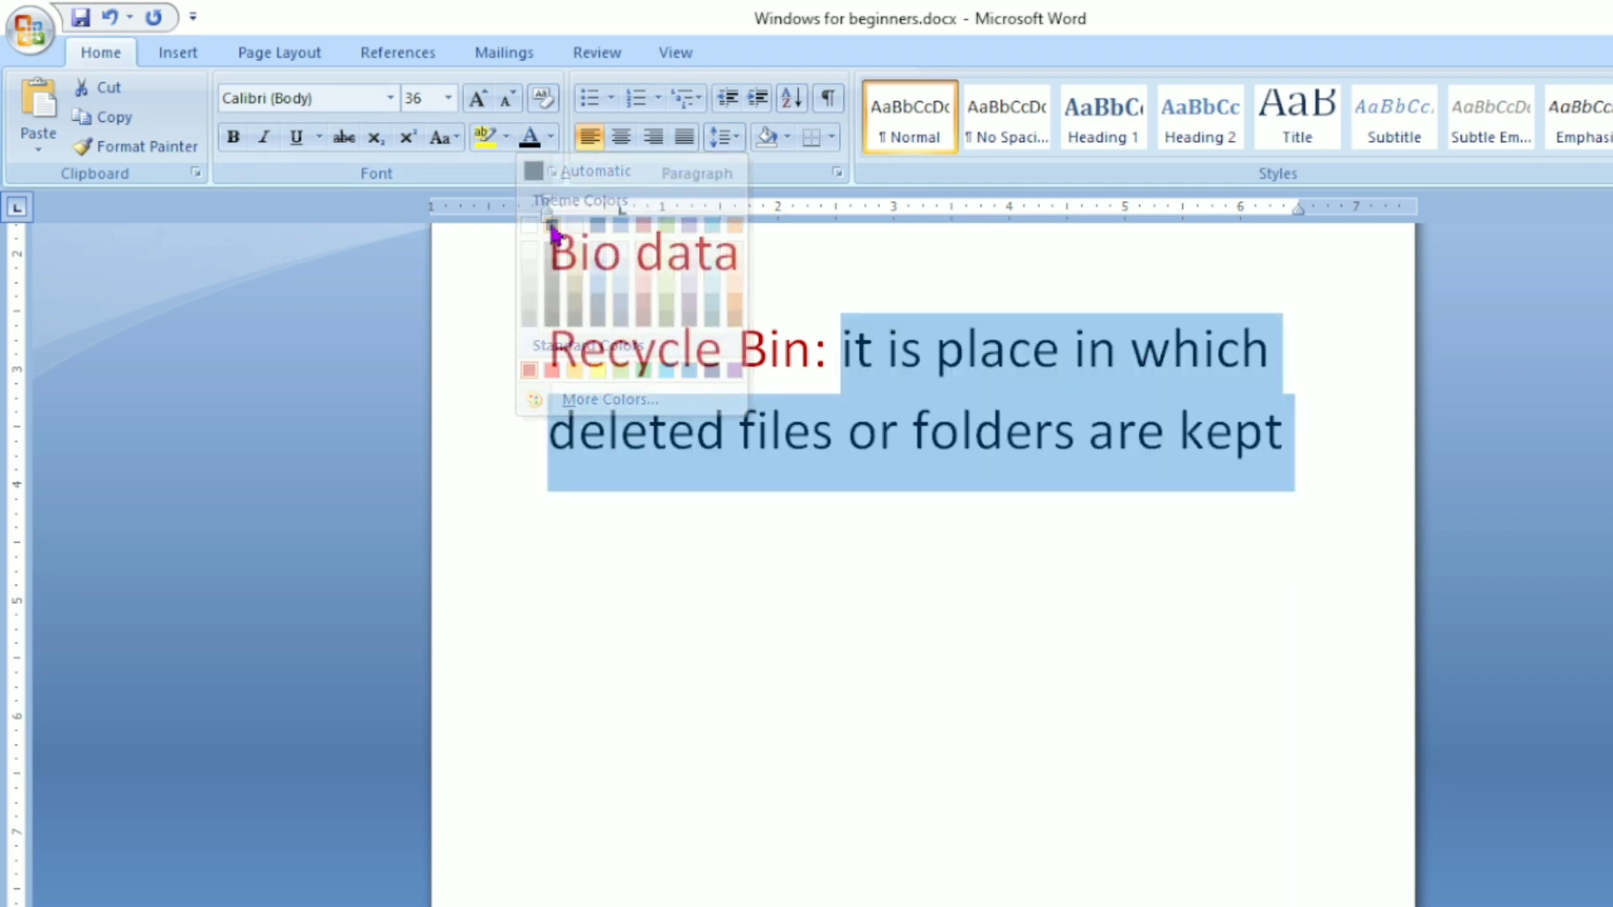
{"action": "left_click", "coordinate": [871, 588]}
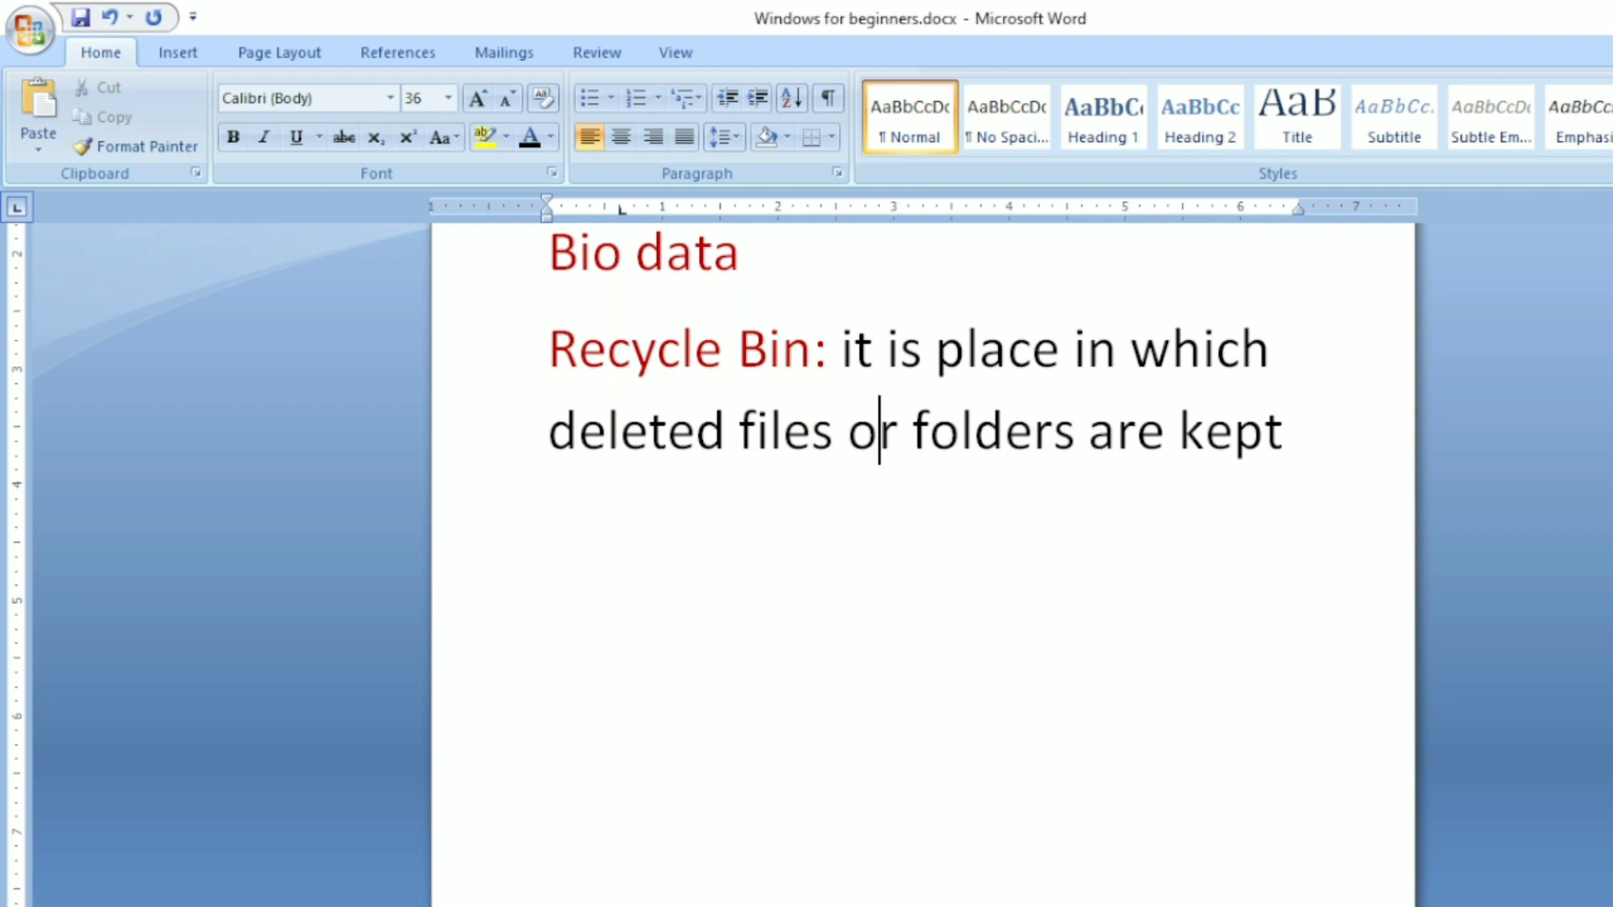
- Close the Word document without saving its changes, and close the "college" folder window
{"action": "key", "text": "alt+F4"}
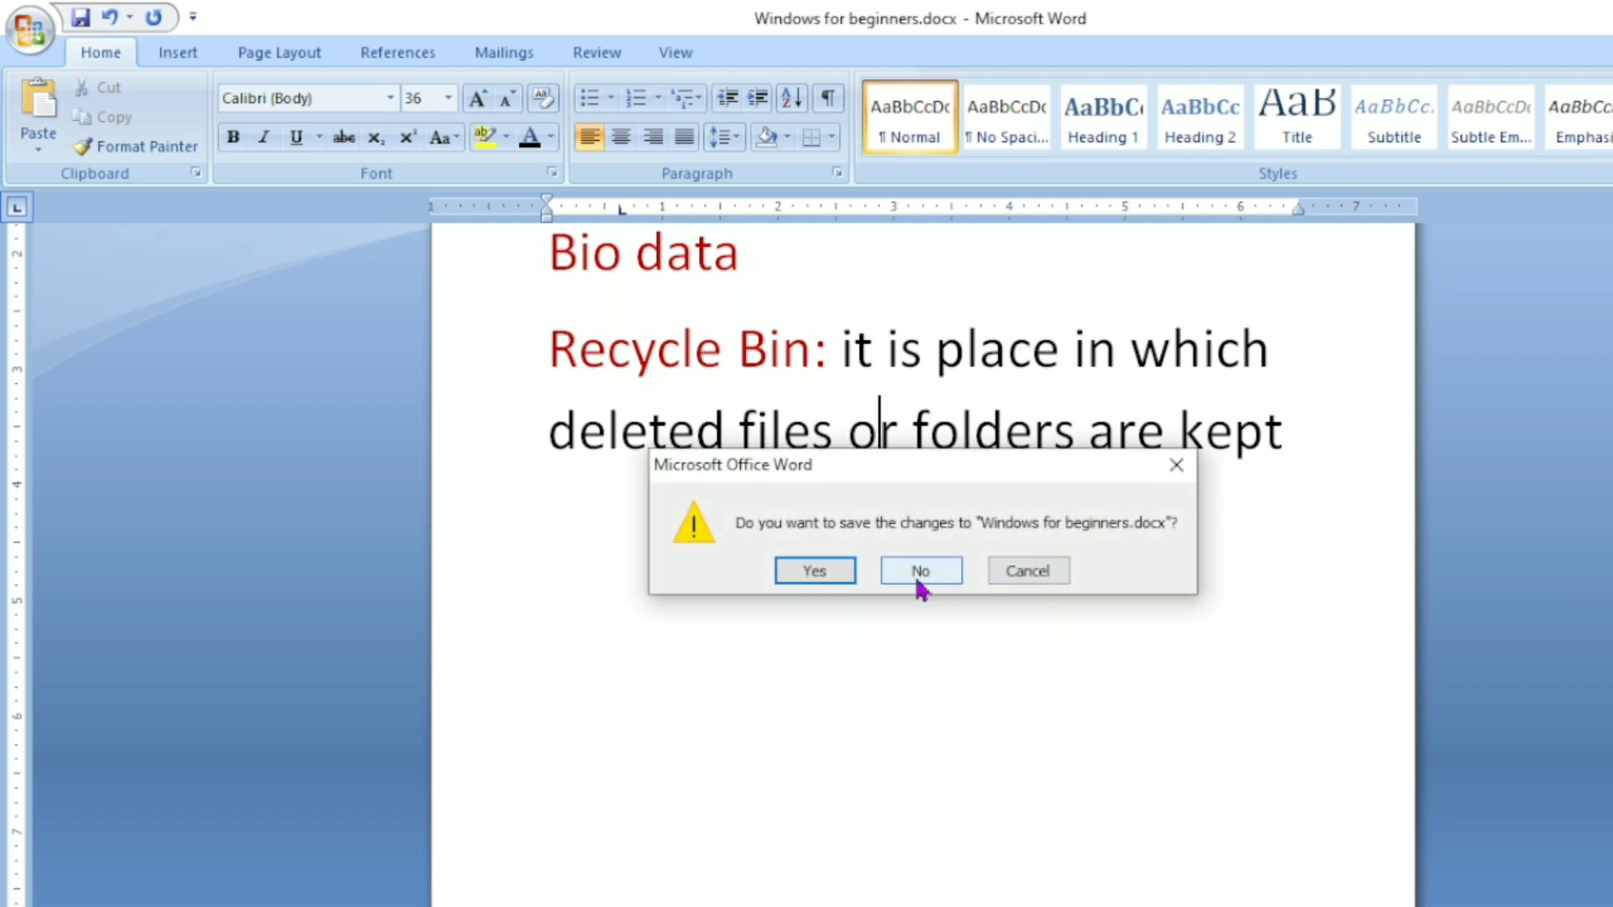
{"action": "left_click", "coordinate": [918, 576]}
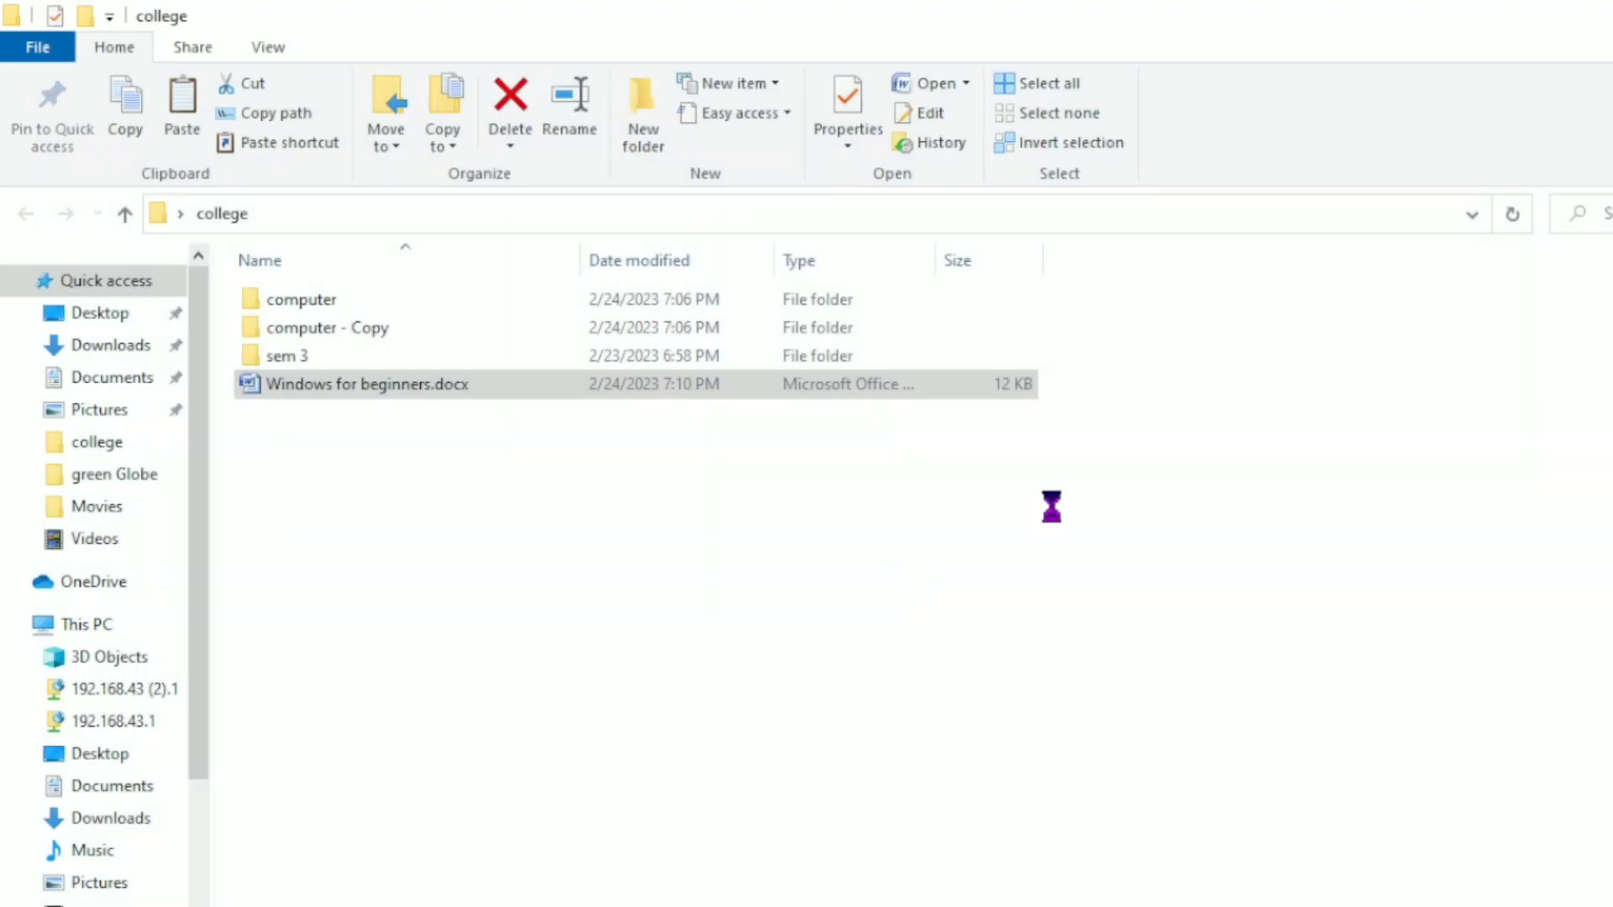
{"action": "key", "text": "alt+F4"}
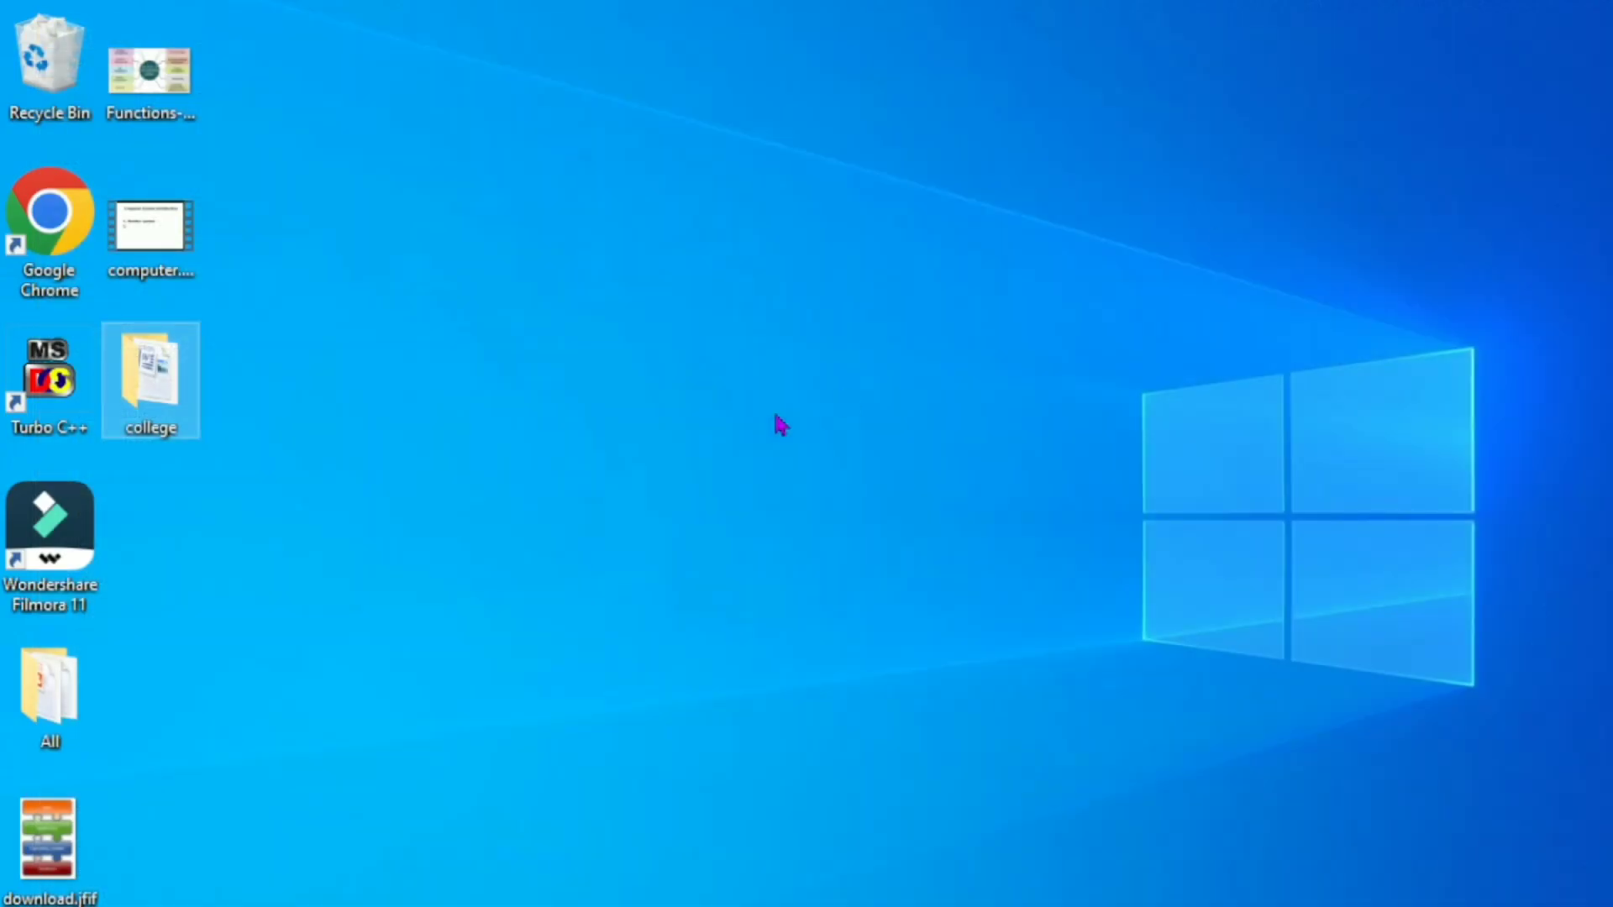
- Delete the "college" folder from the desktop and restore it from the Recycle Bin
{"action": "right_click", "coordinate": [145, 378]}
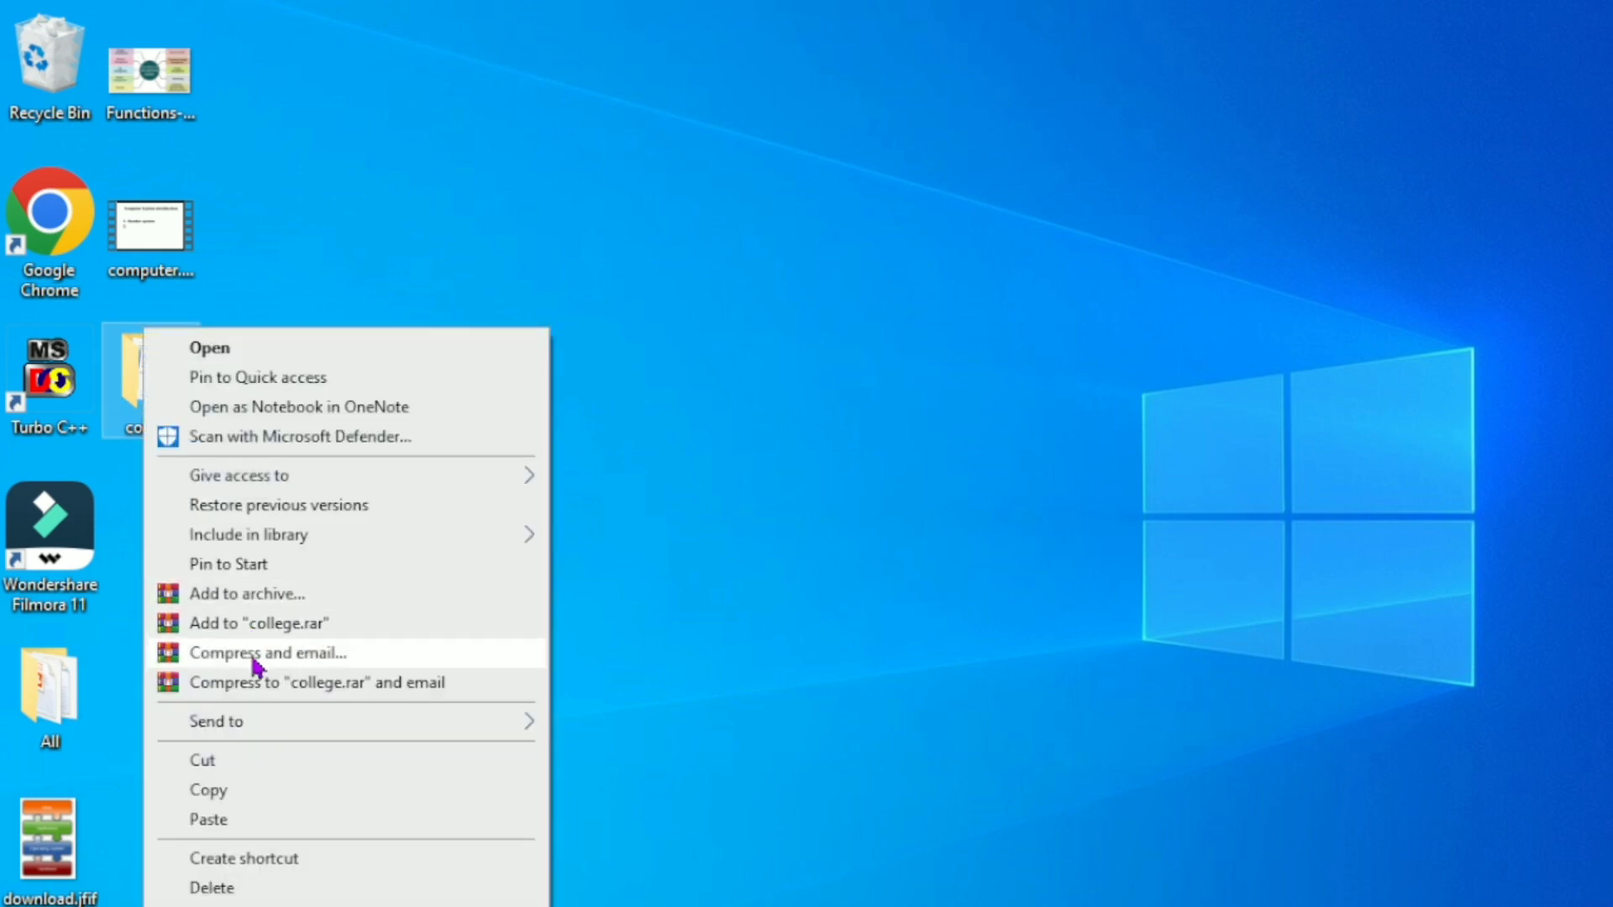
{"action": "left_click", "coordinate": [213, 888]}
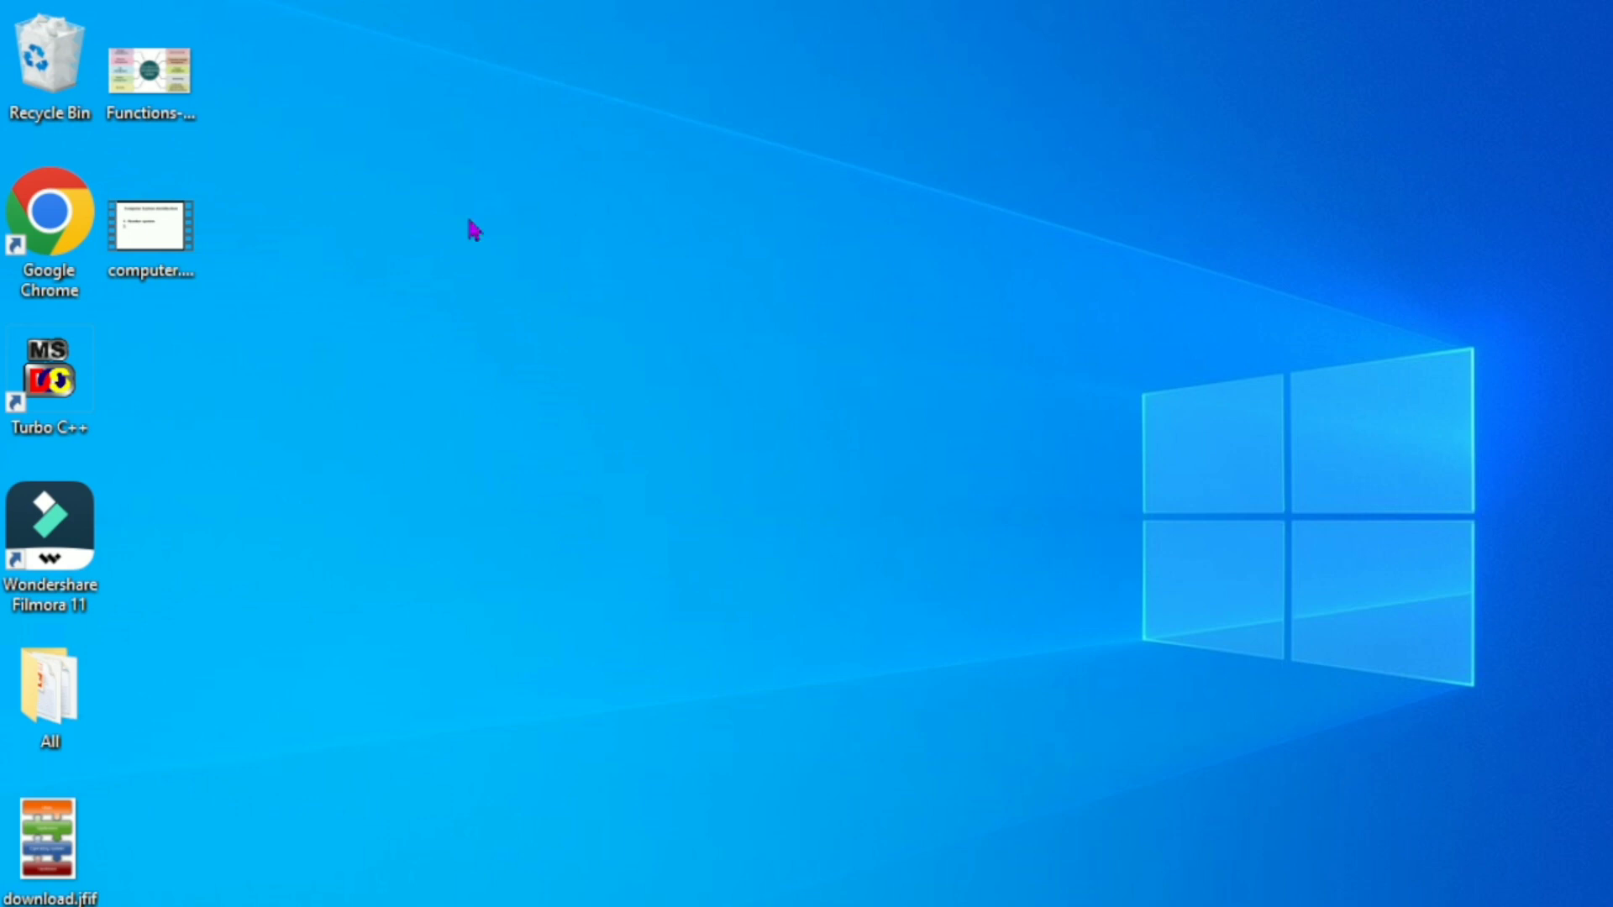
{"action": "double_click", "coordinate": [67, 79]}
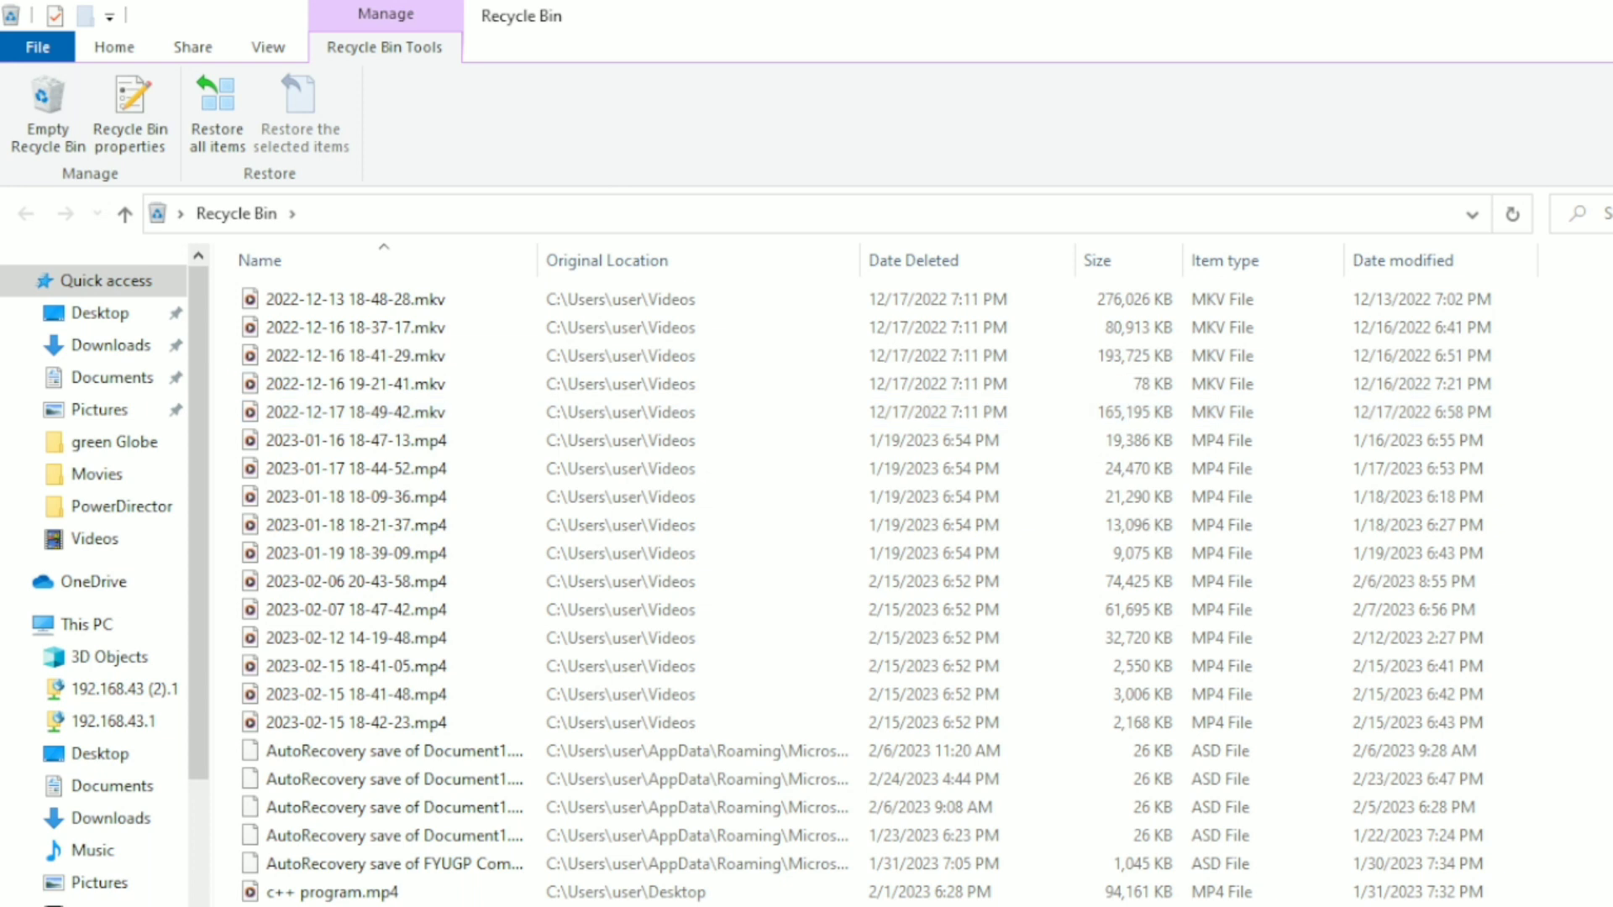
{"action": "scroll", "coordinate": [867, 588], "scroll_direction": "down", "scroll_amount": 1}
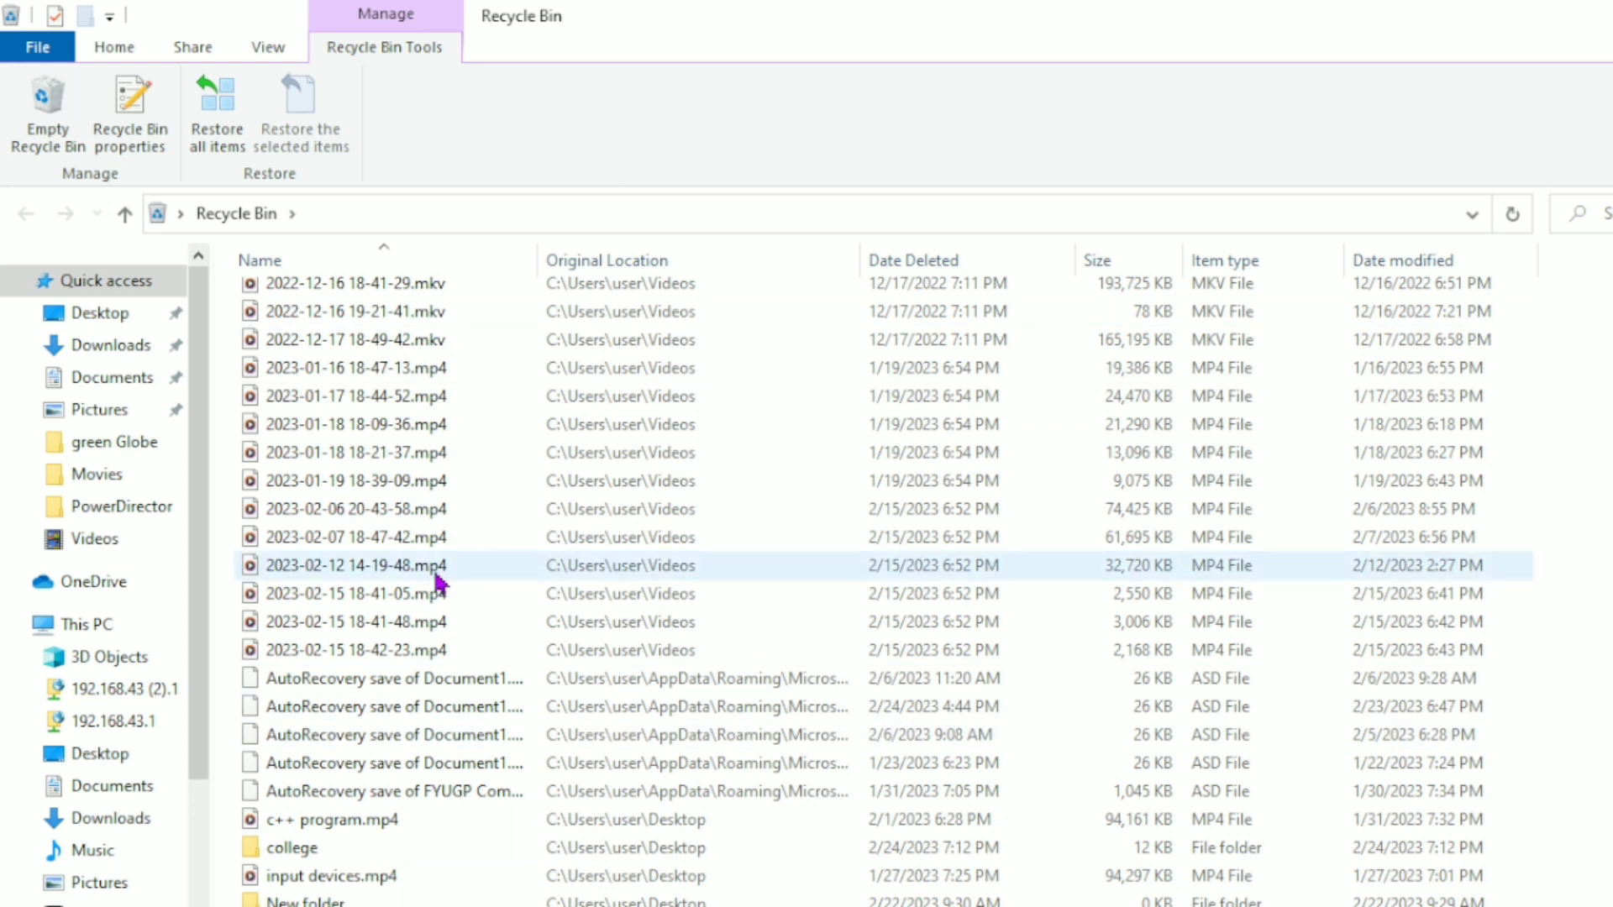
{"action": "right_click", "coordinate": [298, 857]}
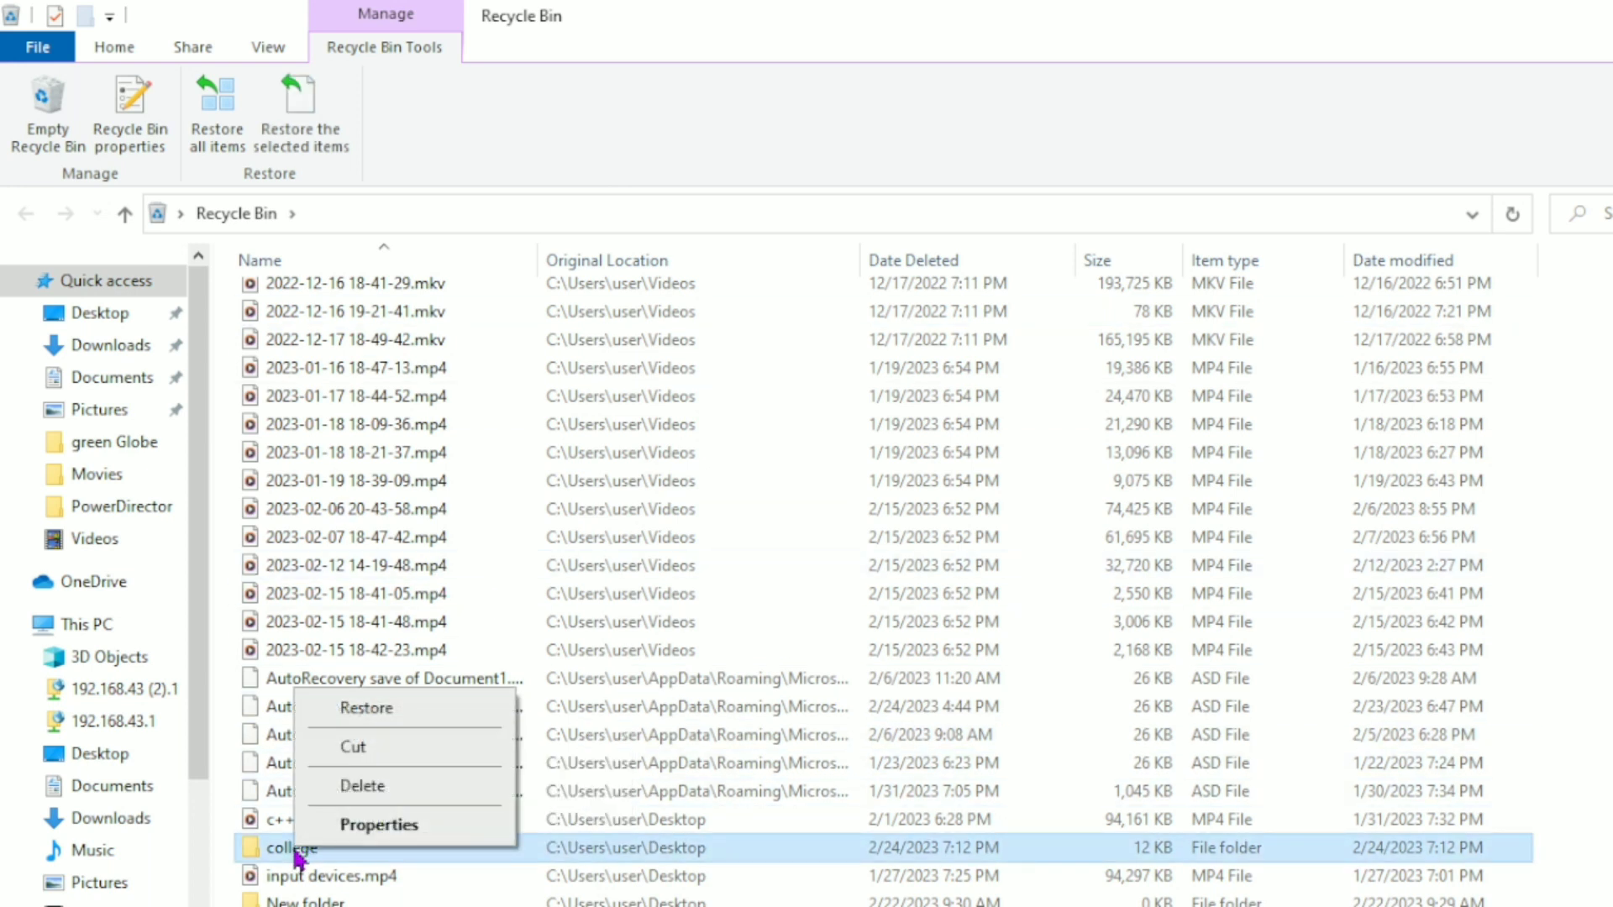
{"action": "left_click", "coordinate": [366, 709]}
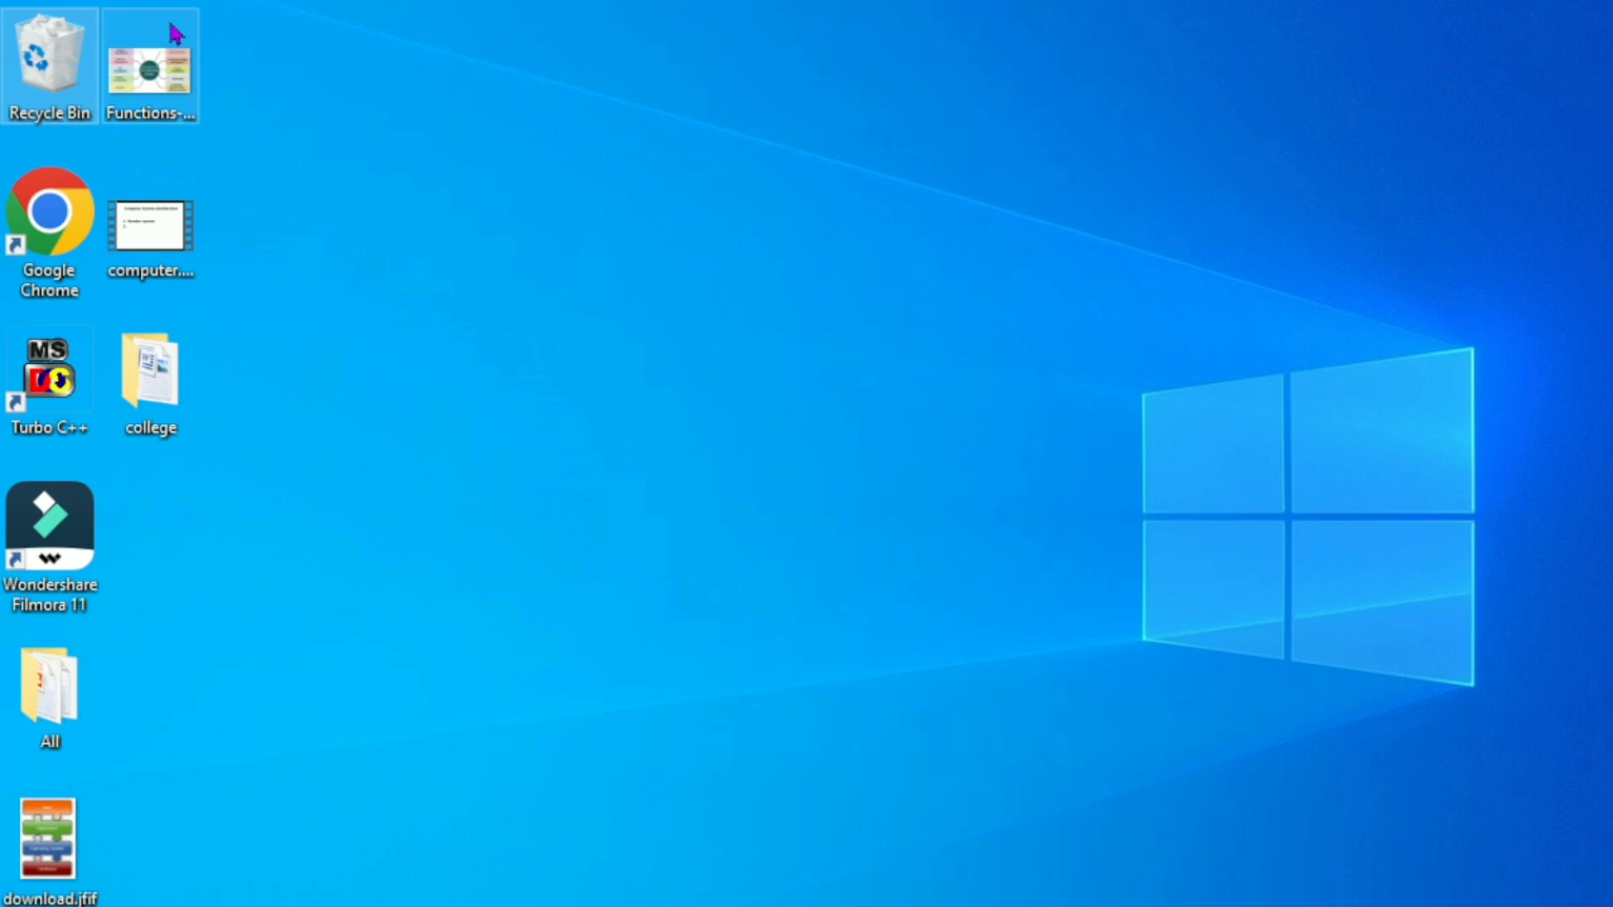
- Empty the Recycle Bin, permanently deleting all the items in it
{"action": "double_click", "coordinate": [59, 91]}
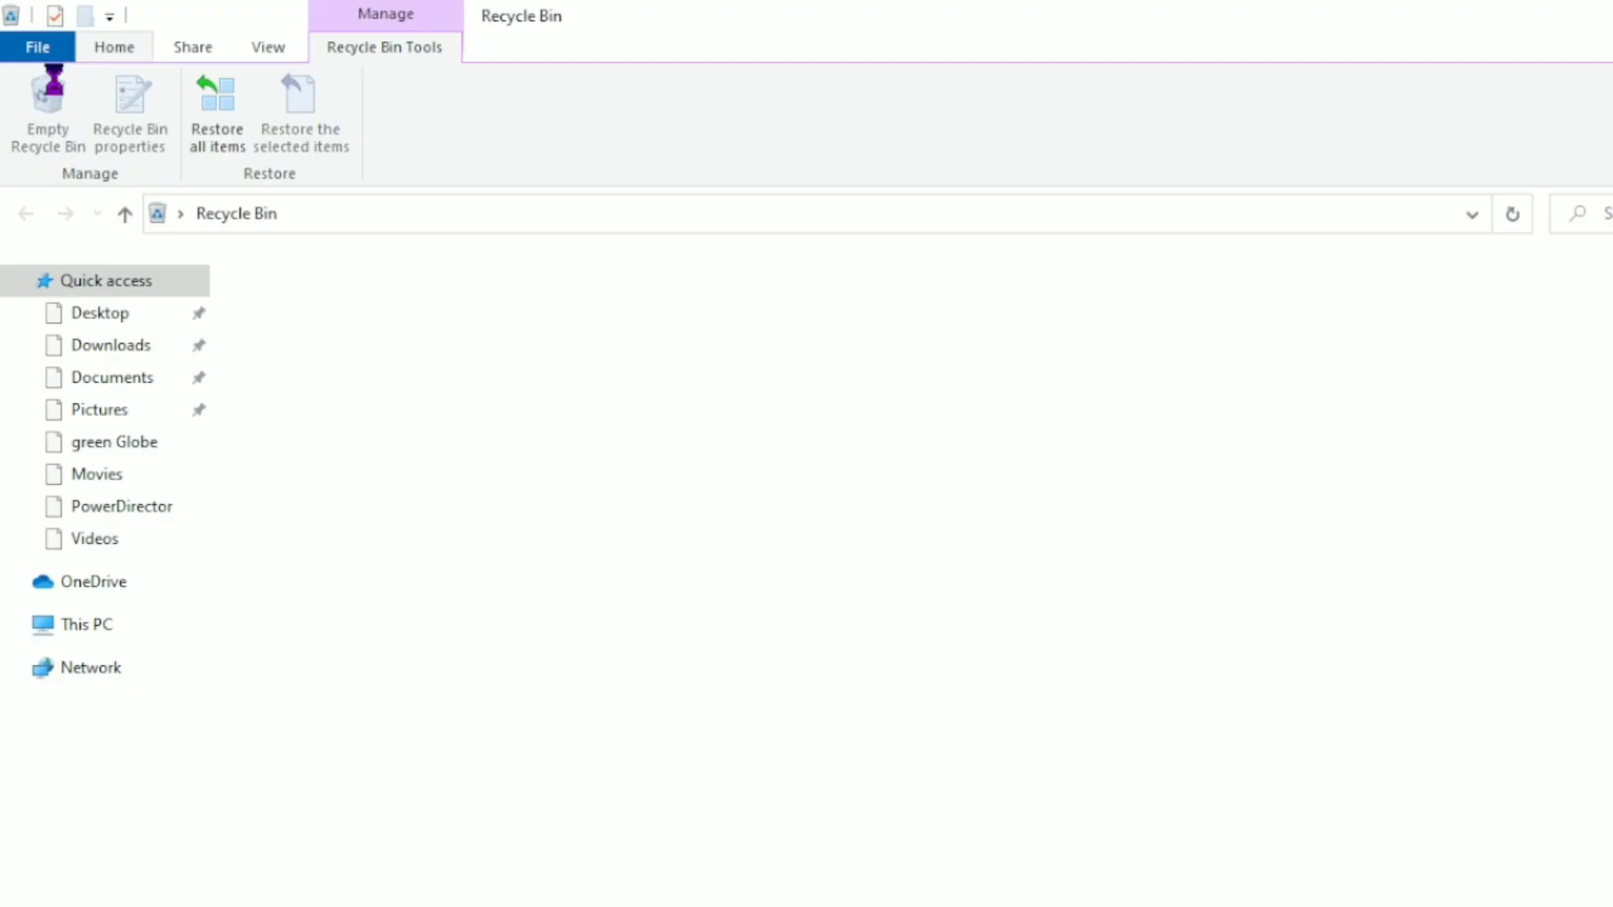
{"action": "left_click", "coordinate": [55, 128]}
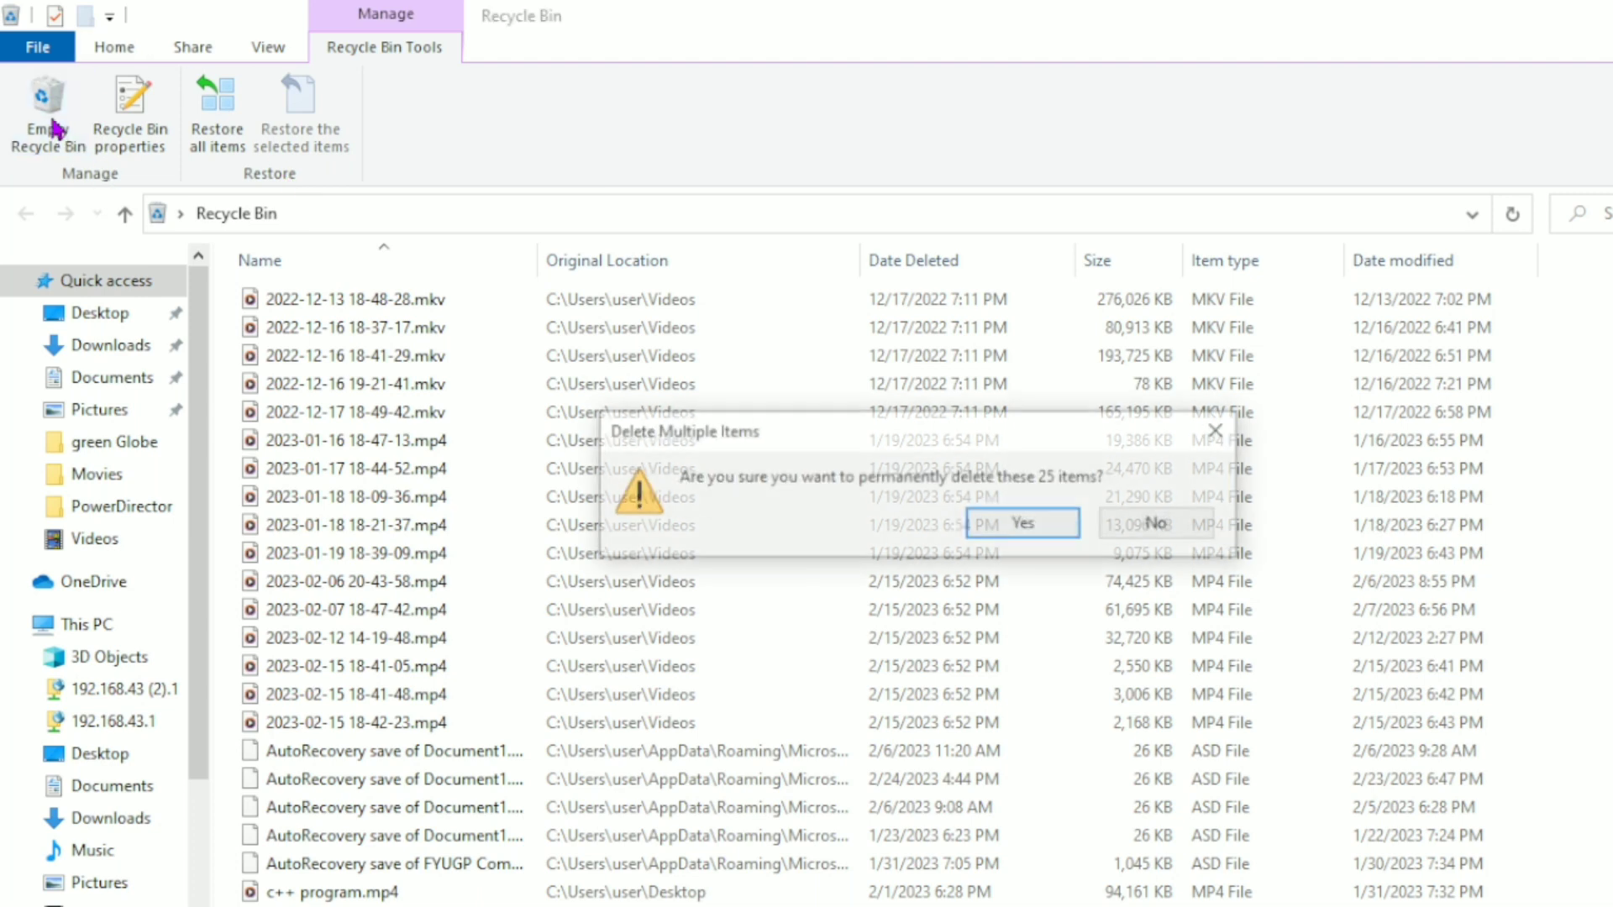
{"action": "left_click", "coordinate": [1009, 532]}
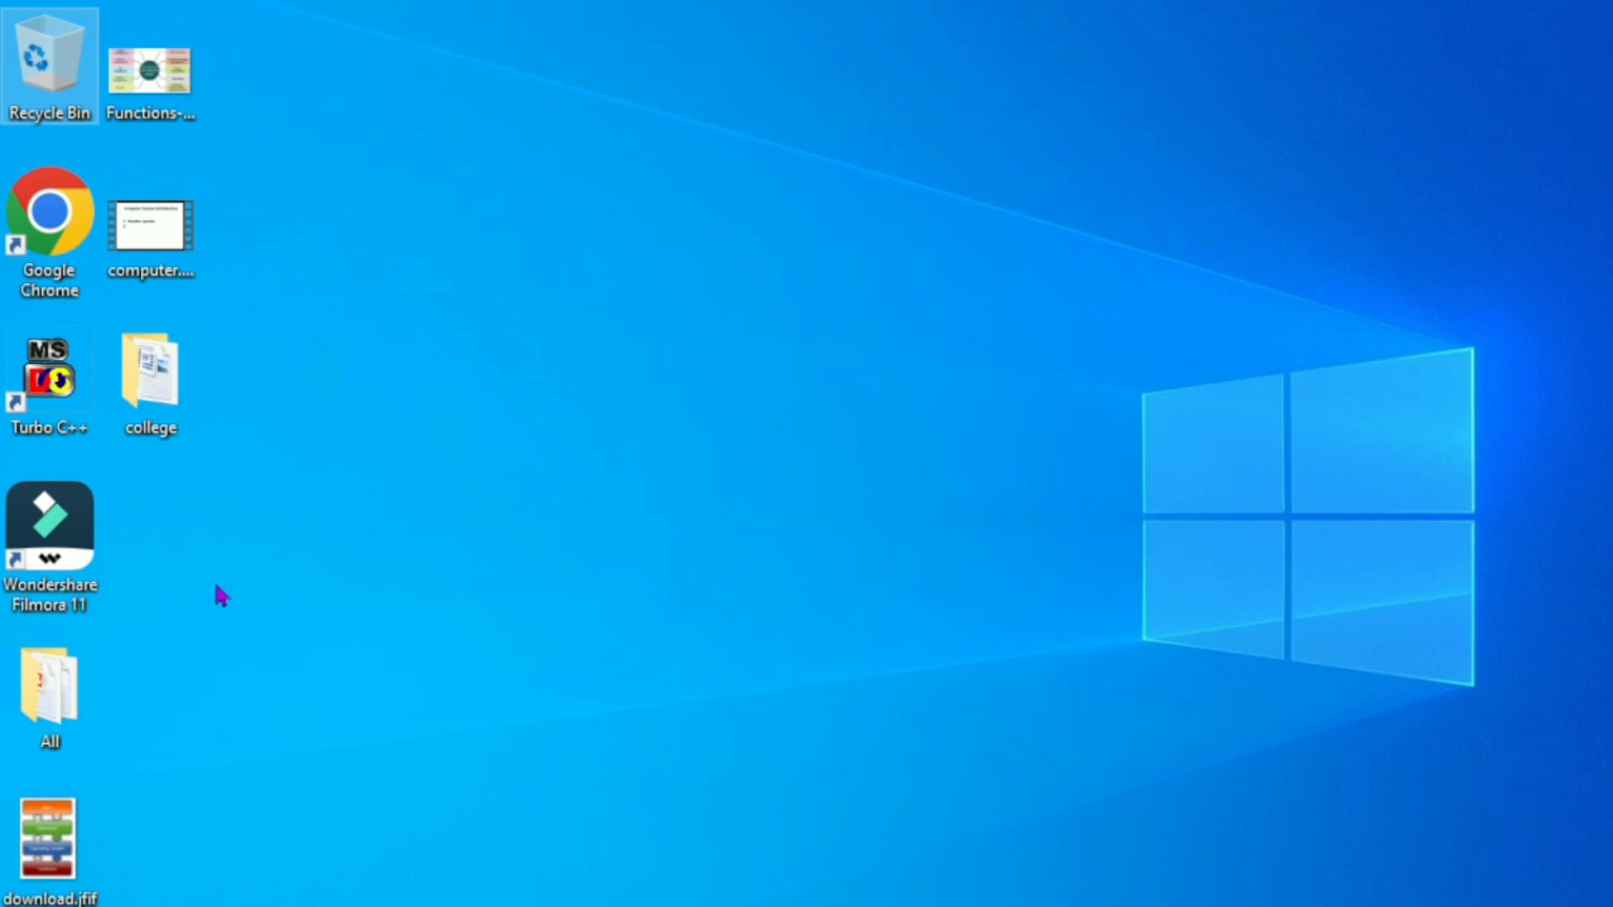
- Open "Windows for beginners.docx" from the "college" folder on the desktop
{"action": "left_click", "coordinate": [167, 380]}
{"action": "double_click", "coordinate": [170, 386]}
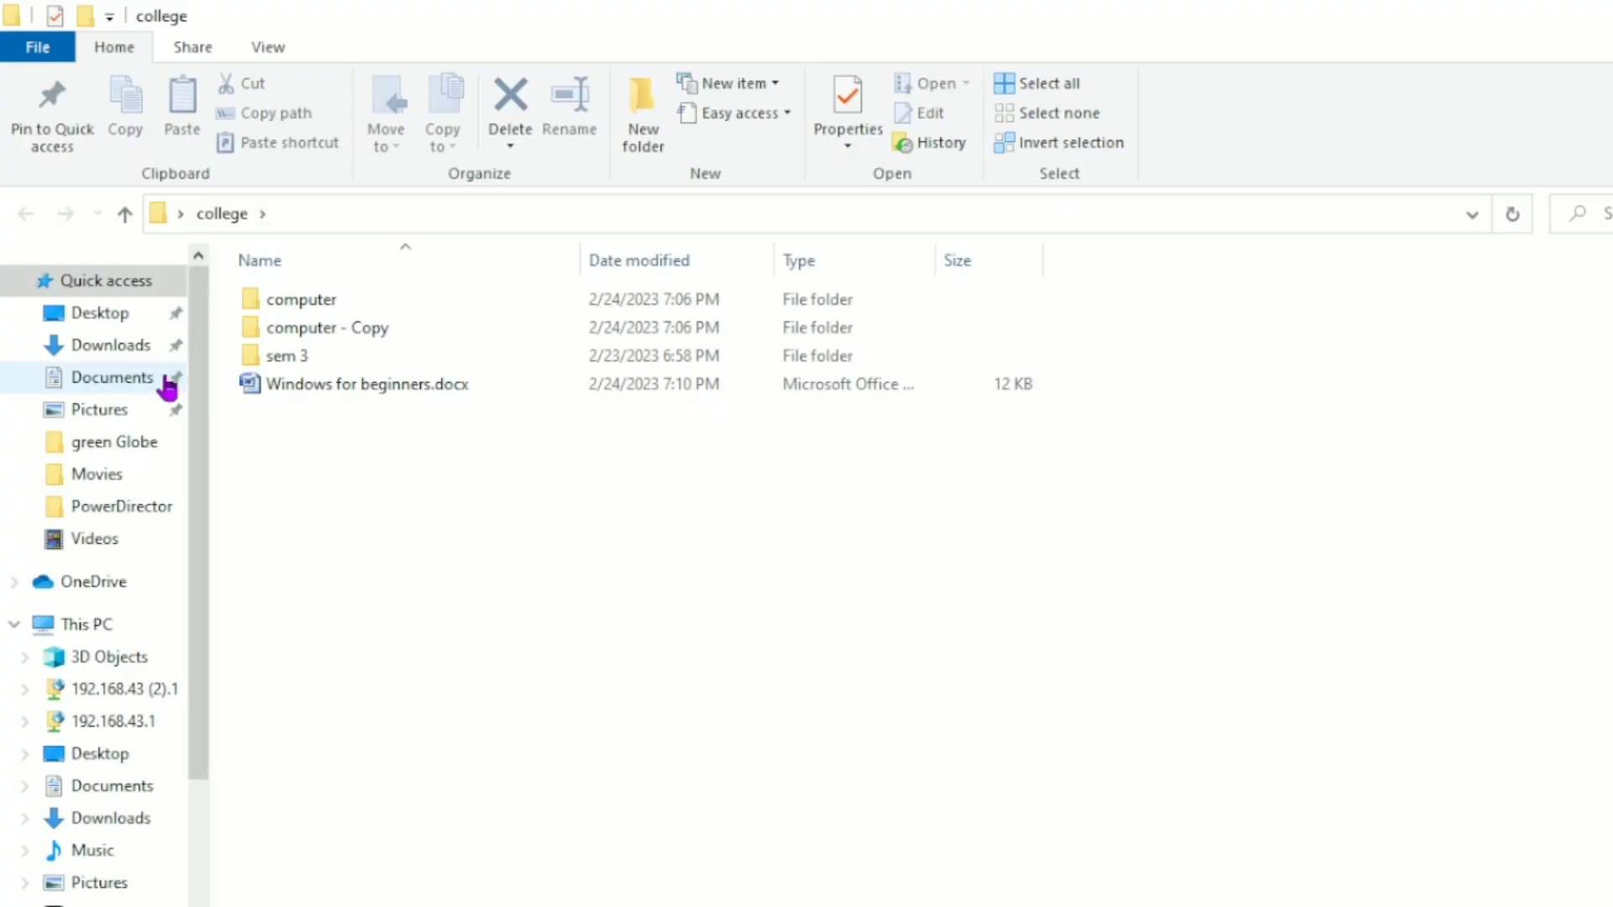
{"action": "left_click", "coordinate": [324, 388]}
{"action": "double_click", "coordinate": [324, 388]}
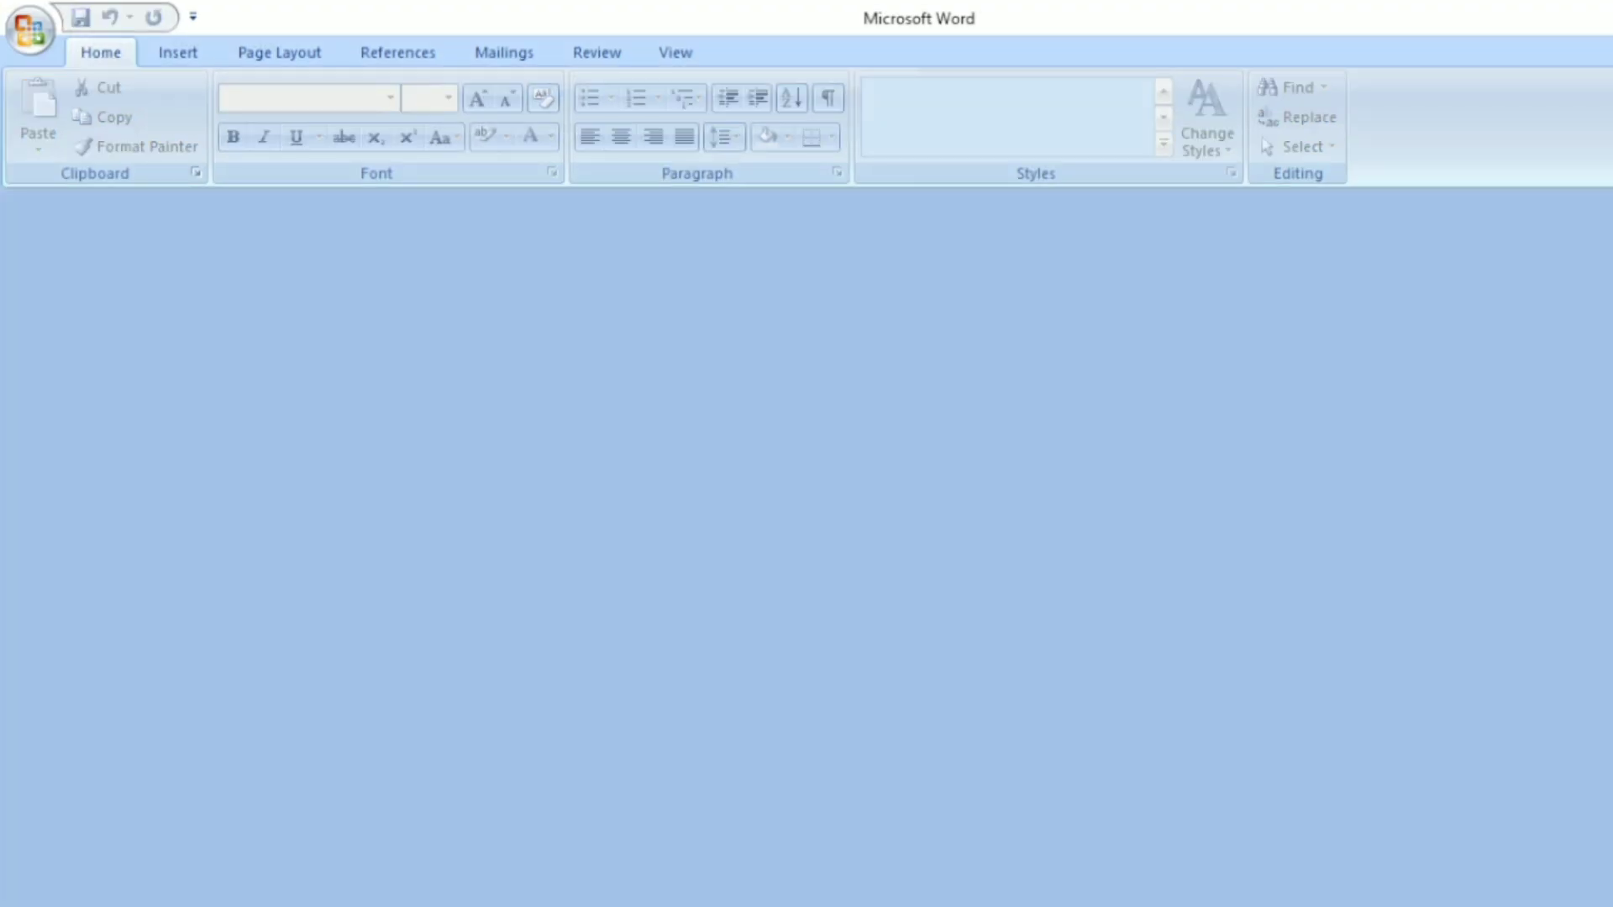
- Add a "Functions" heading line between the folder definition and the list starting with "Create"
{"action": "scroll", "coordinate": [922, 563], "scroll_direction": "down", "scroll_amount": 3}
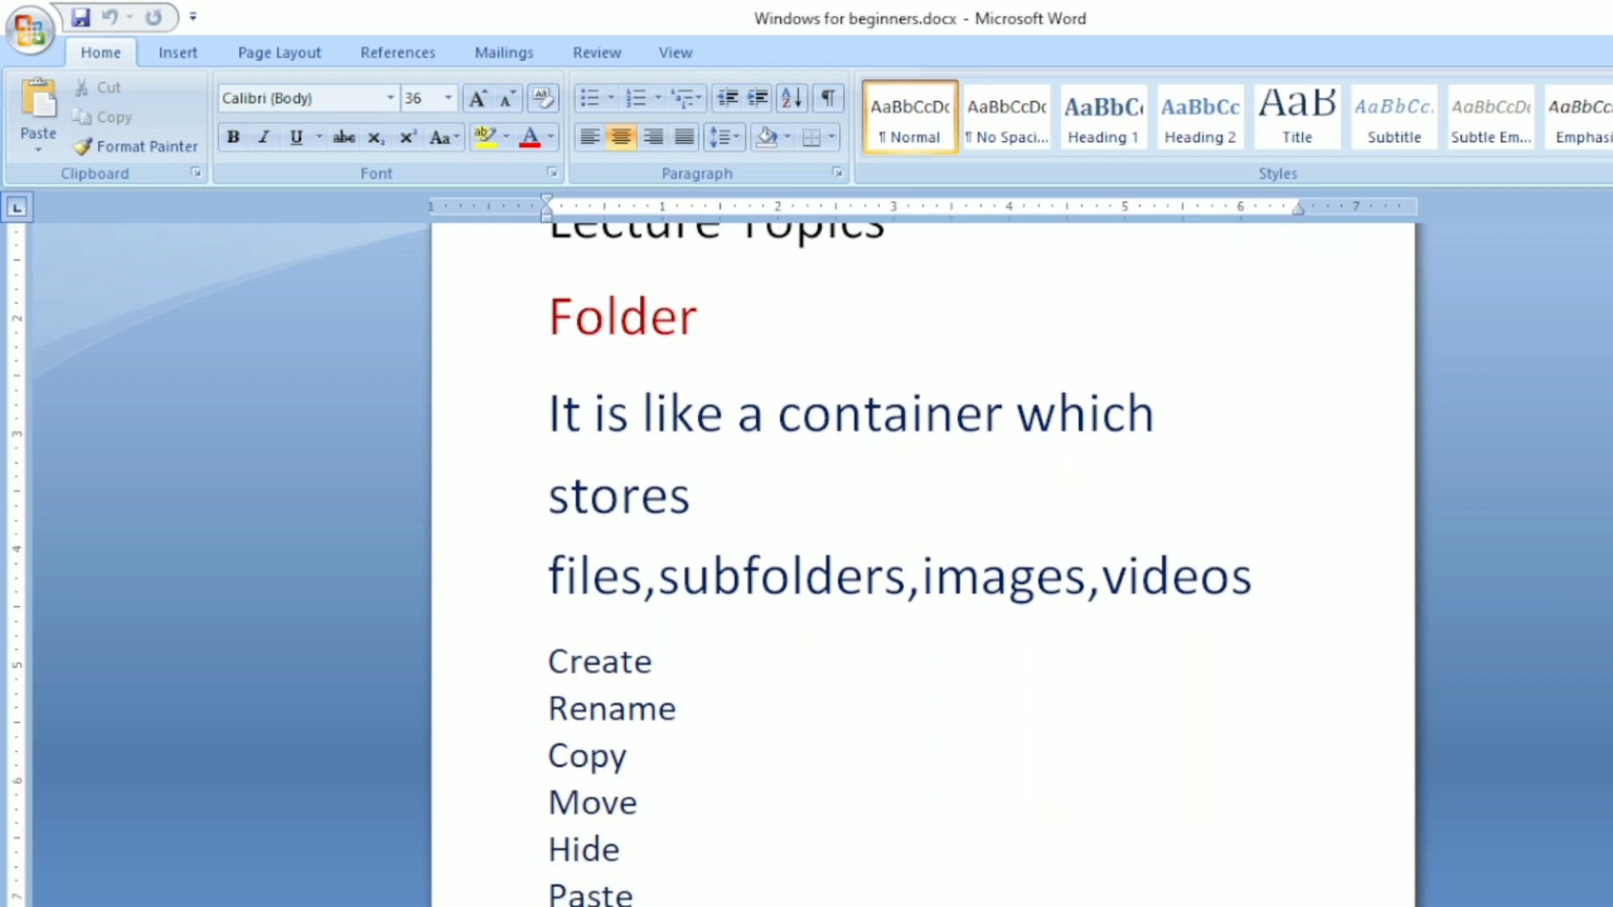
{"action": "scroll", "coordinate": [923, 563], "scroll_direction": "down", "scroll_amount": 1}
{"action": "left_click", "coordinate": [549, 601]}
{"action": "key", "text": "Up"}
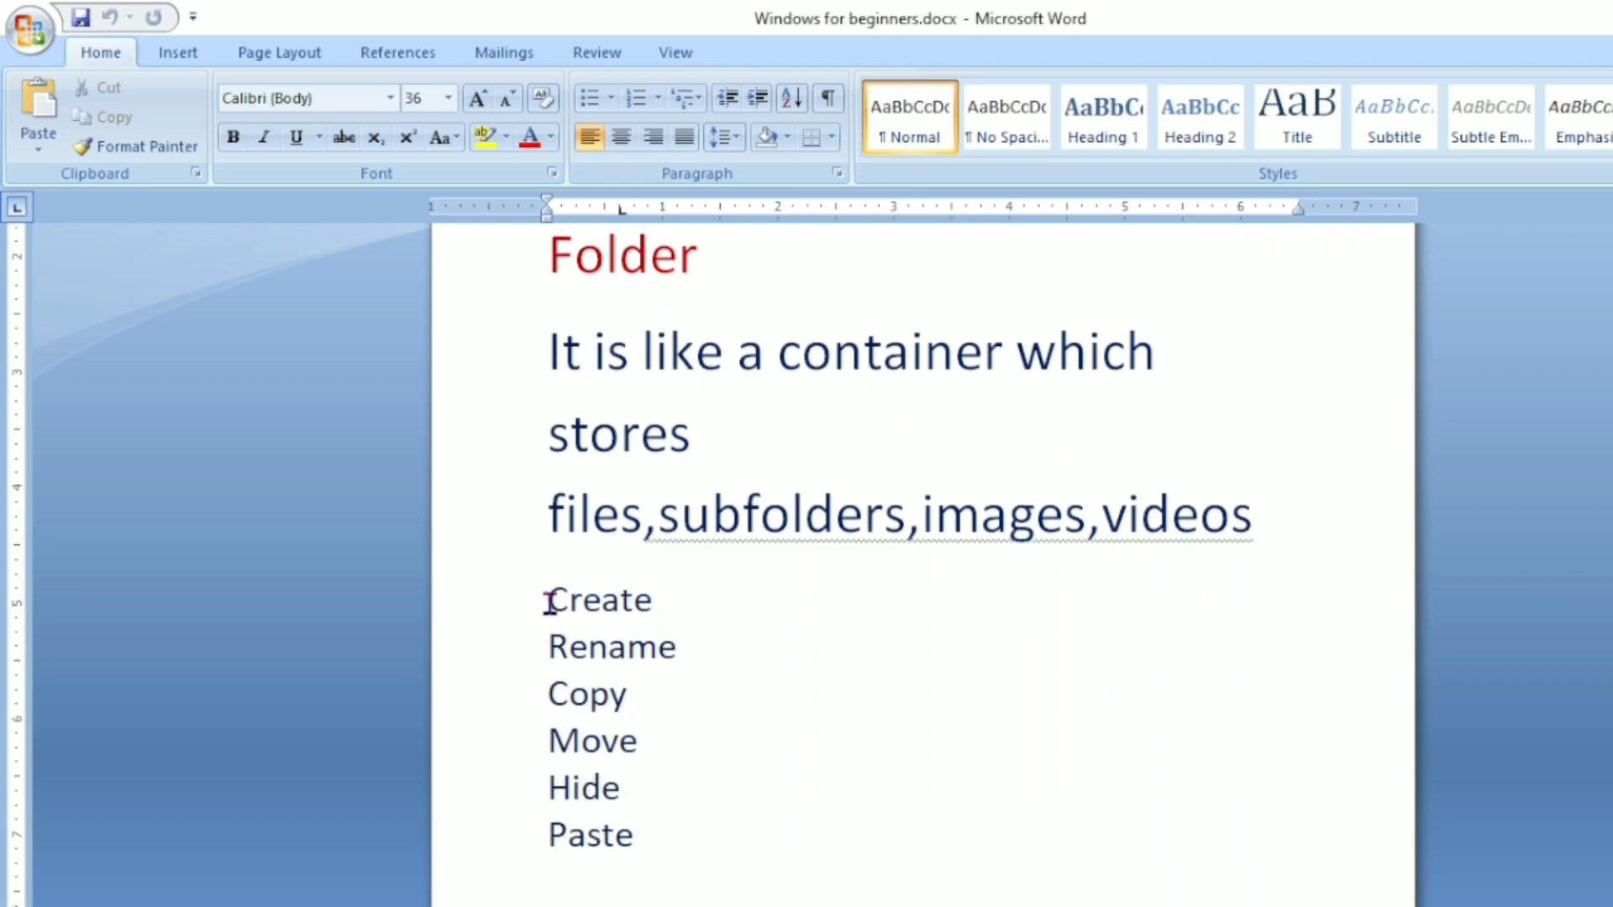
{"action": "key", "text": "End"}
{"action": "key", "text": "Return"}
{"action": "type", "text": "Func"}
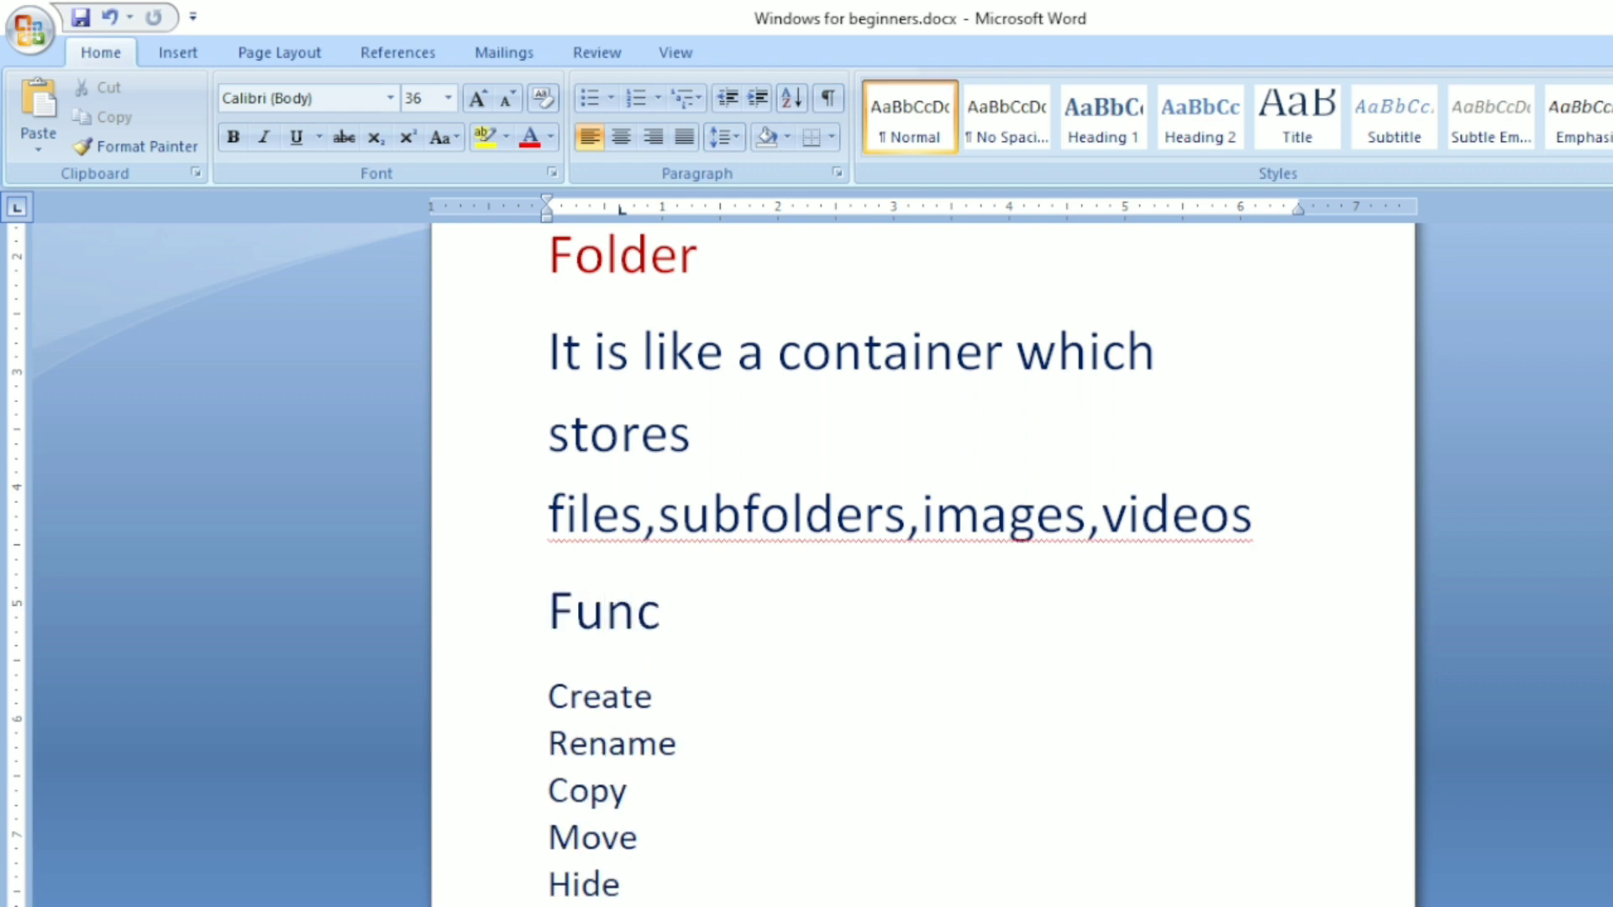
{"action": "type", "text": "tions"}
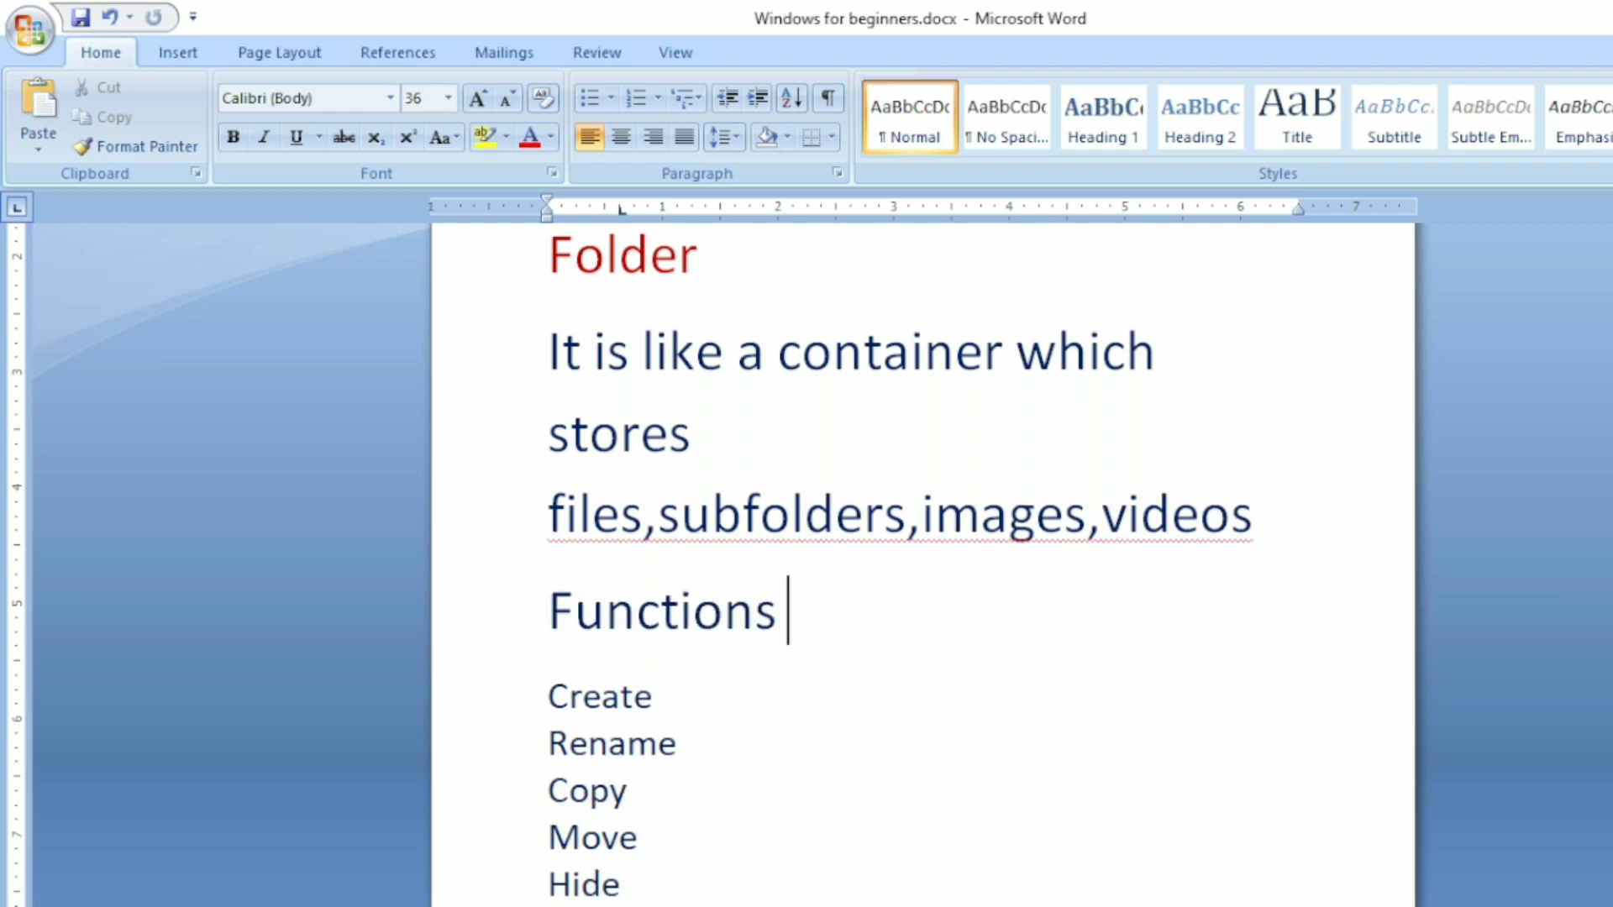
- Review the rest of the notes, from the folder functions list through the File section to the Recycle Bin heading
{"action": "scroll", "coordinate": [767, 547], "scroll_direction": "down", "scroll_amount": 2}
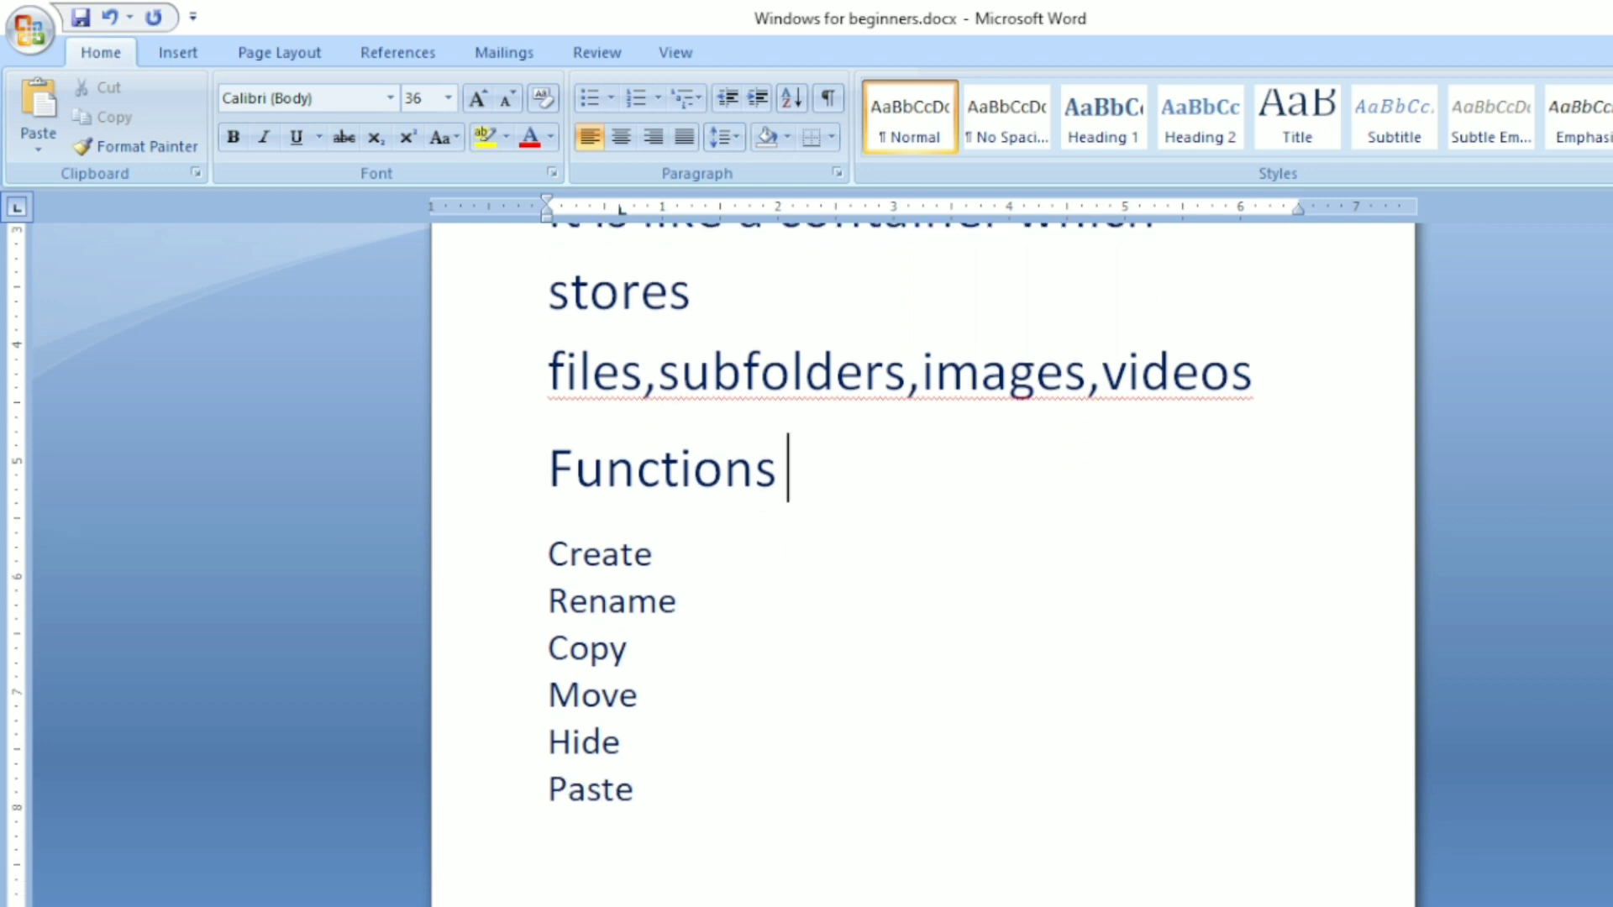
{"action": "scroll", "coordinate": [924, 555], "scroll_direction": "down", "scroll_amount": 10}
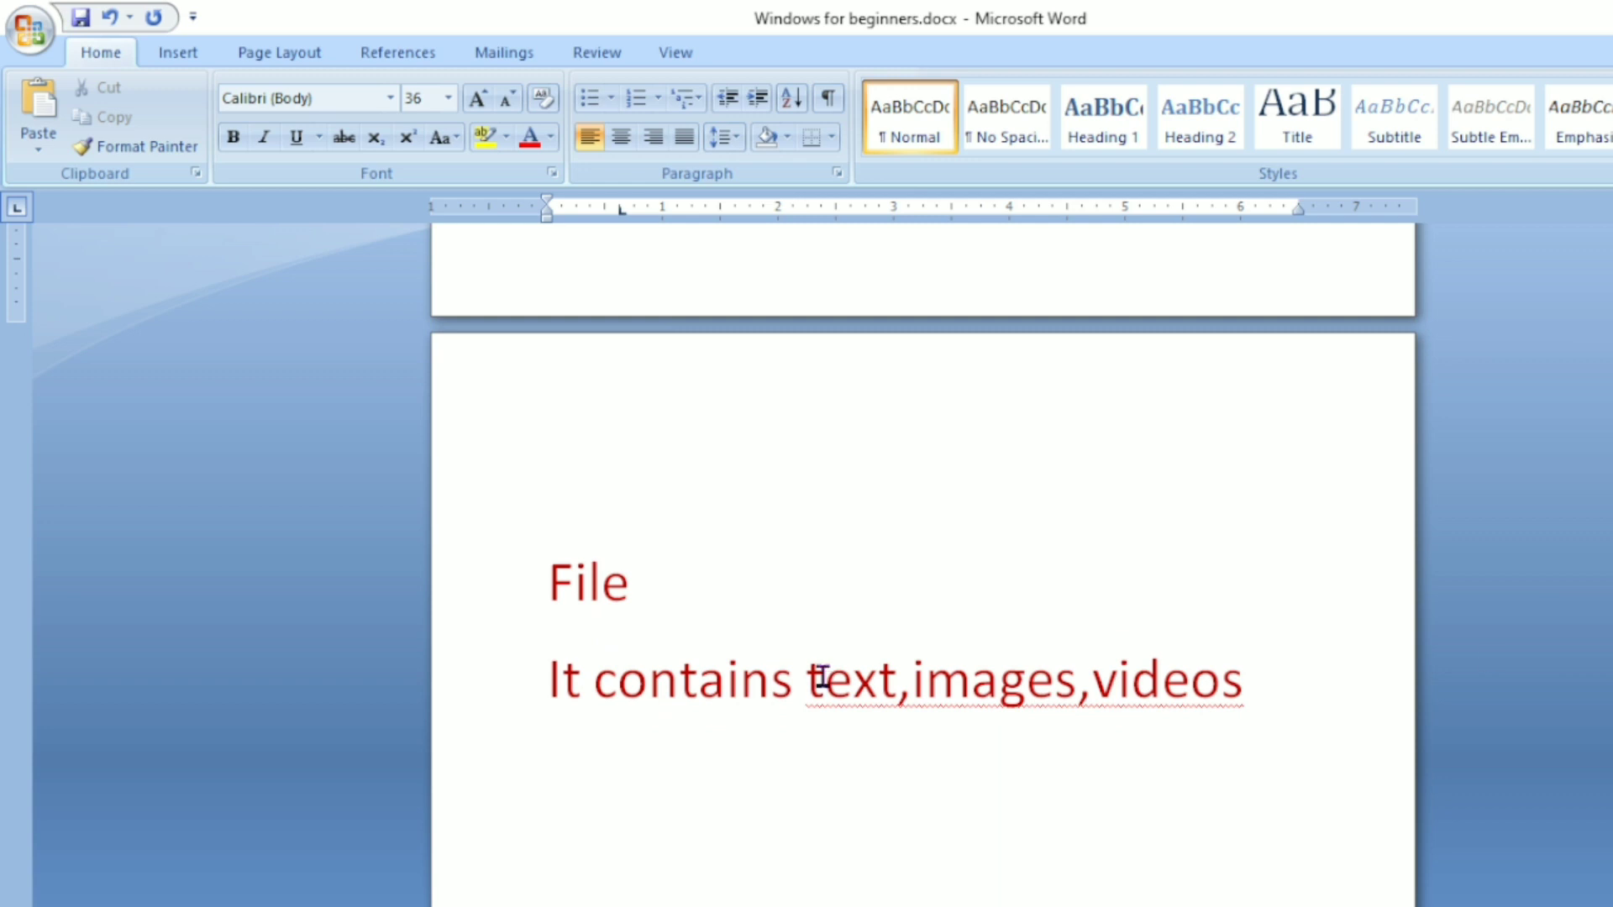
{"action": "left_click_drag", "start_coordinate": [559, 582], "coordinate": [663, 611]}
{"action": "scroll", "coordinate": [925, 554], "scroll_direction": "down", "scroll_amount": 10}
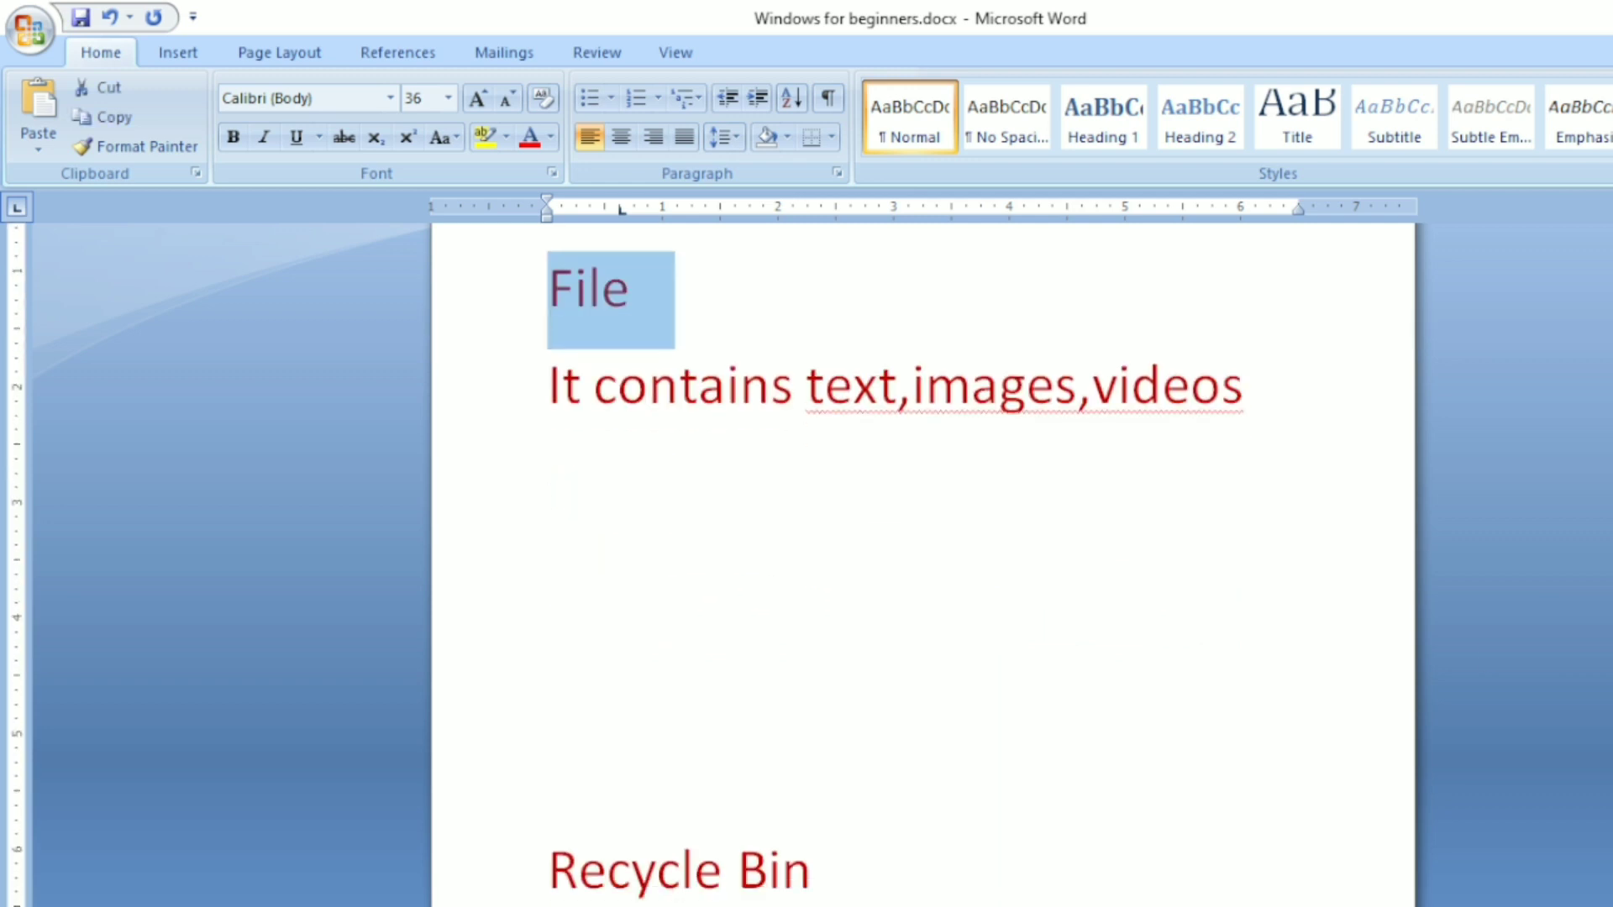
{"action": "scroll", "coordinate": [924, 554], "scroll_direction": "up", "scroll_amount": 5}
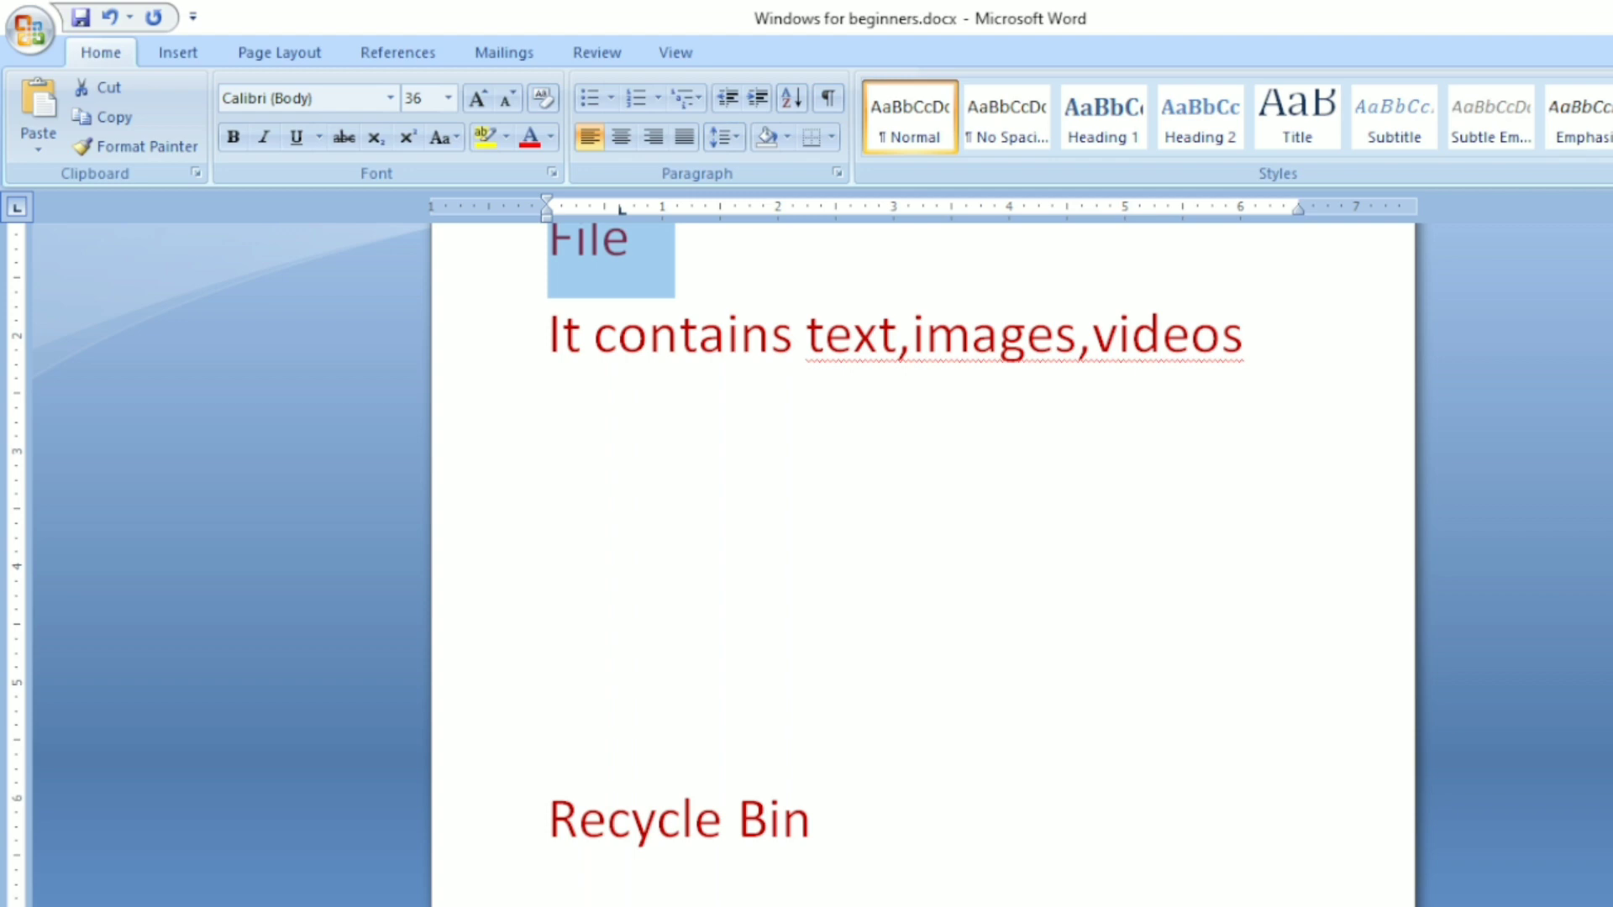
- Close "Windows for beginners.docx" without saving its changes, and close the "college" folder window
{"action": "key", "text": "alt+F4"}
{"action": "left_click", "coordinate": [927, 569]}
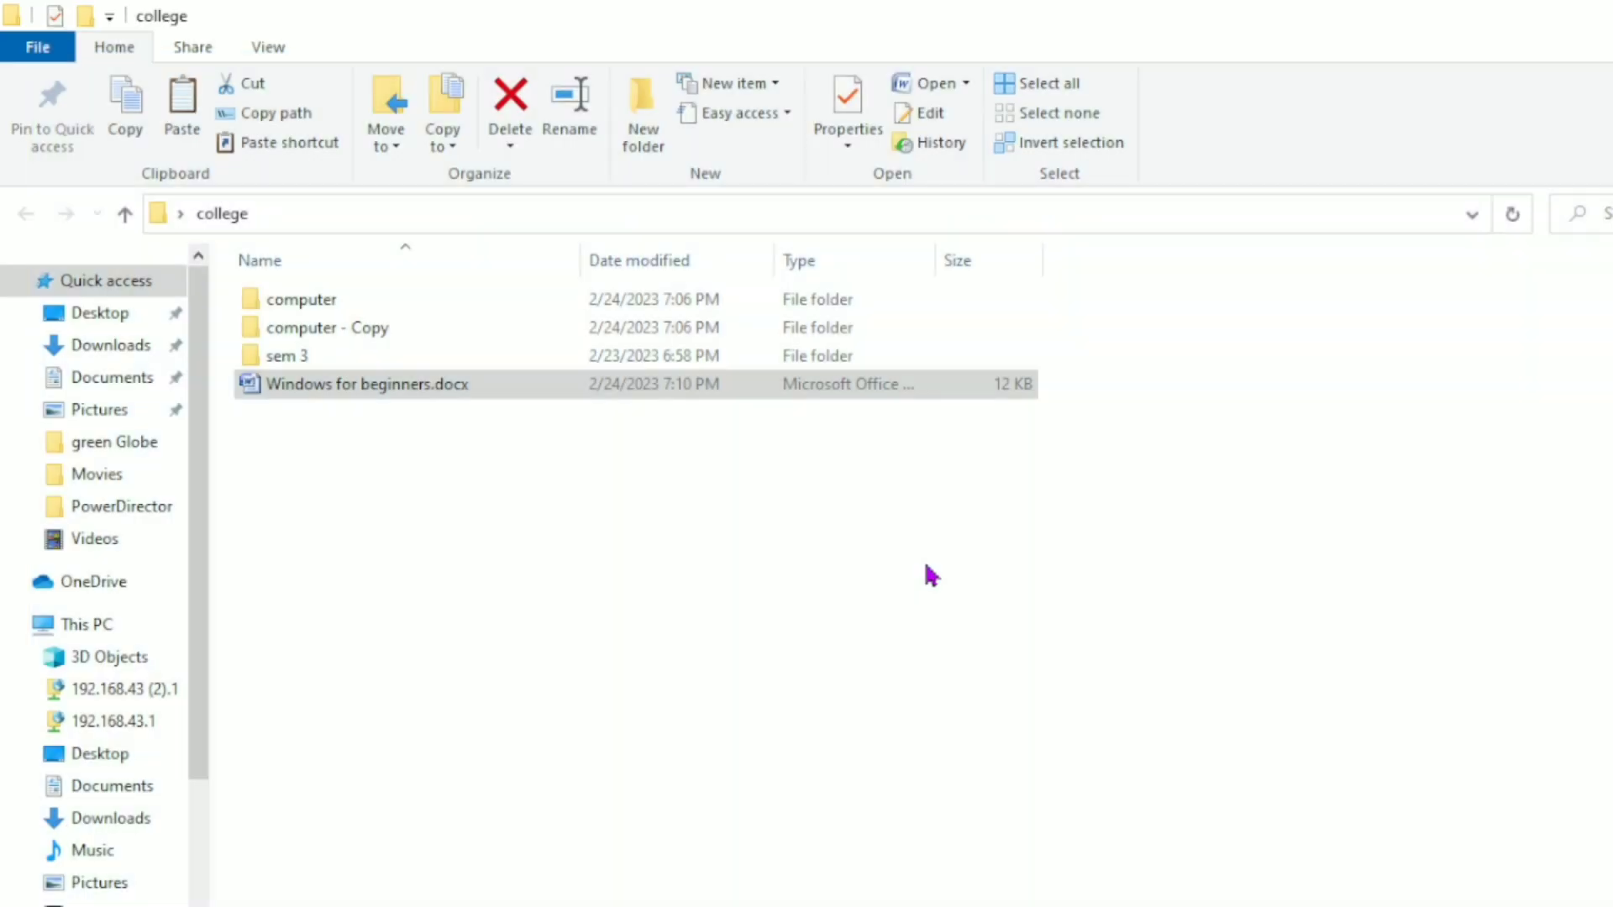
{"action": "key", "text": "alt+F4"}
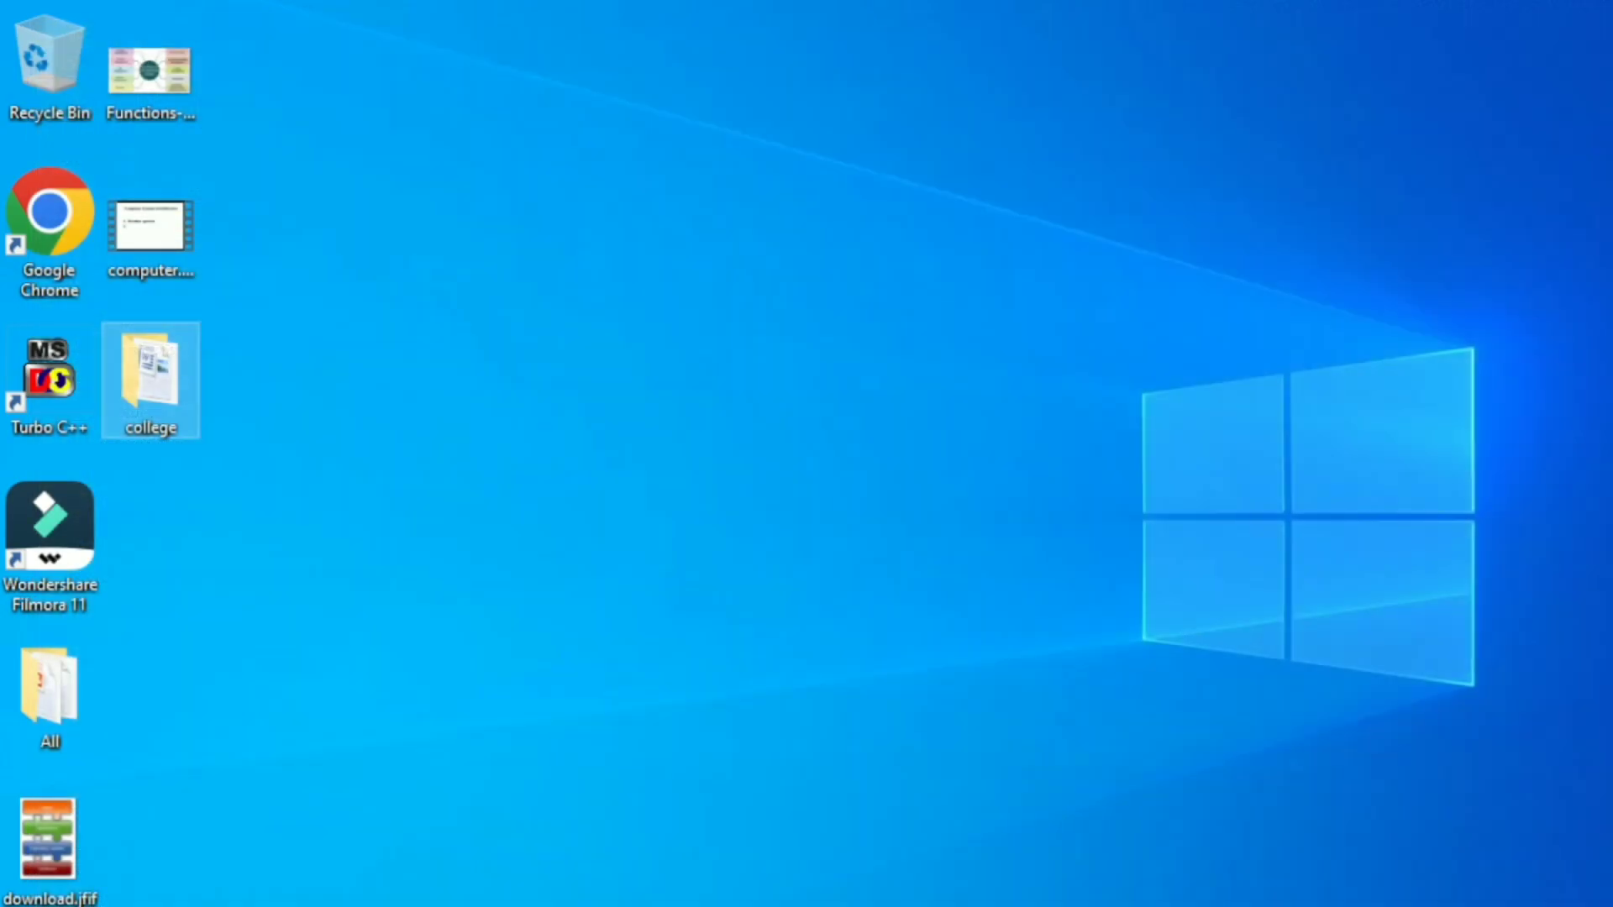